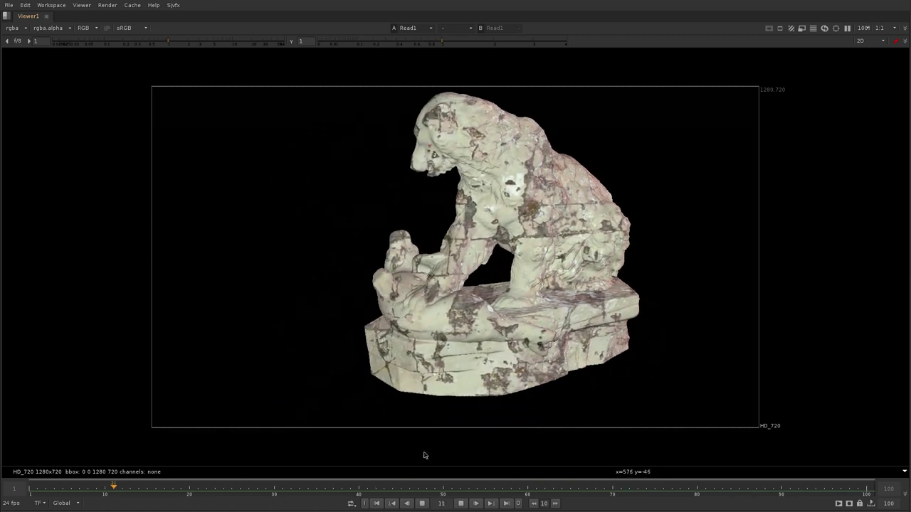
Stop the playback, leave the full-size viewer and display the bear_scan.abc geometry in 3D from several angles.
{"action": "left_click", "coordinate": [461, 504]}
{"action": "key", "text": "space"}
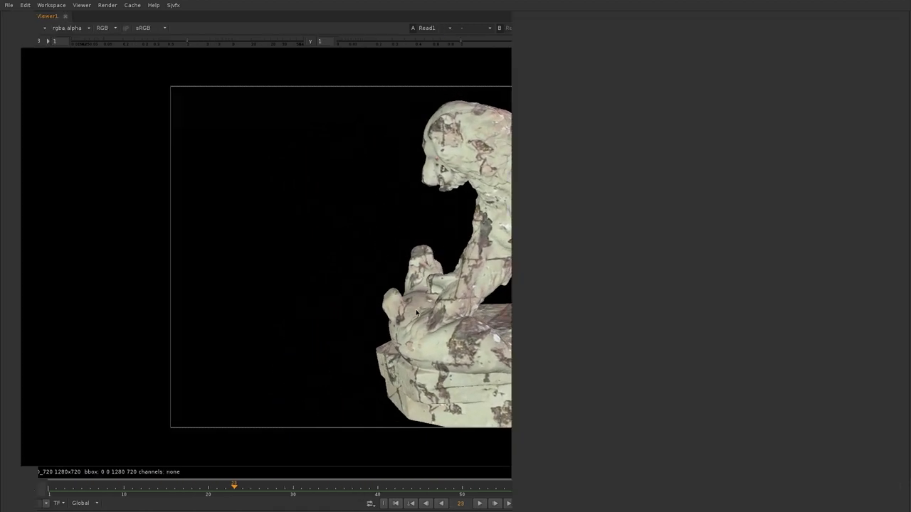
{"action": "scroll", "coordinate": [360, 449], "scroll_direction": "down", "scroll_amount": 6}
{"action": "middle_click_drag", "start_coordinate": [336, 339], "coordinate": [325, 409]}
{"action": "scroll", "coordinate": [324, 409], "scroll_direction": "up", "scroll_amount": 6}
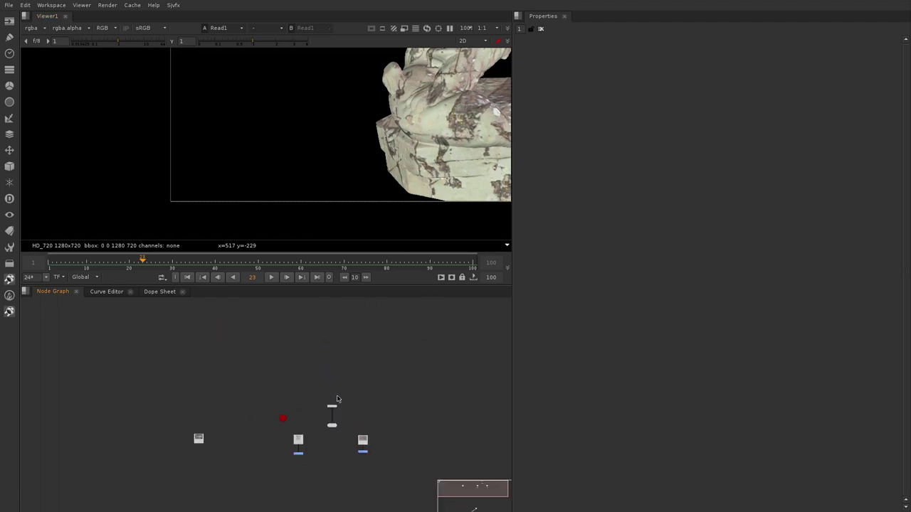
{"action": "key", "text": "1"}
{"action": "left_click", "coordinate": [360, 369]}
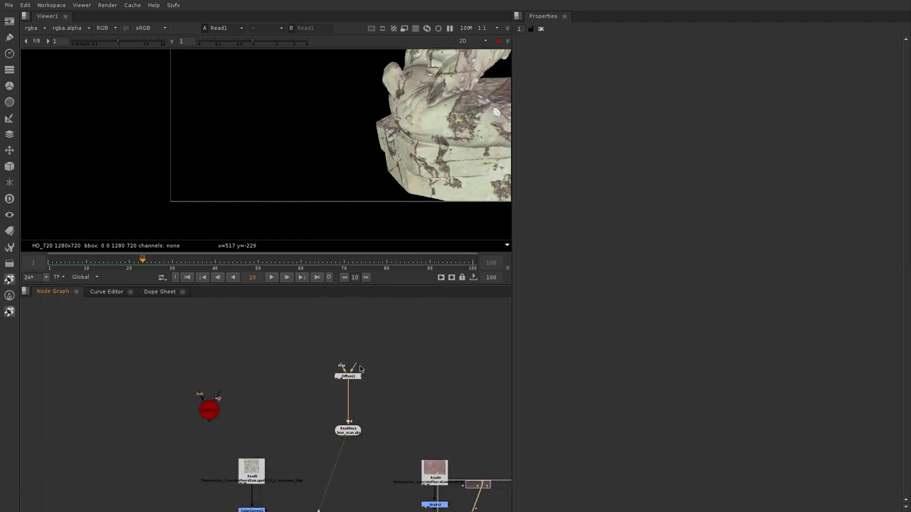
{"action": "mouse_move", "coordinate": [387, 183]}
{"action": "left_mouse_down", "text": "ctrl"}
{"action": "mouse_move", "coordinate": [202, 197]}
{"action": "mouse_move", "coordinate": [546, 197]}
{"action": "mouse_move", "coordinate": [354, 185]}
{"action": "mouse_move", "coordinate": [325, 150]}
{"action": "mouse_move", "coordinate": [363, 180]}
{"action": "mouse_move", "coordinate": [246, 150]}
{"action": "mouse_move", "coordinate": [215, 164]}
{"action": "mouse_move", "coordinate": [279, 136]}
{"action": "left_mouse_up", "text": "ctrl"}
Add a Light node to inspect the shaded bear geometry from another angle, and delete the light again.
{"action": "key", "text": "Tab"}
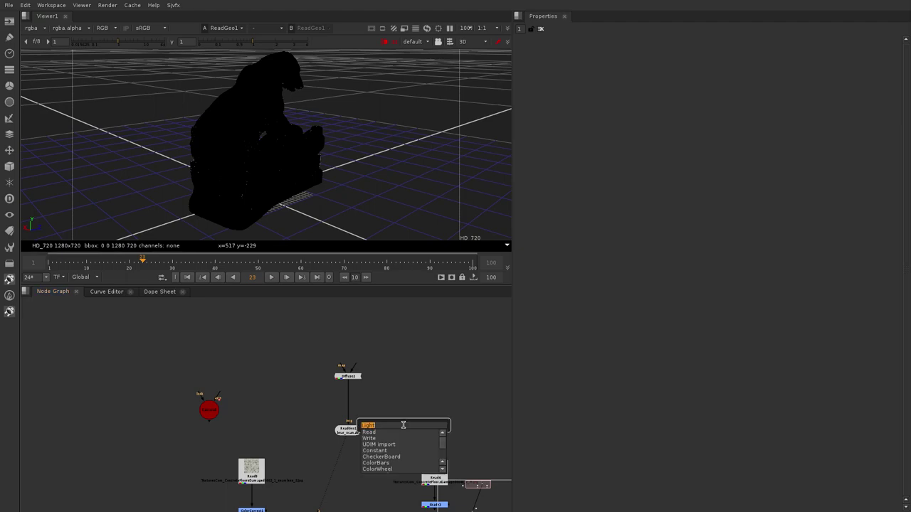
{"action": "type", "text": "lig"}
{"action": "type", "text": "li"}
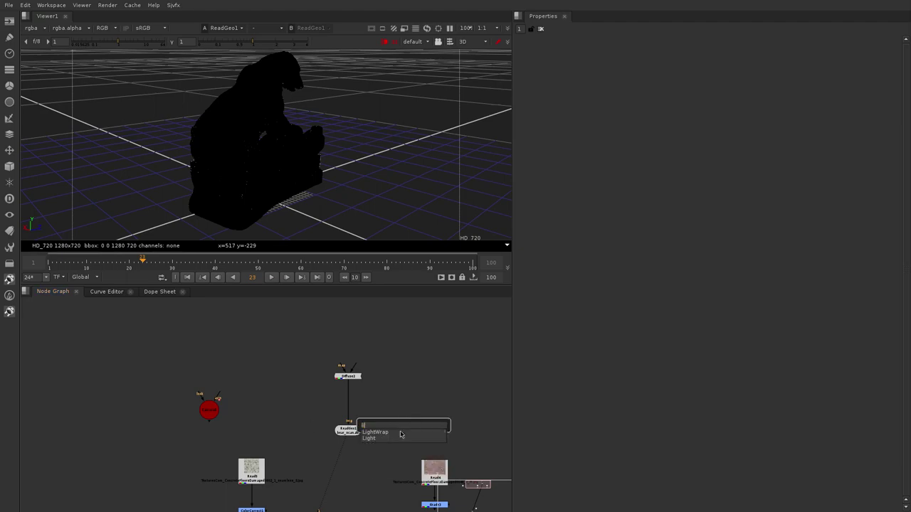
{"action": "left_click", "coordinate": [389, 438]}
{"action": "mouse_move", "coordinate": [276, 139]}
{"action": "left_mouse_down", "text": "ctrl"}
{"action": "mouse_move", "coordinate": [382, 137]}
{"action": "mouse_move", "coordinate": [313, 146]}
{"action": "mouse_move", "coordinate": [456, 162]}
{"action": "mouse_move", "coordinate": [379, 180]}
{"action": "left_mouse_up", "text": "ctrl"}
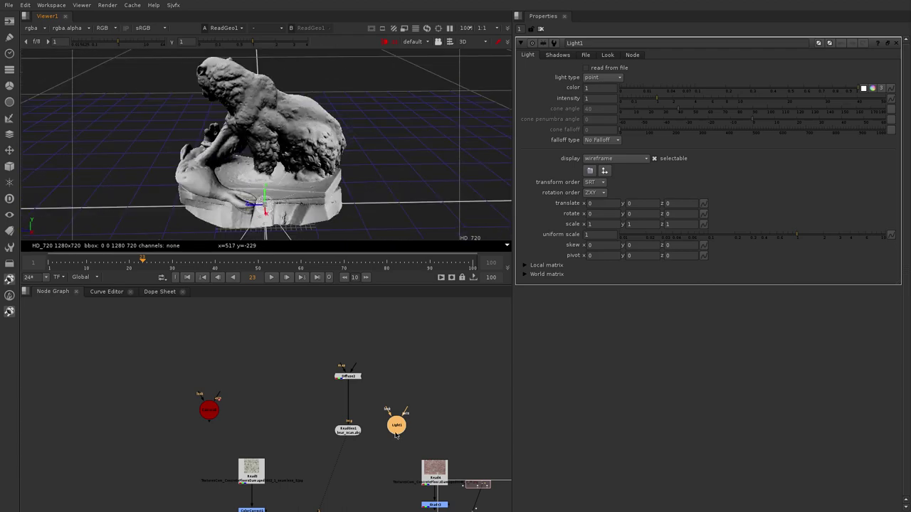
{"action": "scroll", "coordinate": [396, 435], "scroll_direction": "up", "scroll_amount": 2}
{"action": "scroll", "coordinate": [399, 390], "scroll_direction": "down", "scroll_amount": 5}
{"action": "key", "text": "Delete"}
View the red tile texture from Grade3 and the green floor texture from ColorCorrect1 in the viewer.
{"action": "scroll", "coordinate": [419, 433], "scroll_direction": "up", "scroll_amount": 4}
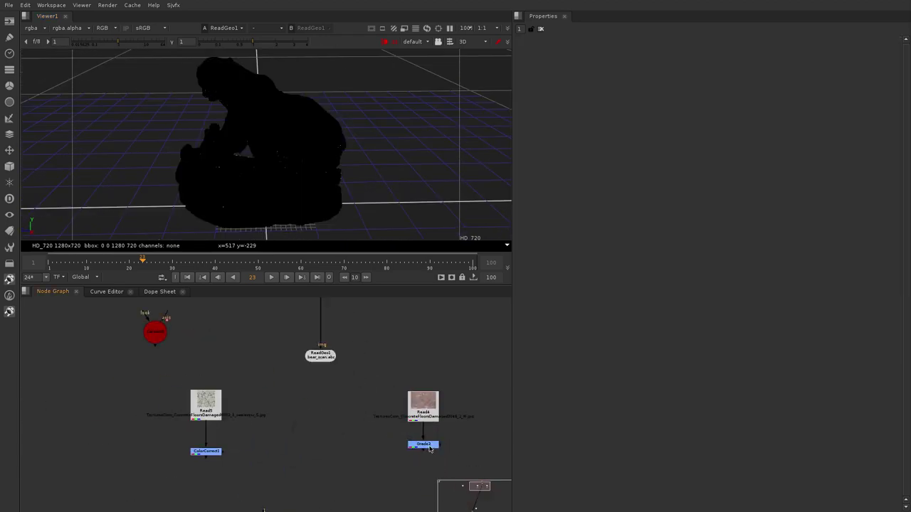
{"action": "left_click", "coordinate": [430, 448]}
{"action": "key", "text": "1"}
{"action": "scroll", "coordinate": [340, 139], "scroll_direction": "down", "scroll_amount": 4}
{"action": "middle_click_drag", "start_coordinate": [364, 162], "coordinate": [300, 215]}
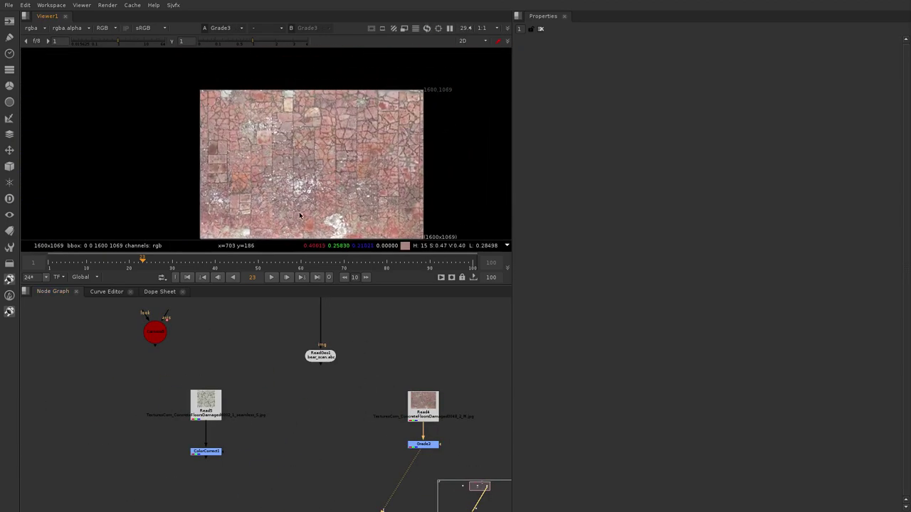
{"action": "left_click", "coordinate": [207, 451]}
{"action": "key", "text": "1"}
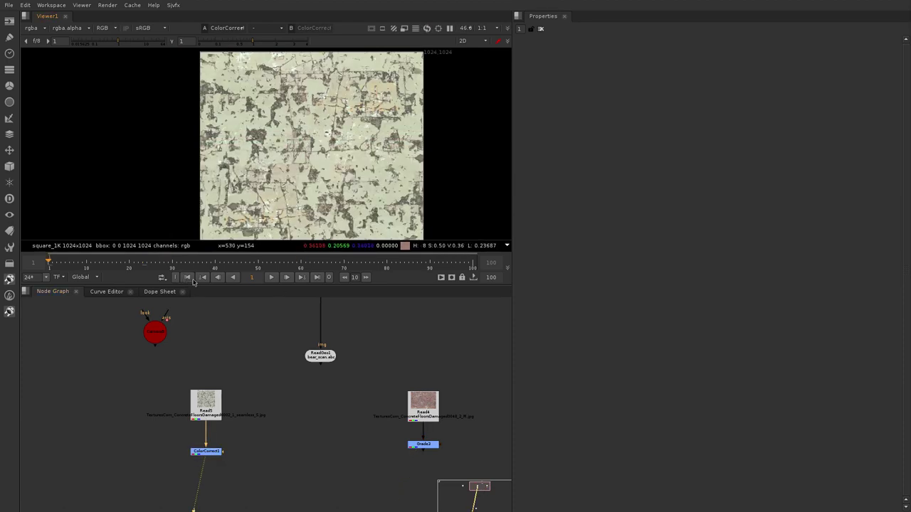
Display the animated camera in 3D, open its properties and scrub between frames 1 and 100 to check its motion.
{"action": "scroll", "coordinate": [288, 413], "scroll_direction": "down", "scroll_amount": 3}
{"action": "scroll", "coordinate": [264, 379], "scroll_direction": "up", "scroll_amount": 2}
{"action": "left_click_drag", "start_coordinate": [184, 360], "coordinate": [201, 357]}
{"action": "key", "text": "1"}
{"action": "double_click", "coordinate": [200, 357]}
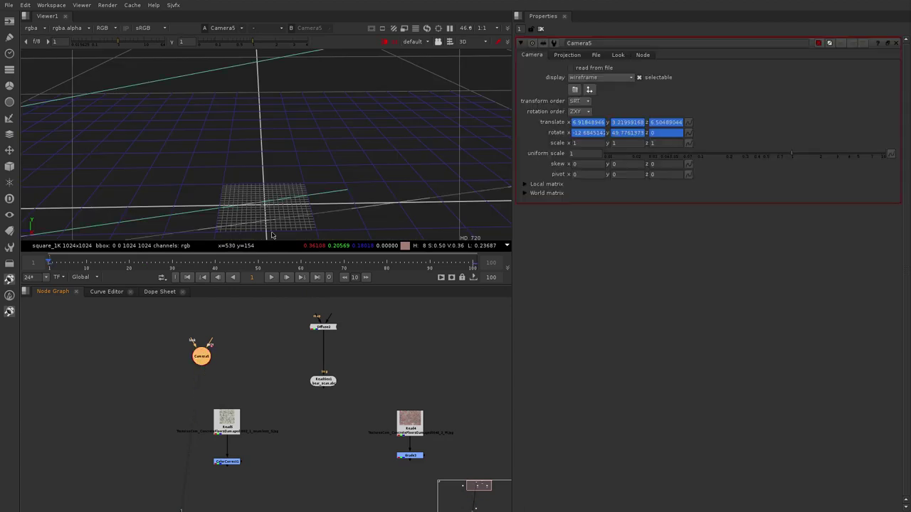
{"action": "scroll", "coordinate": [302, 150], "scroll_direction": "down", "scroll_amount": 8}
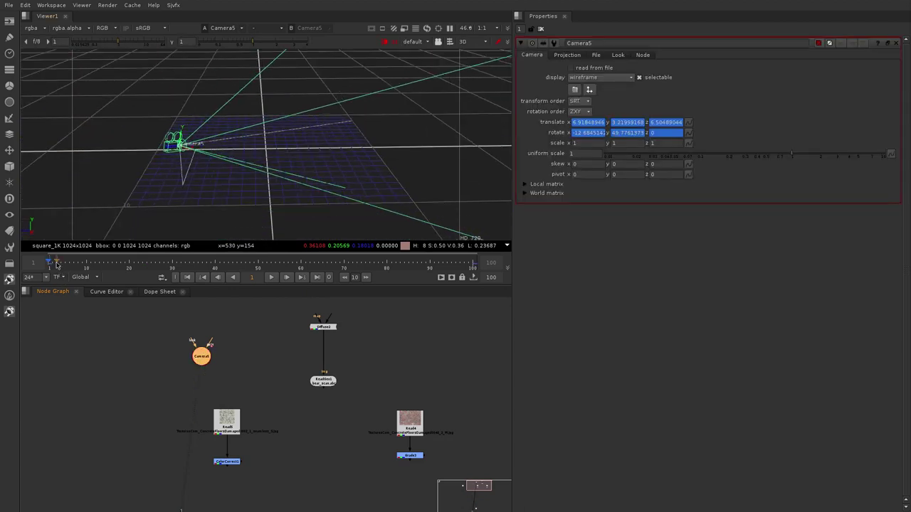
{"action": "mouse_move", "coordinate": [57, 265]}
{"action": "left_mouse_down"}
{"action": "mouse_move", "coordinate": [411, 278]}
{"action": "mouse_move", "coordinate": [62, 278]}
{"action": "mouse_move", "coordinate": [507, 281]}
{"action": "mouse_move", "coordinate": [49, 269]}
{"action": "left_mouse_up"}
{"action": "left_click_drag", "start_coordinate": [50, 263], "coordinate": [474, 265]}
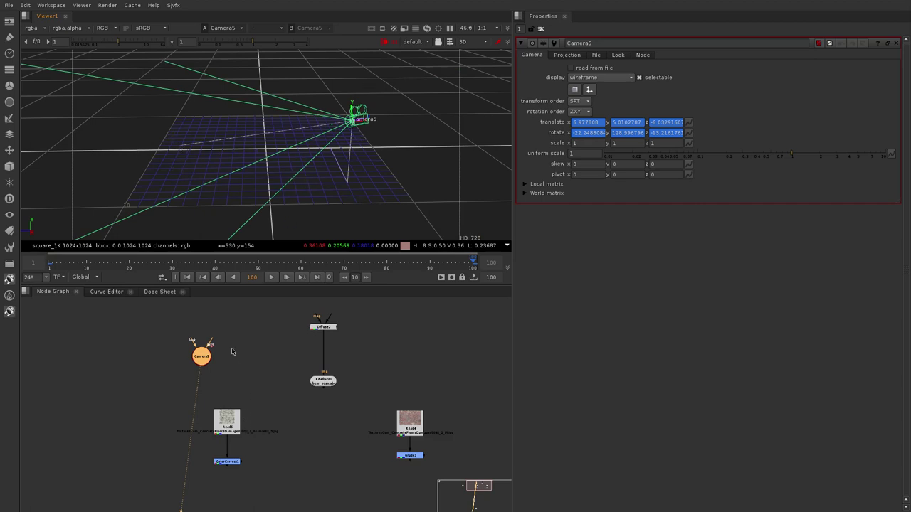
{"action": "left_click", "coordinate": [48, 265]}
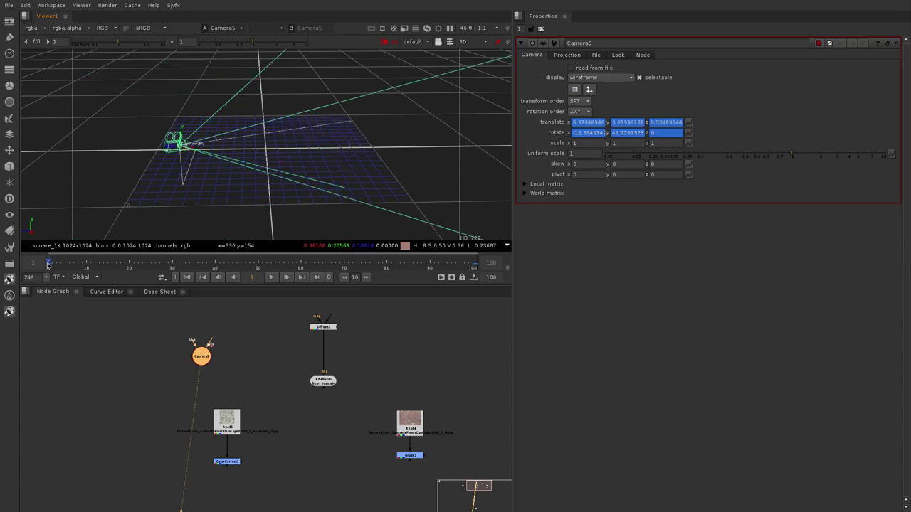
{"action": "left_click", "coordinate": [471, 265]}
Add a Project3D node below the two texture branches.
{"action": "mouse_move", "coordinate": [322, 434]}
{"action": "middle_mouse_down"}
{"action": "mouse_move", "coordinate": [345, 413]}
{"action": "mouse_move", "coordinate": [313, 436]}
{"action": "mouse_move", "coordinate": [320, 421]}
{"action": "middle_mouse_up"}
{"action": "left_click", "coordinate": [311, 449]}
{"action": "key", "text": "Tab"}
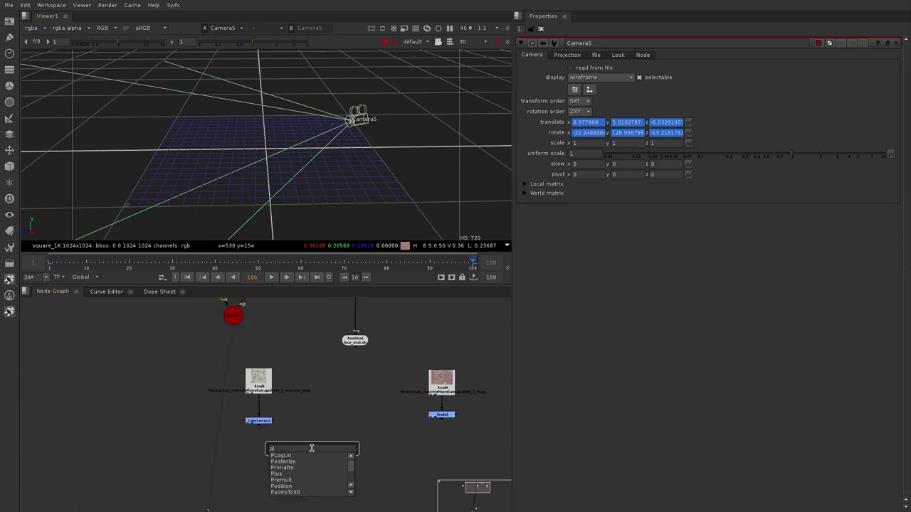
{"action": "type", "text": "Project3D"}
{"action": "key", "text": "Return"}
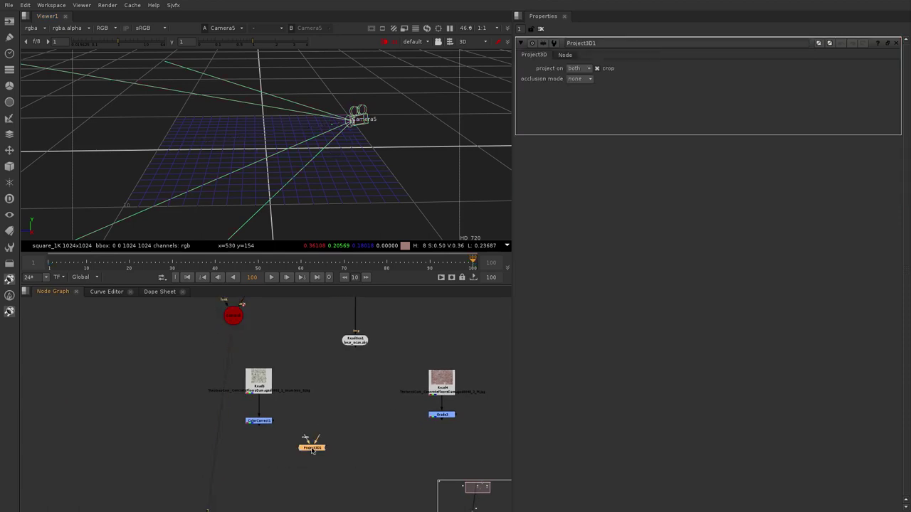
Add a FrameHold node connected beneath the camera and set its first frame to 1.
{"action": "scroll", "coordinate": [309, 427], "scroll_direction": "down", "scroll_amount": 3}
{"action": "scroll", "coordinate": [308, 422], "scroll_direction": "up", "scroll_amount": 3}
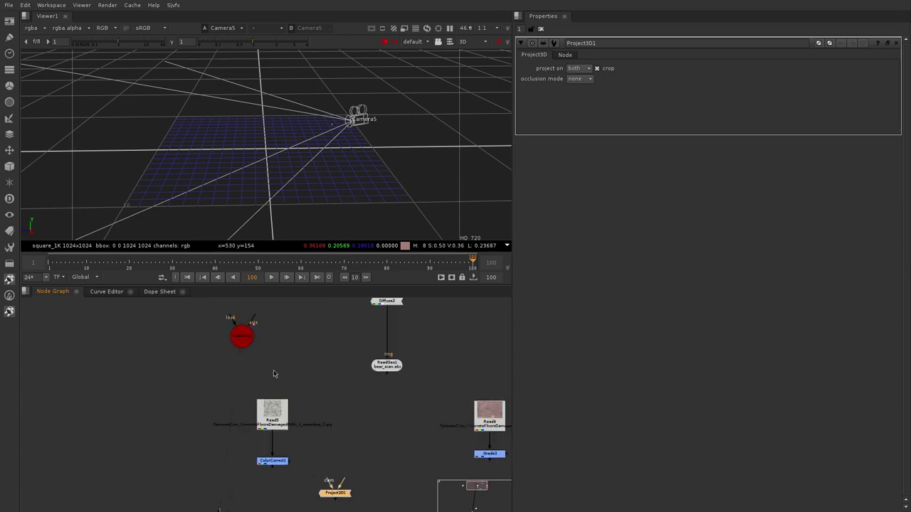
{"action": "key", "text": "Tab"}
{"action": "type", "text": "fra"}
{"action": "left_click", "coordinate": [252, 386]}
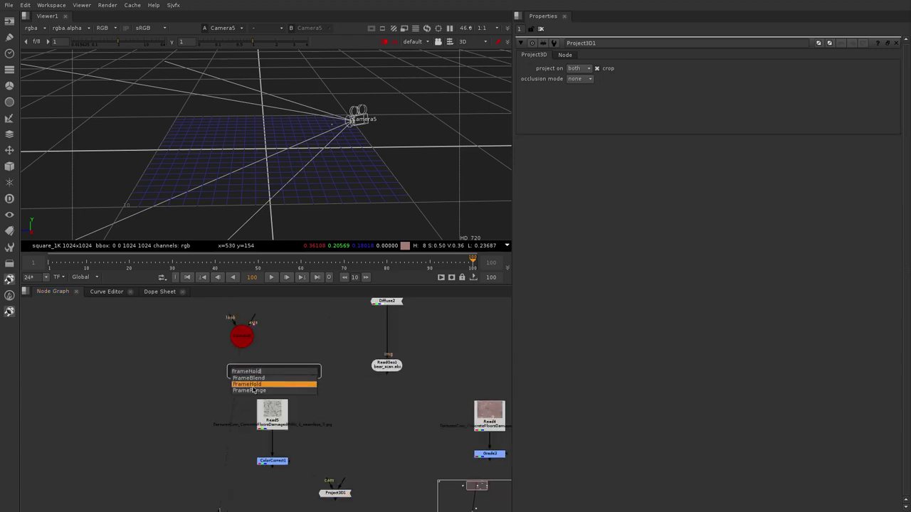
{"action": "key", "text": "Return"}
{"action": "left_click_drag", "start_coordinate": [278, 374], "coordinate": [245, 379]}
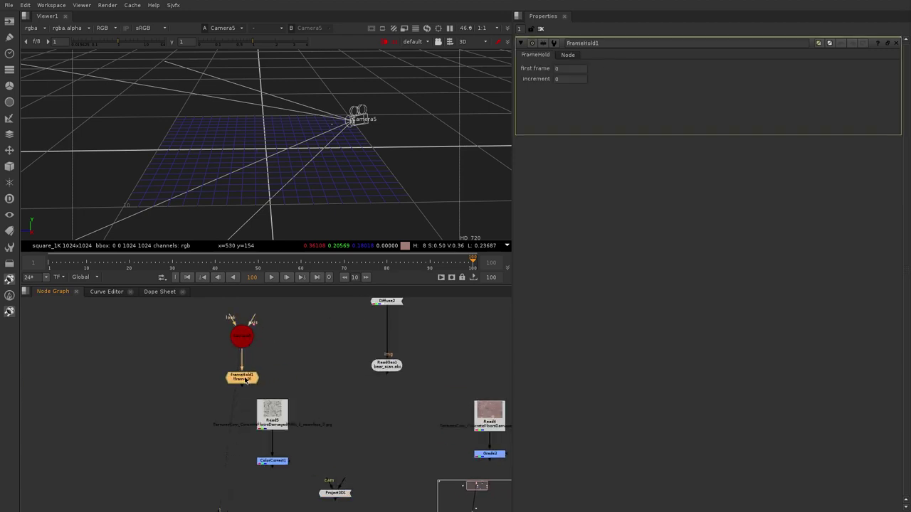
{"action": "left_click", "coordinate": [325, 445]}
Move the green floor texture's Read node and its ColorCorrect between the camera and the bear geometry nodes.
{"action": "scroll", "coordinate": [315, 425], "scroll_direction": "down", "scroll_amount": 2}
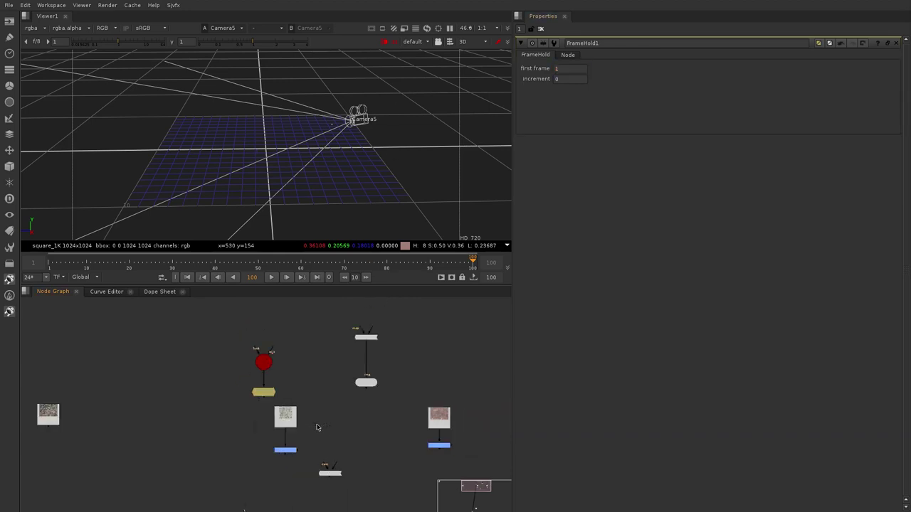
{"action": "middle_click_drag", "start_coordinate": [298, 439], "coordinate": [309, 406]}
{"action": "scroll", "coordinate": [305, 406], "scroll_direction": "up", "scroll_amount": 2}
{"action": "left_click_drag", "start_coordinate": [296, 420], "coordinate": [334, 331], "text": "ctrl"}
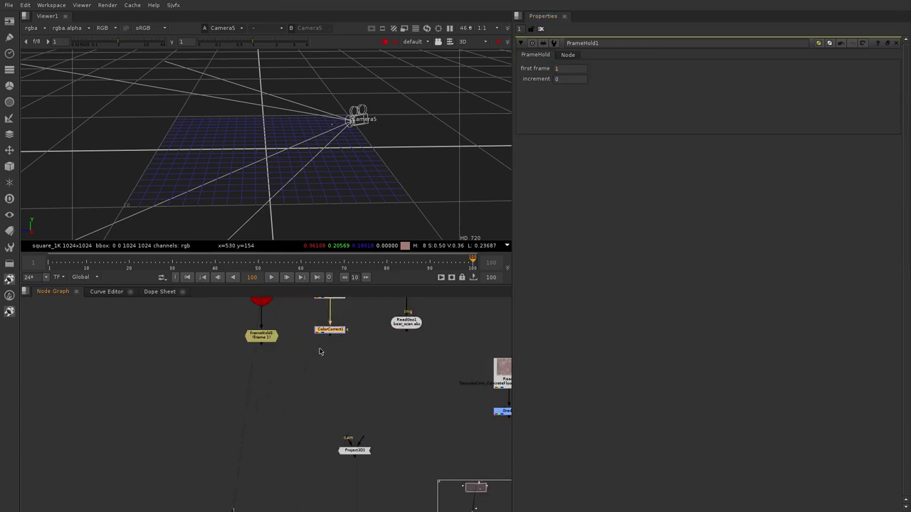
{"action": "middle_click_drag", "start_coordinate": [319, 348], "coordinate": [325, 407]}
Connect the Project3D node's cam input to the FrameHold node.
{"action": "left_click", "coordinate": [330, 444]}
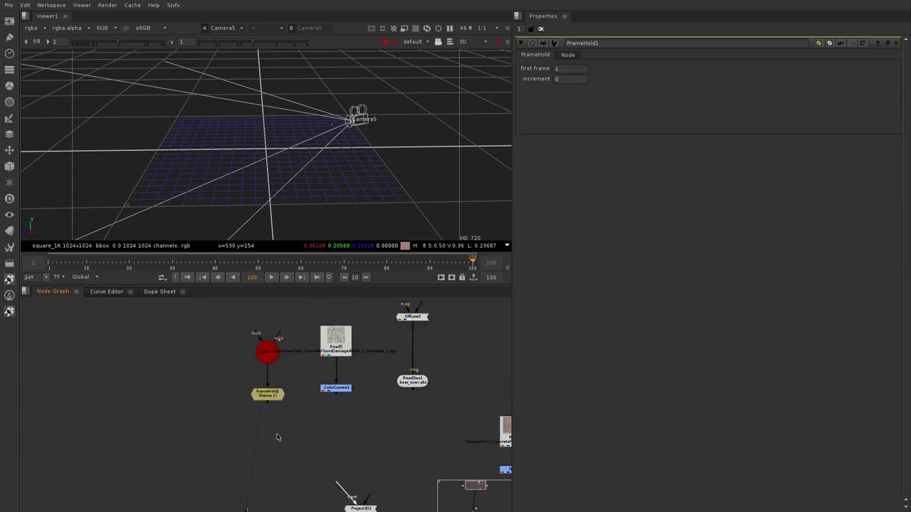
{"action": "left_click_drag", "start_coordinate": [277, 437], "coordinate": [261, 397]}
{"action": "scroll", "coordinate": [348, 398], "scroll_direction": "down", "scroll_amount": 2}
{"action": "scroll", "coordinate": [345, 409], "scroll_direction": "up", "scroll_amount": 1}
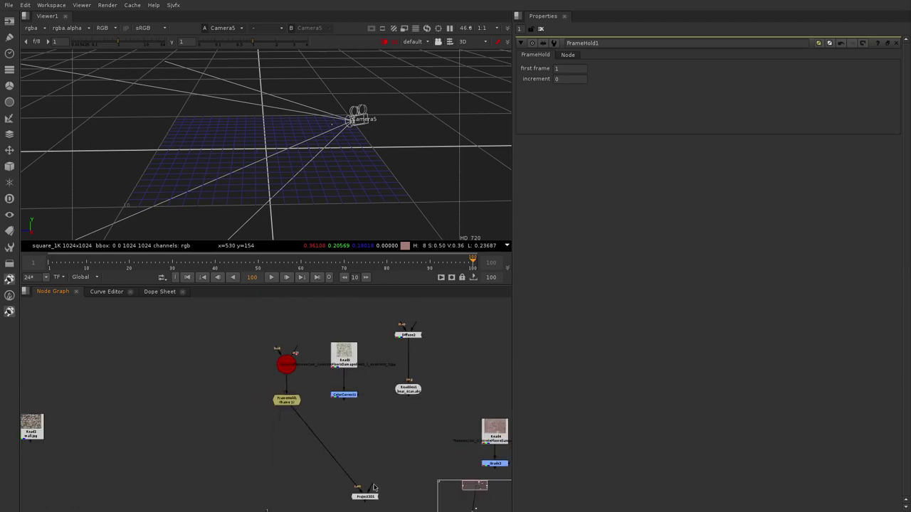
Place Project3D1 directly below ColorCorrect1, connect its image input to it and display the projection node in the viewer.
{"action": "left_click_drag", "start_coordinate": [372, 499], "coordinate": [346, 469]}
{"action": "key", "text": "1"}
{"action": "scroll", "coordinate": [363, 427], "scroll_direction": "down", "scroll_amount": 2}
{"action": "middle_click_drag", "start_coordinate": [390, 437], "coordinate": [324, 430]}
{"action": "scroll", "coordinate": [335, 468], "scroll_direction": "up", "scroll_amount": 1}
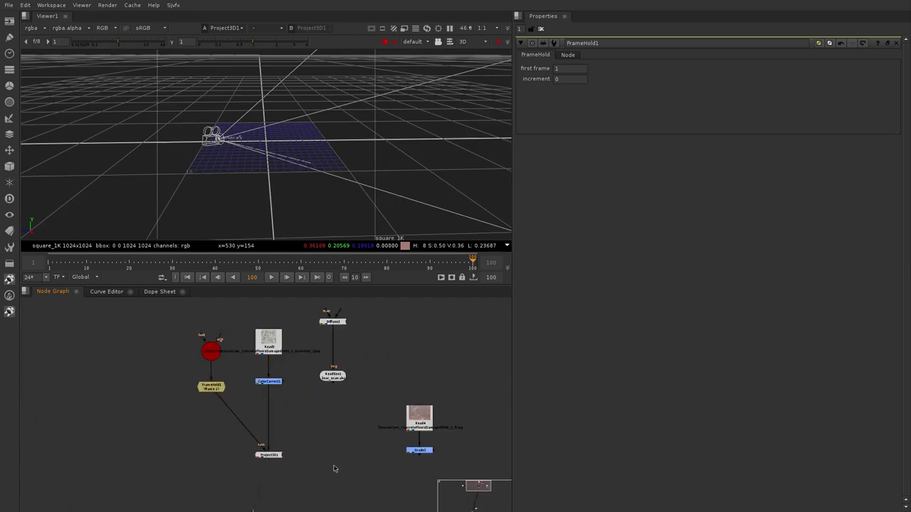
Add an ApplyMaterial node beside the Project3D node, below the bear geometry.
{"action": "key", "text": "Tab"}
{"action": "type", "text": "apl"}
{"action": "key", "text": "BackSpace"}
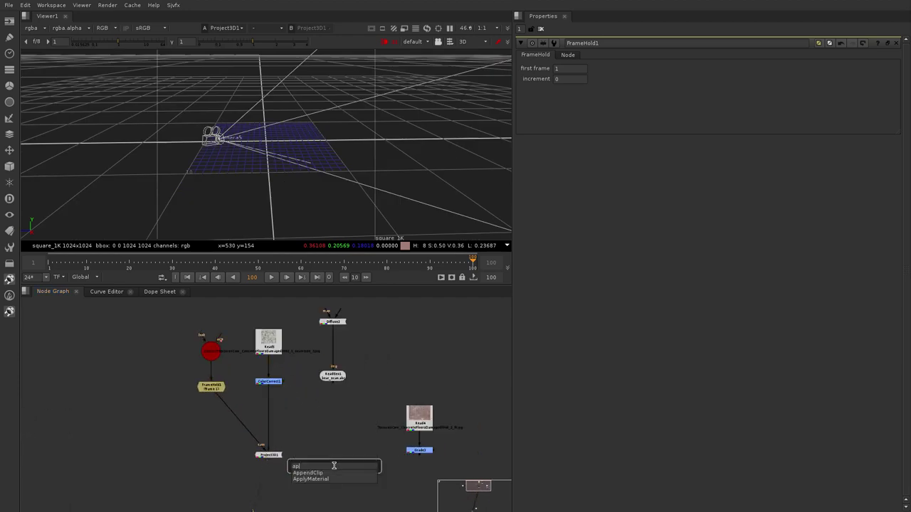
{"action": "key", "text": "Down"}
{"action": "key", "text": "Down"}
{"action": "key", "text": "Return"}
Connect the ApplyMaterial node's mat input to Project3D1 and its geometry input to ReadGeo1, and inspect the result in 3D.
{"action": "scroll", "coordinate": [296, 426], "scroll_direction": "up", "scroll_amount": 2}
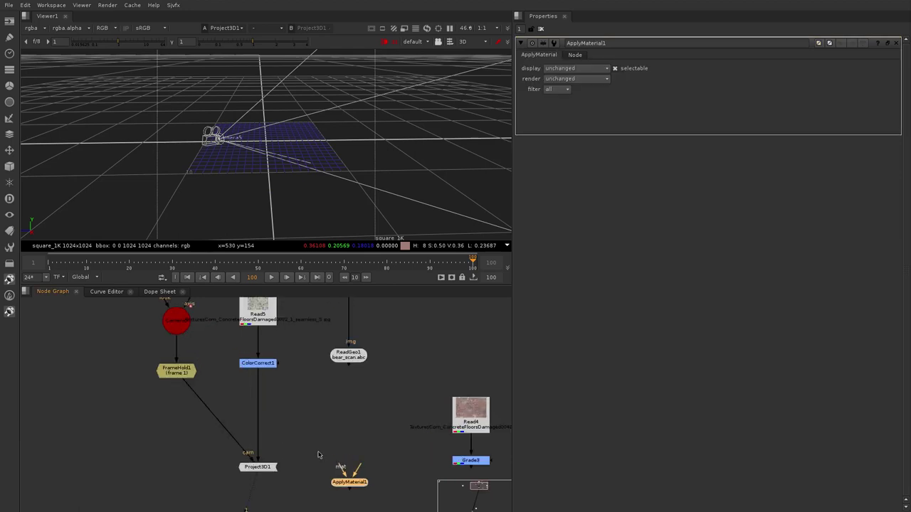
{"action": "left_click_drag", "start_coordinate": [339, 469], "coordinate": [257, 468]}
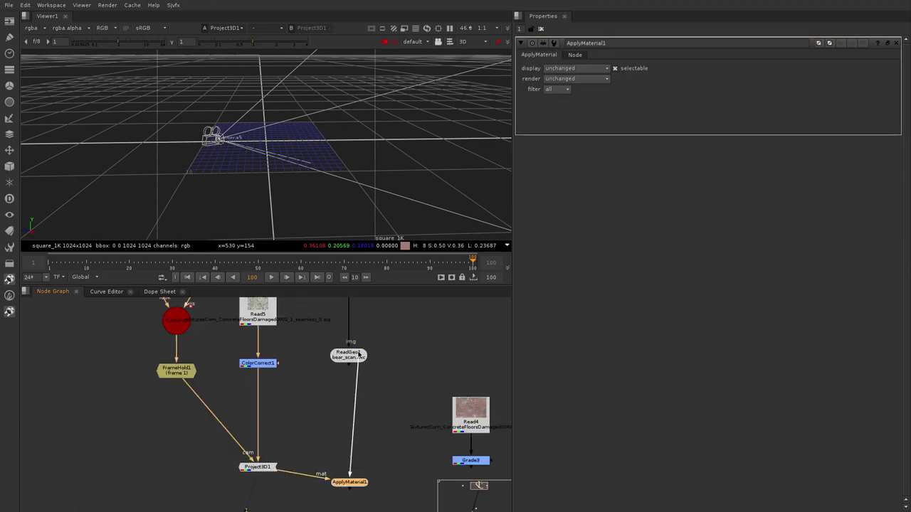
{"action": "left_click_drag", "start_coordinate": [359, 354], "coordinate": [357, 354]}
{"action": "left_click_drag", "start_coordinate": [359, 484], "coordinate": [362, 484]}
{"action": "key", "text": "1"}
{"action": "scroll", "coordinate": [286, 141], "scroll_direction": "up", "scroll_amount": 3}
{"action": "scroll", "coordinate": [306, 137], "scroll_direction": "up", "scroll_amount": 3}
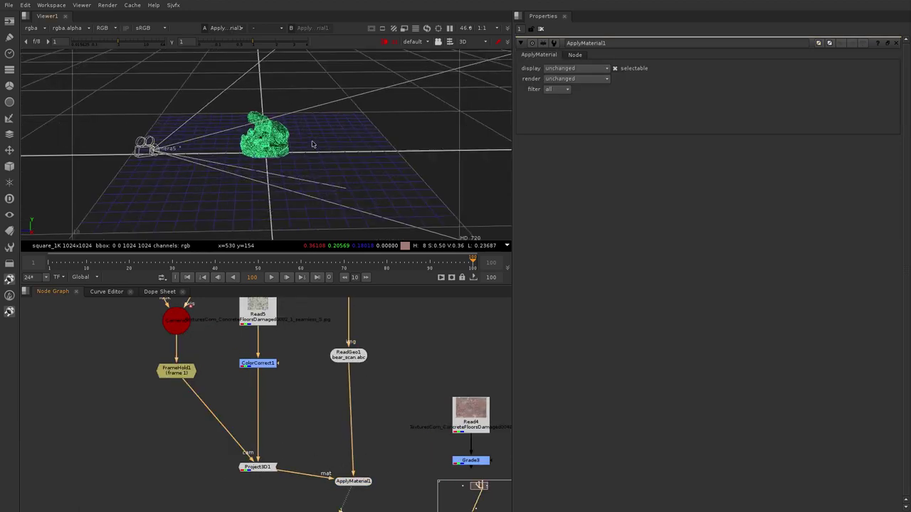
{"action": "left_click", "coordinate": [313, 142]}
{"action": "left_click_drag", "start_coordinate": [310, 142], "coordinate": [277, 178], "text": "ctrl"}
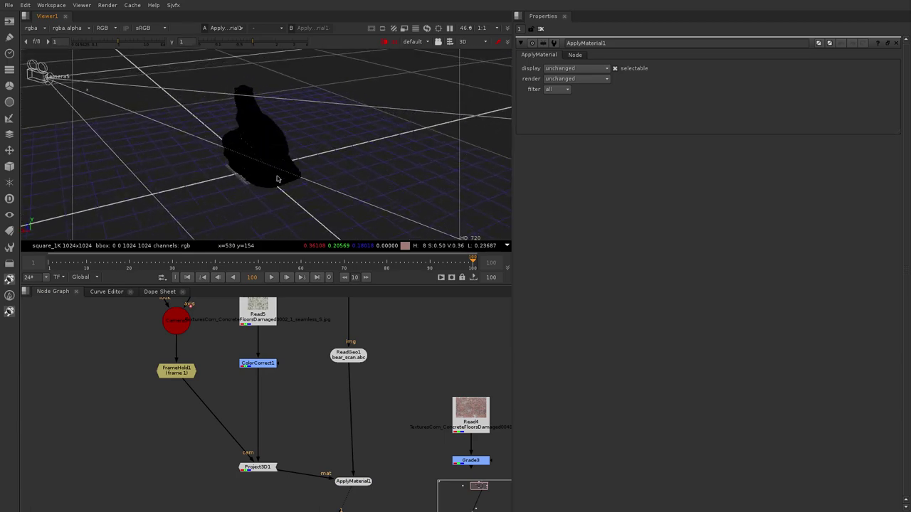
{"action": "left_click", "coordinate": [350, 482]}
{"action": "left_click", "coordinate": [333, 171]}
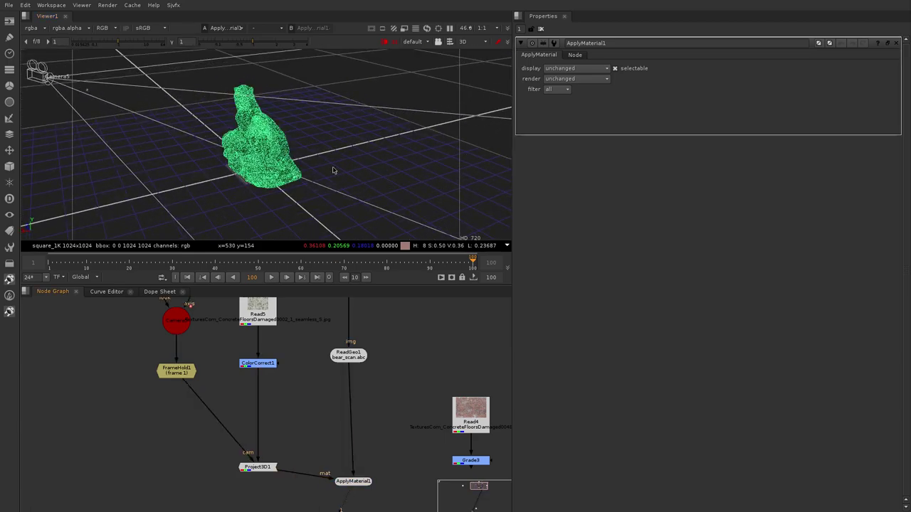
Add a Light node beside the ApplyMaterial branch to light the bear, and inspect the projected texture up close.
{"action": "scroll", "coordinate": [351, 181], "scroll_direction": "down", "scroll_amount": 3}
{"action": "key", "text": "s"}
{"action": "key", "text": "Tab"}
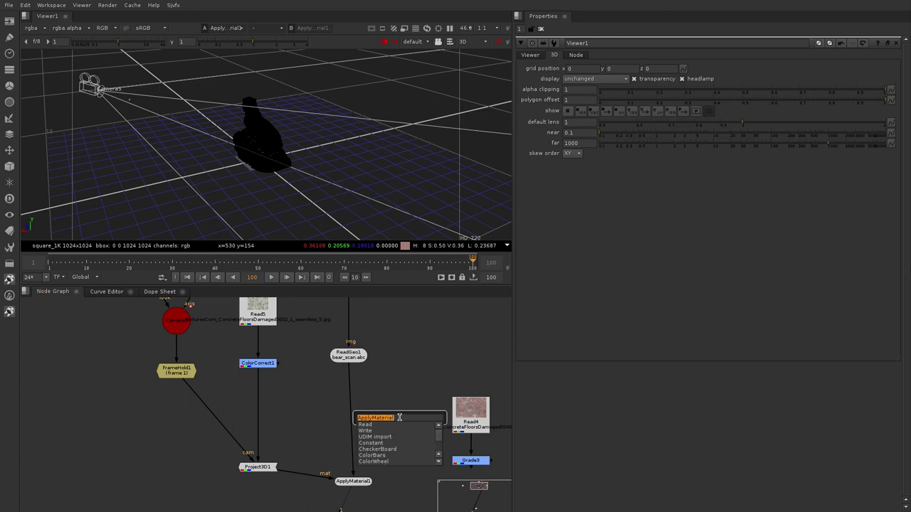
{"action": "type", "text": "ligh"}
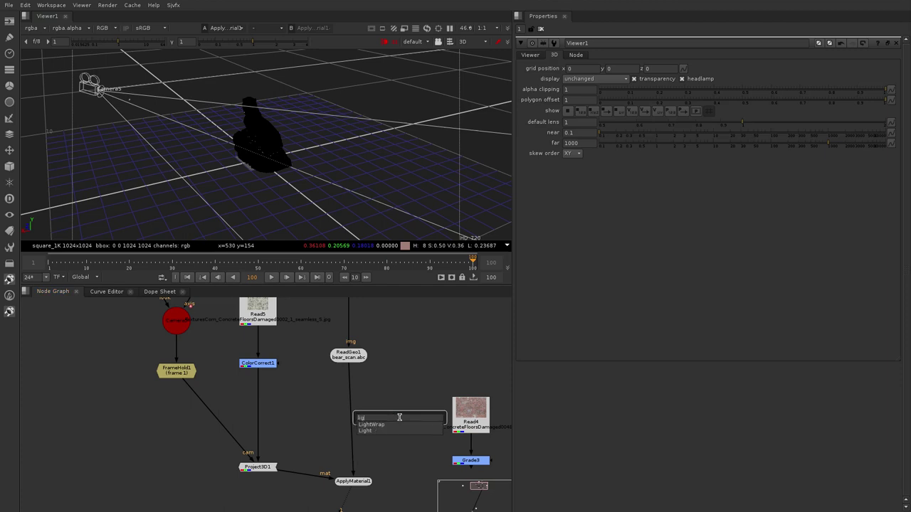
{"action": "type", "text": "tWrap"}
{"action": "key", "text": "Return"}
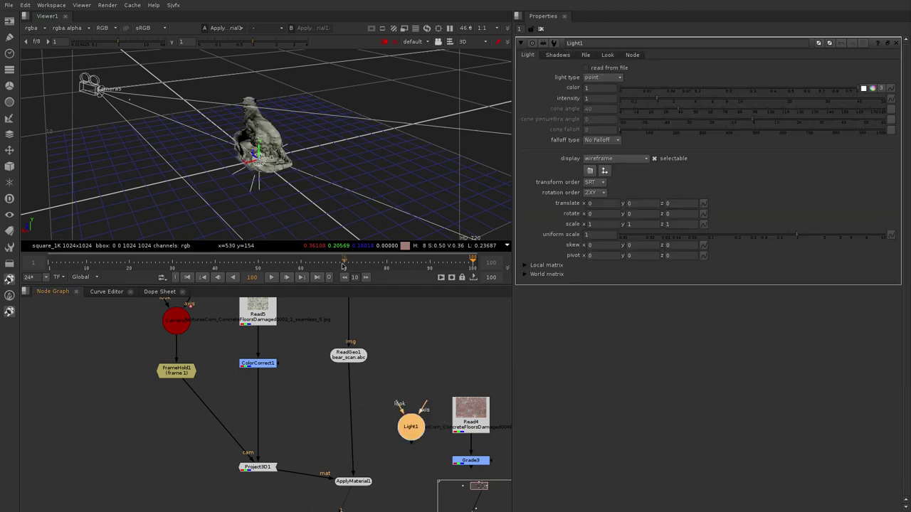
{"action": "scroll", "coordinate": [313, 153], "scroll_direction": "up", "scroll_amount": 8}
{"action": "left_click_drag", "start_coordinate": [314, 153], "coordinate": [193, 155], "text": "ctrl"}
Turn off the headlamp in the viewer's 3D settings.
{"action": "left_click", "coordinate": [437, 165]}
{"action": "key", "text": "s"}
{"action": "left_click", "coordinate": [682, 79]}
{"action": "scroll", "coordinate": [326, 177], "scroll_direction": "down", "scroll_amount": 4}
{"action": "scroll", "coordinate": [338, 144], "scroll_direction": "down", "scroll_amount": 4}
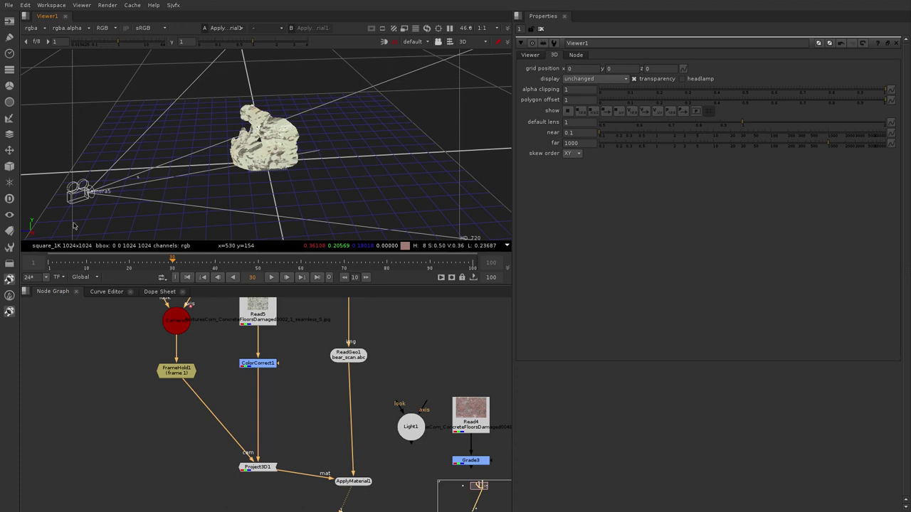
{"action": "left_click", "coordinate": [181, 380]}
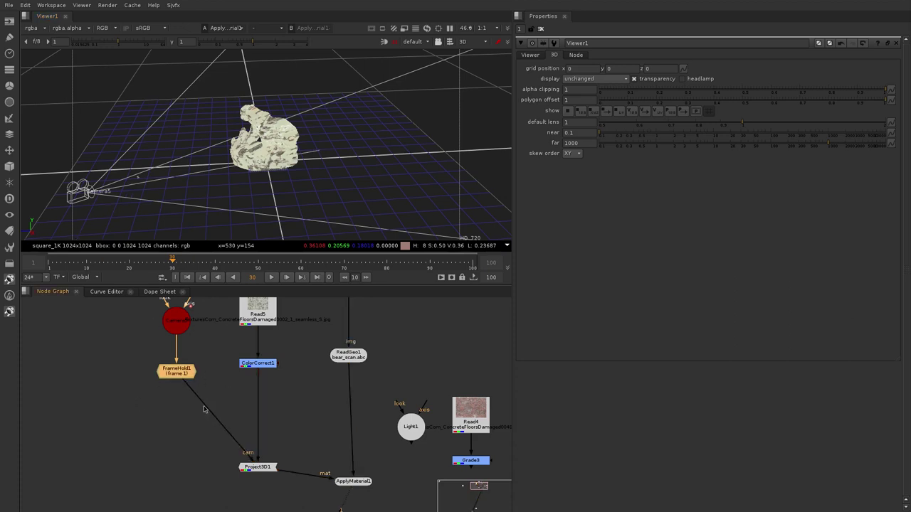
{"action": "scroll", "coordinate": [205, 409], "scroll_direction": "down", "scroll_amount": 2}
{"action": "middle_click_drag", "start_coordinate": [286, 420], "coordinate": [284, 410]}
{"action": "scroll", "coordinate": [328, 444], "scroll_direction": "up", "scroll_amount": 2}
{"action": "middle_click_drag", "start_coordinate": [311, 487], "coordinate": [349, 420]}
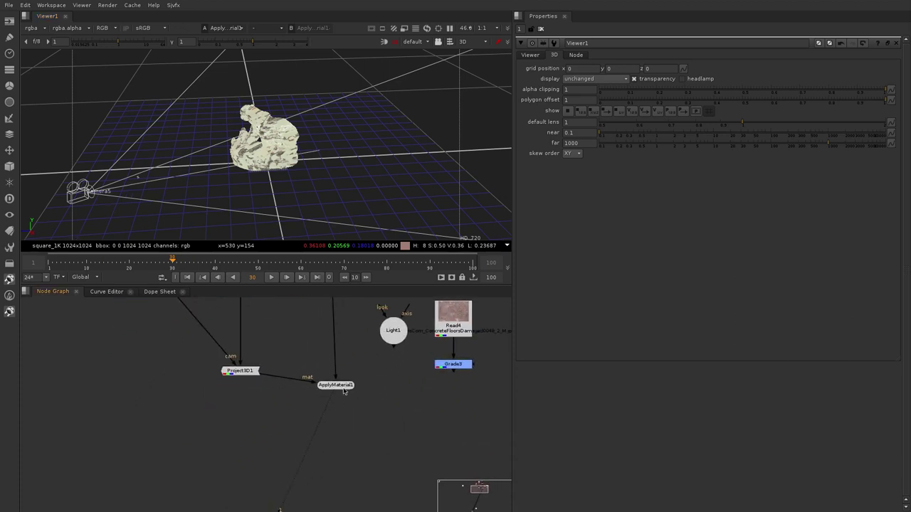
Align ApplyMaterial1 under the bear geometry and add a ScanlineRender node fed by it.
{"action": "left_click_drag", "start_coordinate": [344, 390], "coordinate": [336, 391]}
{"action": "left_click", "coordinate": [332, 429]}
{"action": "key", "text": "Tab"}
{"action": "type", "text": "scan"}
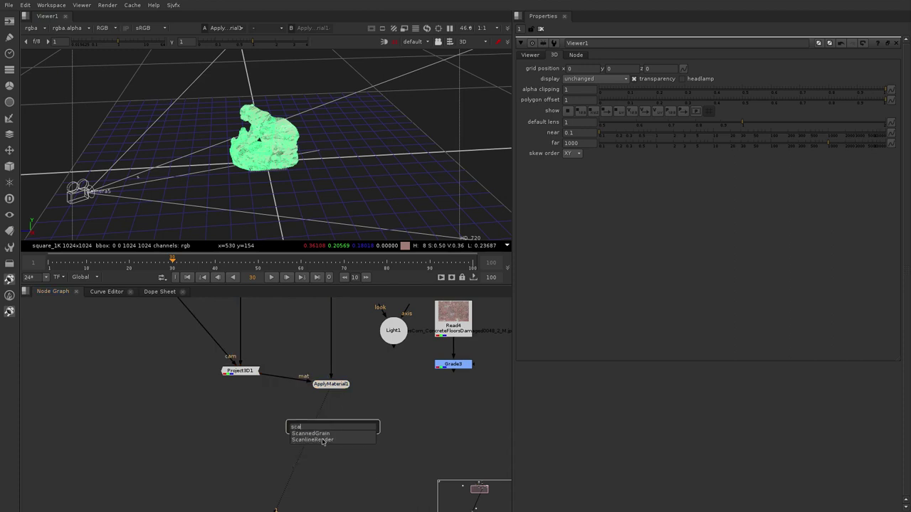
{"action": "left_click", "coordinate": [323, 439]}
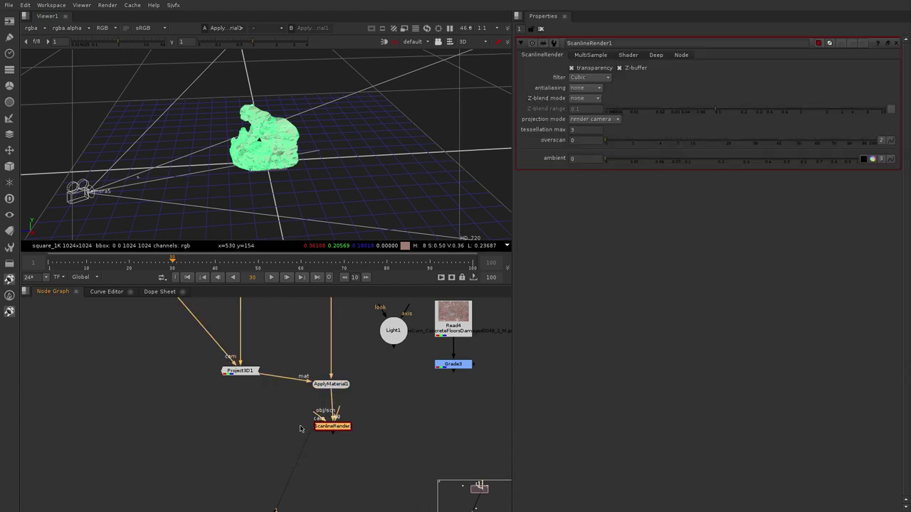
Paste a copy of the render camera beside the ScanlineRender node and connect it to the cam input.
{"action": "scroll", "coordinate": [311, 419], "scroll_direction": "down", "scroll_amount": 2}
{"action": "middle_click_drag", "start_coordinate": [200, 340], "coordinate": [197, 304]}
{"action": "left_click", "coordinate": [222, 356]}
{"action": "scroll", "coordinate": [239, 396], "scroll_direction": "up", "scroll_amount": 1}
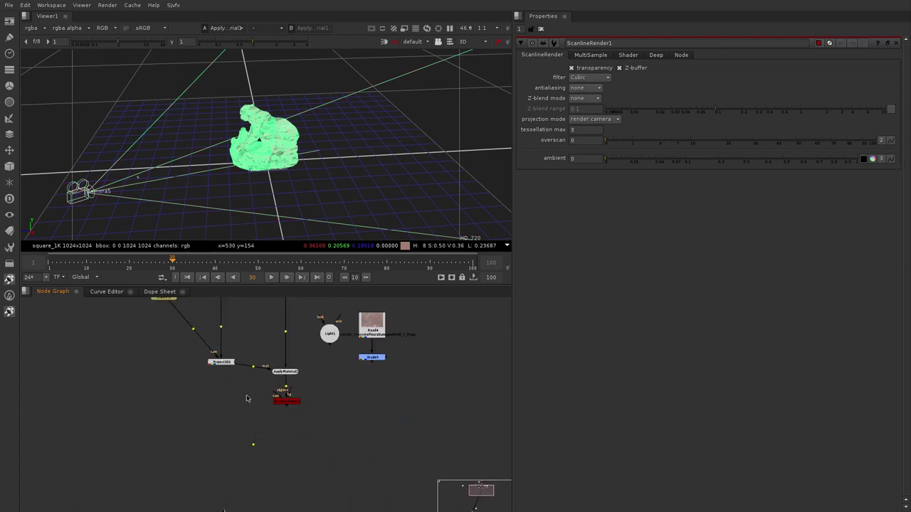
{"action": "key", "text": "ctrl+v"}
{"action": "left_click_drag", "start_coordinate": [246, 396], "coordinate": [191, 409]}
{"action": "scroll", "coordinate": [284, 396], "scroll_direction": "up", "scroll_amount": 2}
Show the ScanlineRender output in 2D and scrub the timeline to check the projected texture from different camera positions.
{"action": "left_click", "coordinate": [287, 405]}
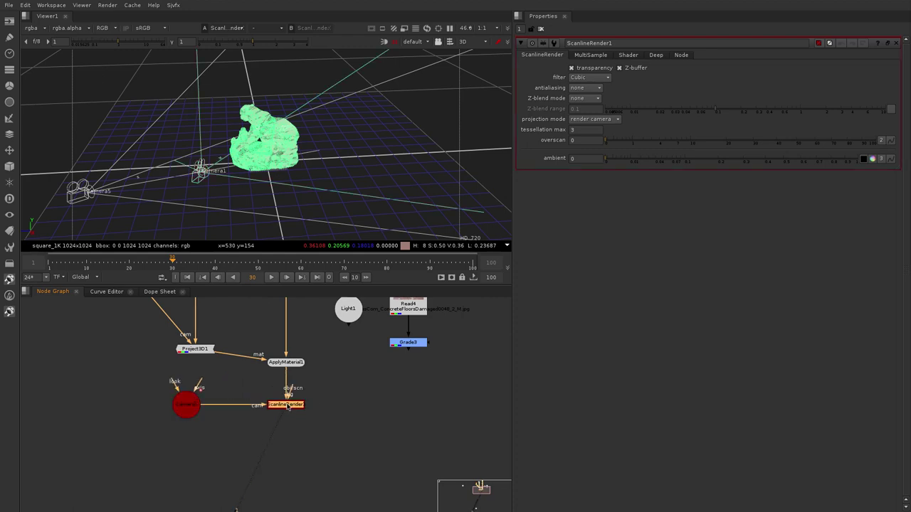
{"action": "key", "text": "Tab"}
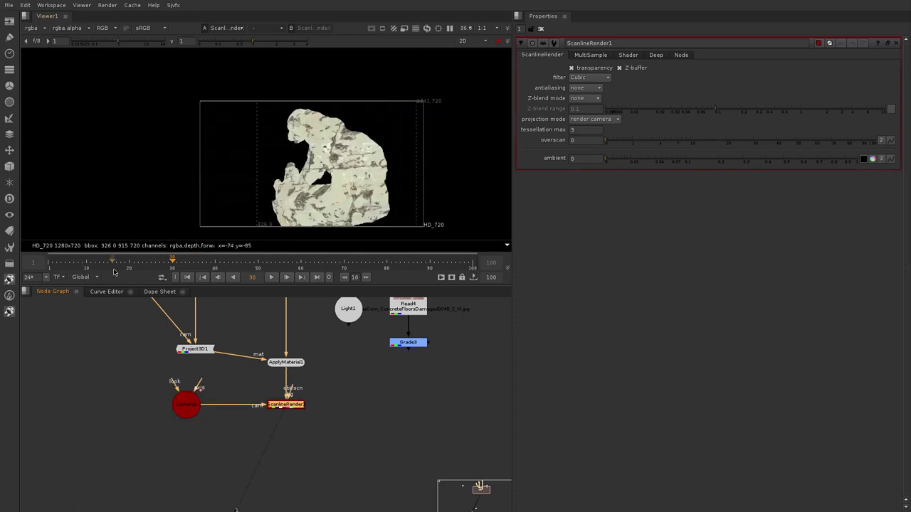
{"action": "left_click", "coordinate": [89, 267]}
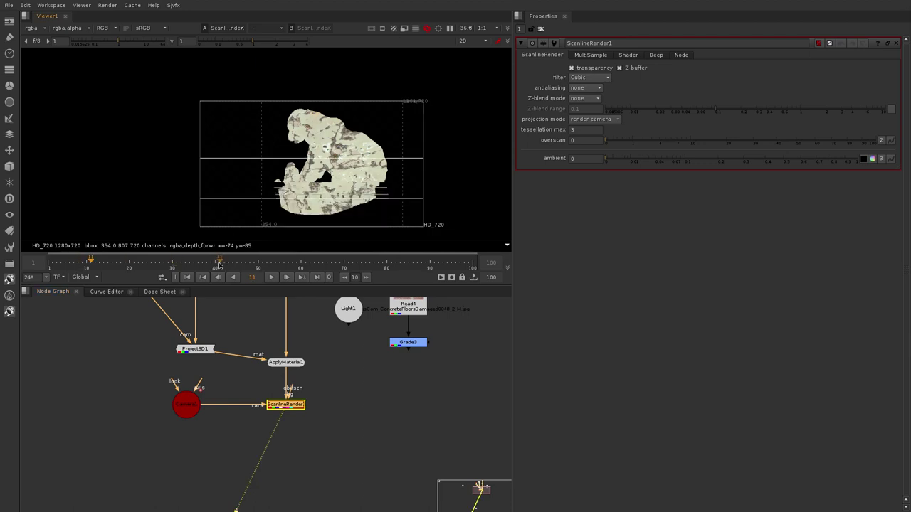
{"action": "left_click", "coordinate": [407, 264]}
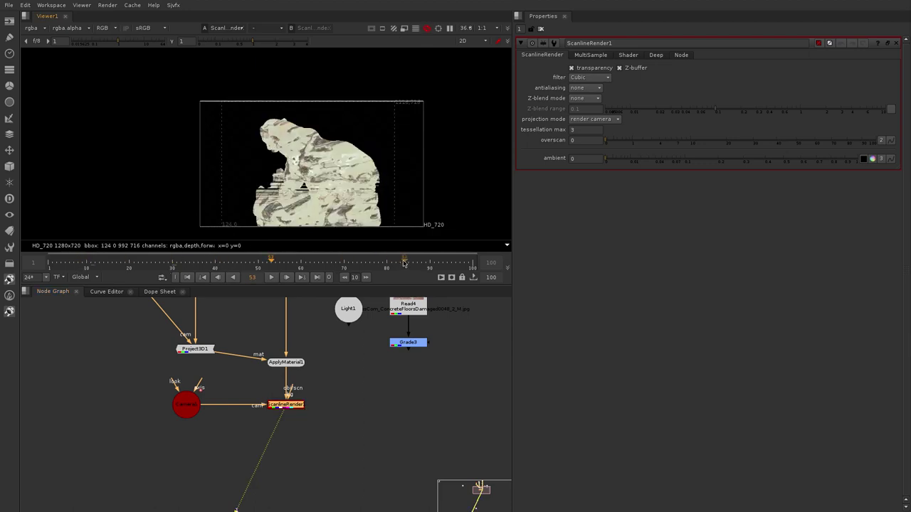
Move the Light1, Read4 and Grade3 nodes away from the projection tree to free up space.
{"action": "scroll", "coordinate": [303, 448], "scroll_direction": "down", "scroll_amount": 2}
{"action": "middle_click_drag", "start_coordinate": [338, 436], "coordinate": [265, 478]}
{"action": "scroll", "coordinate": [239, 433], "scroll_direction": "up", "scroll_amount": 1}
{"action": "left_click", "coordinate": [219, 431]}
{"action": "scroll", "coordinate": [279, 382], "scroll_direction": "down", "scroll_amount": 3}
{"action": "middle_click_drag", "start_coordinate": [363, 352], "coordinate": [382, 341]}
{"action": "left_click_drag", "start_coordinate": [378, 340], "coordinate": [275, 412]}
{"action": "left_click_drag", "start_coordinate": [321, 372], "coordinate": [425, 348]}
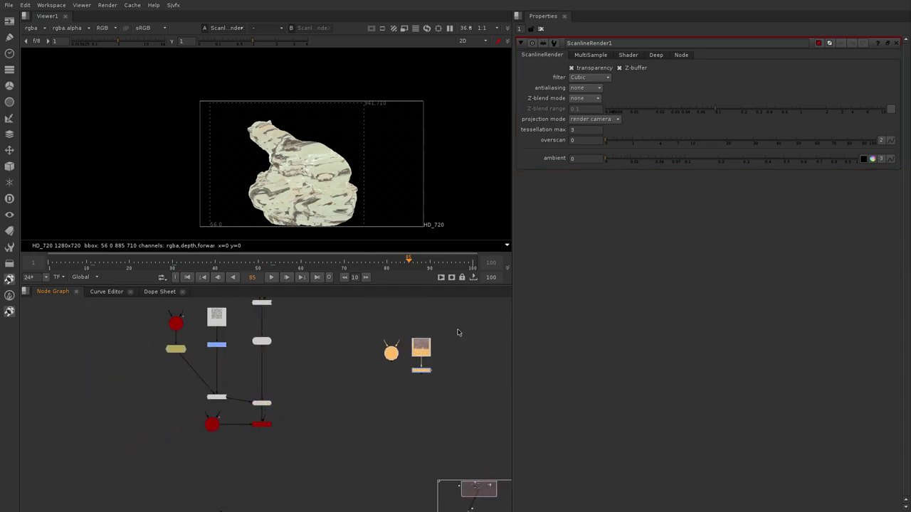
Delete the Light1 node beside Read4.
{"action": "left_click", "coordinate": [459, 331]}
{"action": "scroll", "coordinate": [416, 347], "scroll_direction": "up", "scroll_amount": 4}
{"action": "left_click", "coordinate": [359, 372]}
{"action": "key", "text": "Delete"}
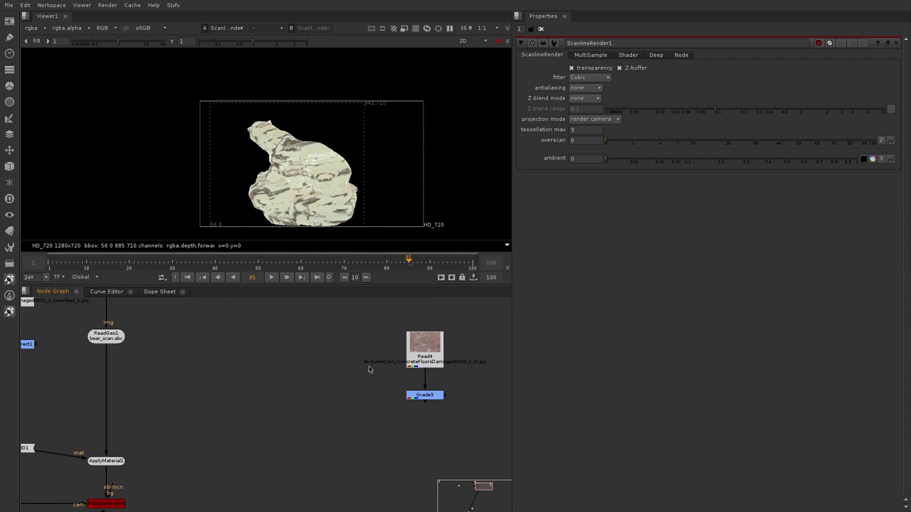
Duplicate the projection camera, FrameHold and Project3D nodes and arrange the copies in a column beside Read4 and Grade3.
{"action": "scroll", "coordinate": [370, 370], "scroll_direction": "down", "scroll_amount": 2}
{"action": "scroll", "coordinate": [404, 342], "scroll_direction": "up", "scroll_amount": 2}
{"action": "scroll", "coordinate": [355, 346], "scroll_direction": "down", "scroll_amount": 4}
{"action": "middle_click_drag", "start_coordinate": [281, 364], "coordinate": [321, 370]}
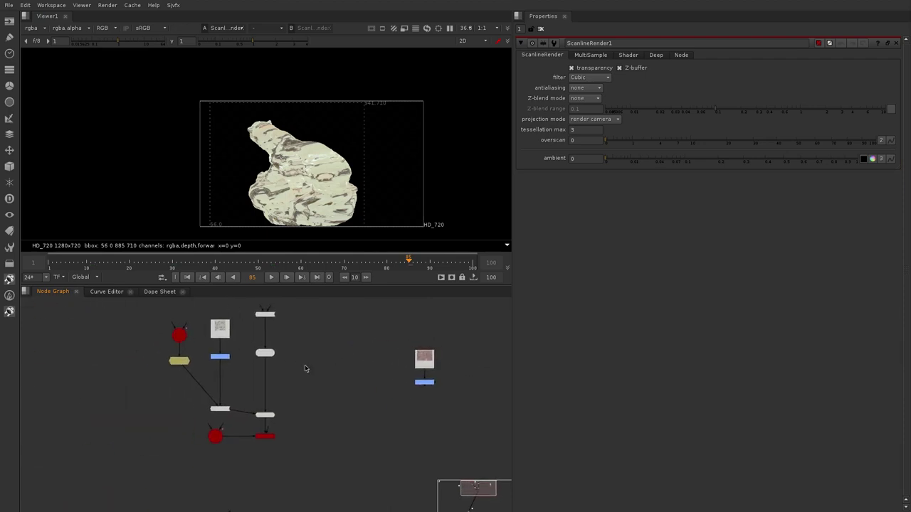
{"action": "scroll", "coordinate": [219, 373], "scroll_direction": "up", "scroll_amount": 2}
{"action": "scroll", "coordinate": [235, 362], "scroll_direction": "down", "scroll_amount": 1}
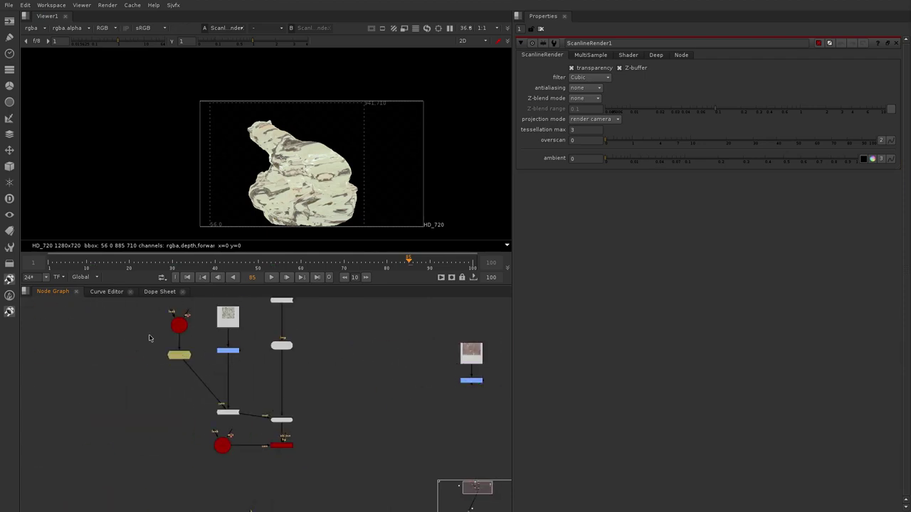
{"action": "left_click_drag", "start_coordinate": [139, 308], "coordinate": [202, 425]}
{"action": "key", "text": "ctrl+v"}
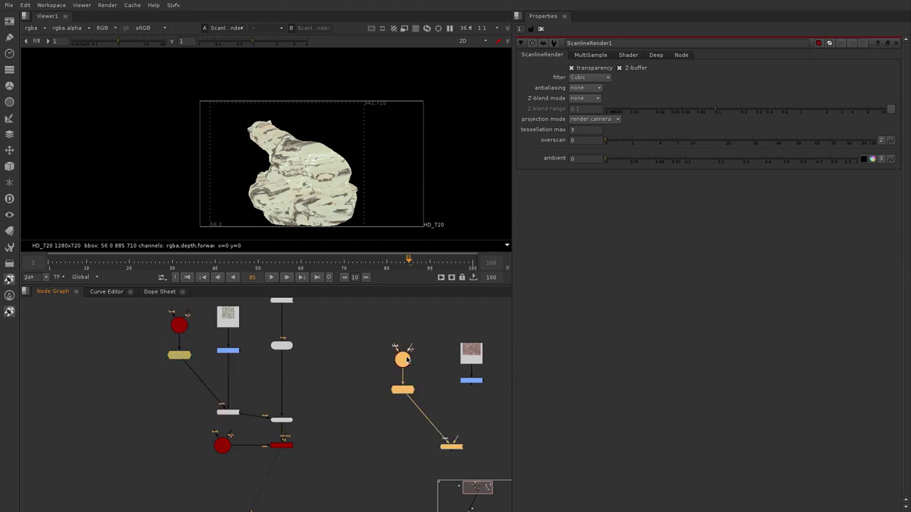
{"action": "left_click_drag", "start_coordinate": [407, 360], "coordinate": [428, 322]}
{"action": "left_click", "coordinate": [449, 394]}
{"action": "scroll", "coordinate": [479, 401], "scroll_direction": "up", "scroll_amount": 1}
{"action": "left_click_drag", "start_coordinate": [478, 411], "coordinate": [421, 412]}
{"action": "middle_click_drag", "start_coordinate": [255, 369], "coordinate": [258, 443]}
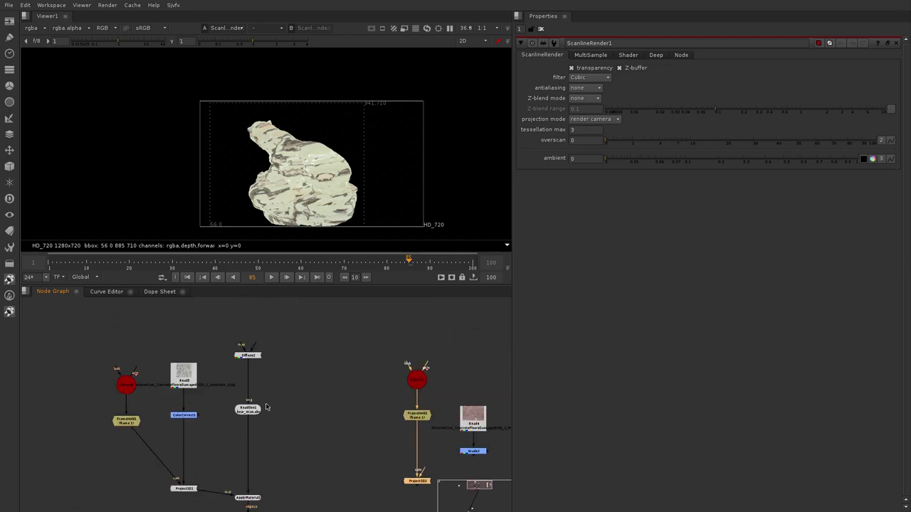
{"action": "key", "text": "Tab"}
{"action": "type", "text": "post"}
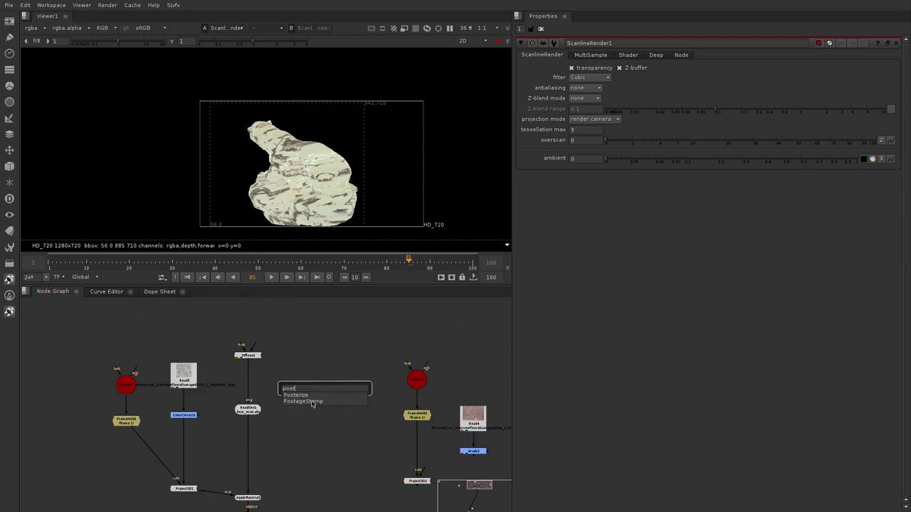
{"action": "left_click", "coordinate": [312, 402]}
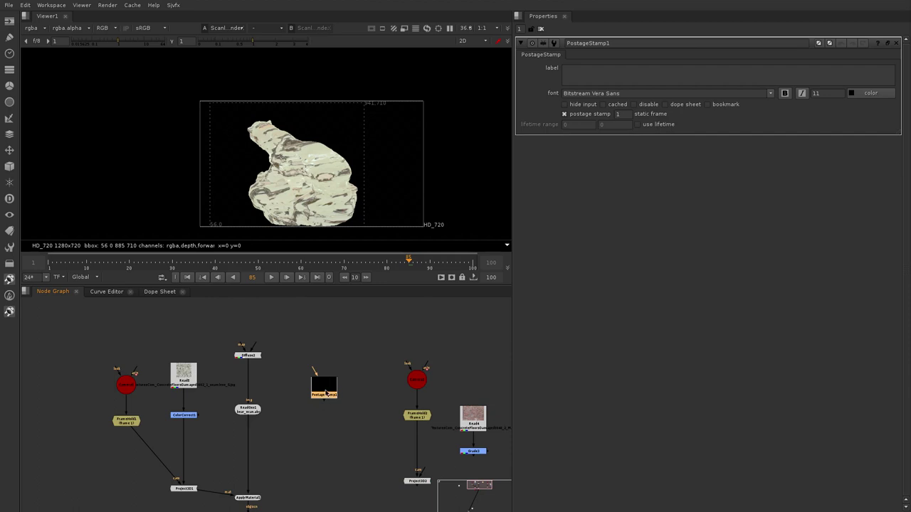
{"action": "key", "text": "Delete"}
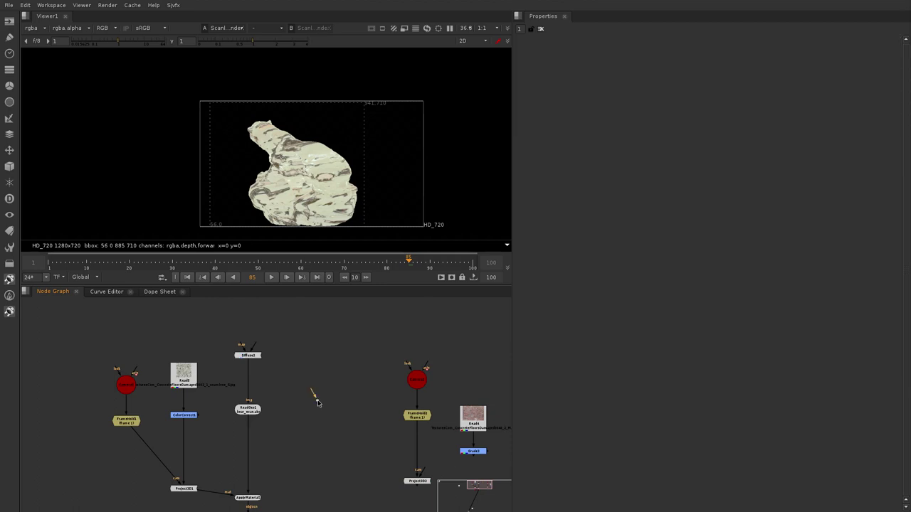
Connect Project3D2's image input to Grade3 and set FrameHold2's first frame to 100.
{"action": "middle_click_drag", "start_coordinate": [424, 459], "coordinate": [406, 437]}
{"action": "scroll", "coordinate": [406, 437], "scroll_direction": "up", "scroll_amount": 2}
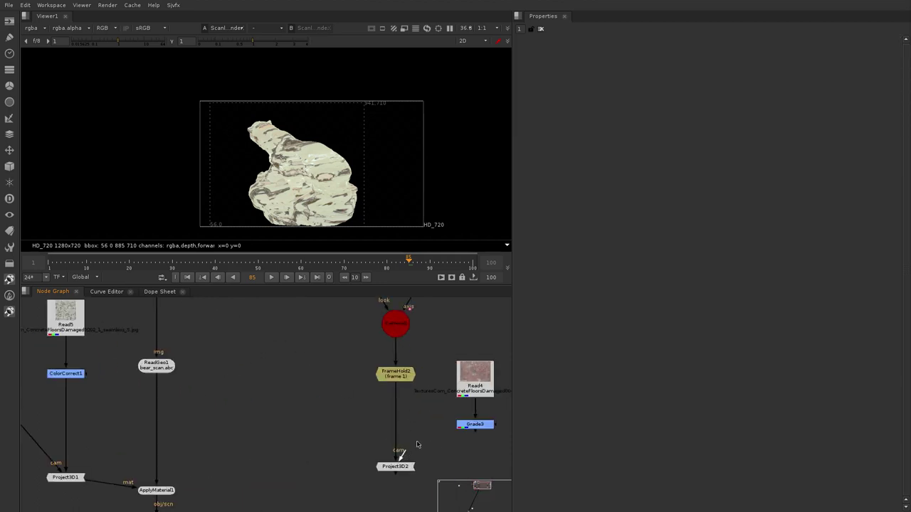
{"action": "left_click_drag", "start_coordinate": [411, 446], "coordinate": [475, 425]}
{"action": "left_click", "coordinate": [396, 381]}
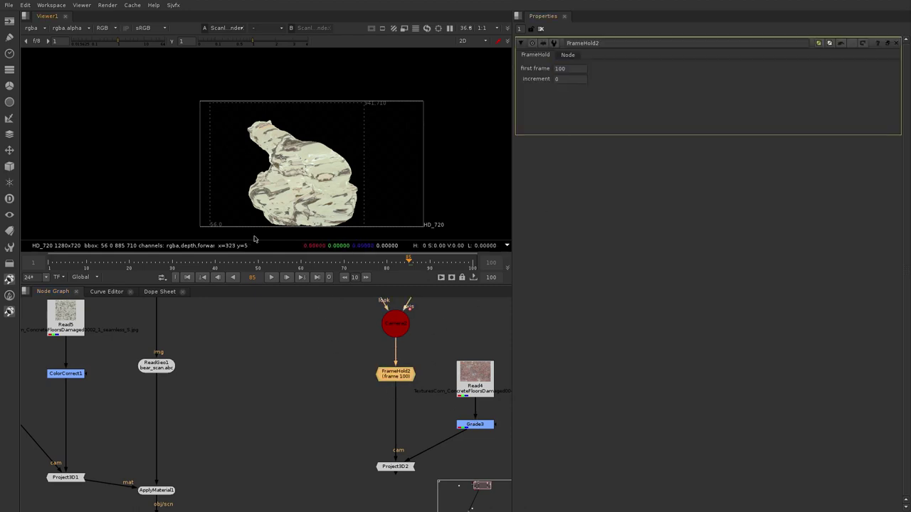
Show Camera5 in the 3D viewer and scrub to frame 100 to examine where the camera ends up.
{"action": "middle_click_drag", "start_coordinate": [50, 354], "coordinate": [205, 377]}
{"action": "scroll", "coordinate": [205, 377], "scroll_direction": "down", "scroll_amount": 2}
{"action": "scroll", "coordinate": [205, 377], "scroll_direction": "up", "scroll_amount": 3}
{"action": "double_click", "coordinate": [136, 354]}
{"action": "key", "text": "1"}
{"action": "left_click_drag", "start_coordinate": [333, 155], "coordinate": [412, 219], "text": "ctrl"}
{"action": "left_click_drag", "start_coordinate": [417, 259], "coordinate": [474, 263]}
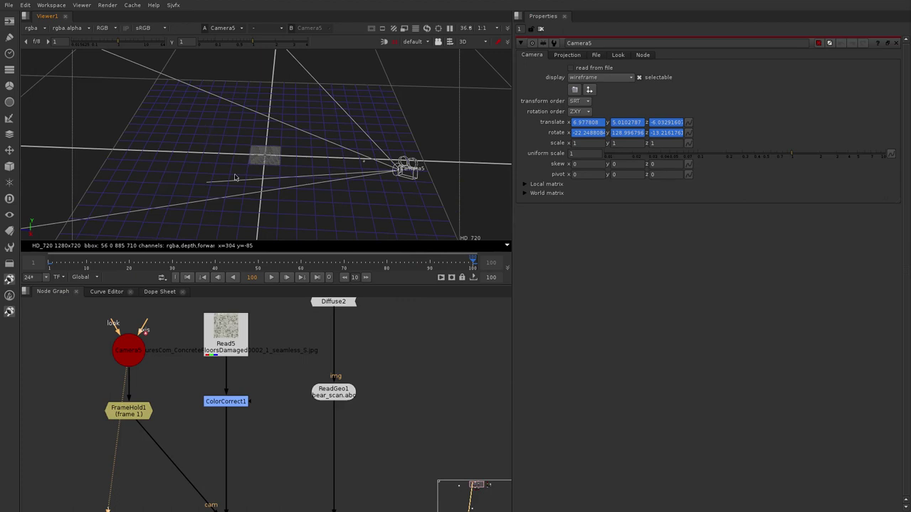
Open FrameHold2's properties to check the held frame and show Project3D2 in the viewer.
{"action": "scroll", "coordinate": [387, 431], "scroll_direction": "down", "scroll_amount": 4}
{"action": "scroll", "coordinate": [288, 364], "scroll_direction": "up", "scroll_amount": 1}
{"action": "middle_click_drag", "start_coordinate": [468, 435], "coordinate": [305, 397]}
{"action": "scroll", "coordinate": [442, 365], "scroll_direction": "up", "scroll_amount": 2}
{"action": "double_click", "coordinate": [341, 354]}
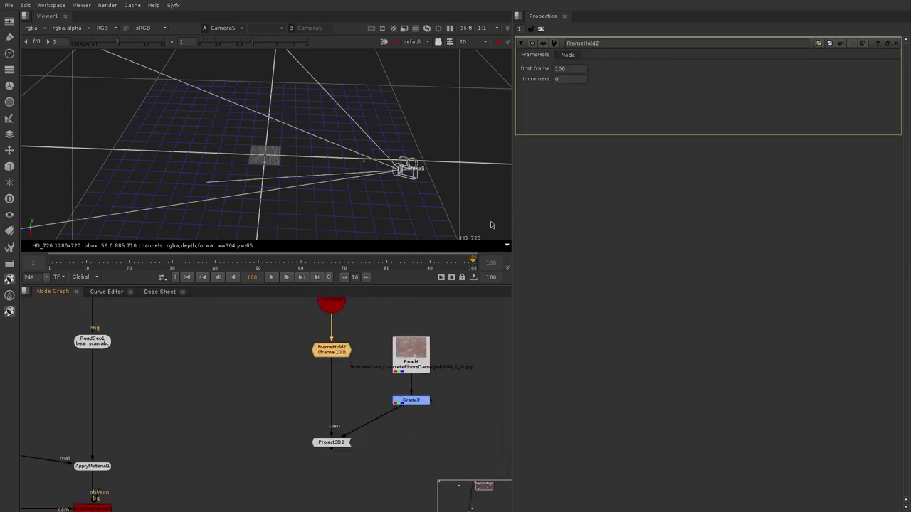
{"action": "middle_click_drag", "start_coordinate": [339, 446], "coordinate": [367, 411]}
{"action": "left_click", "coordinate": [366, 409]}
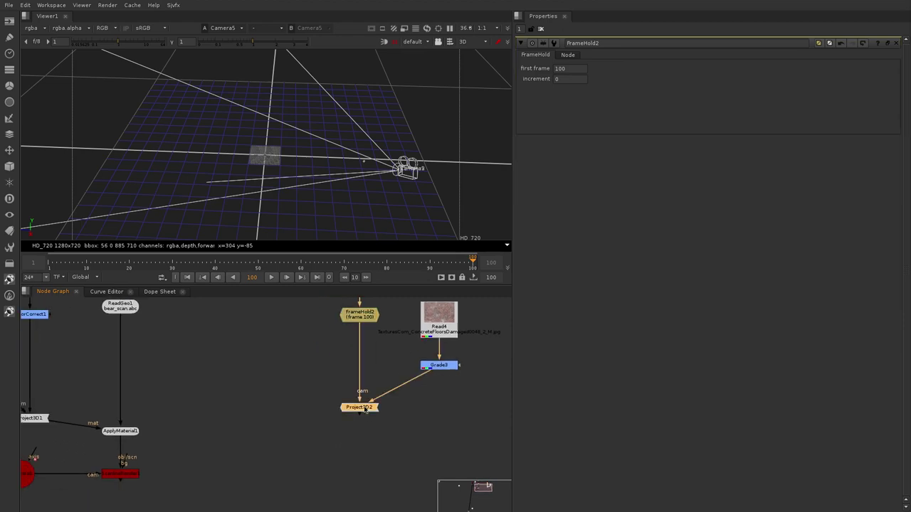
{"action": "key", "text": "1"}
Duplicate the ApplyMaterial node below Project3D2.
{"action": "scroll", "coordinate": [364, 408], "scroll_direction": "down", "scroll_amount": 2}
{"action": "middle_click_drag", "start_coordinate": [236, 410], "coordinate": [269, 401]}
{"action": "left_click_drag", "start_coordinate": [245, 406], "coordinate": [199, 430]}
{"action": "left_click", "coordinate": [408, 420]}
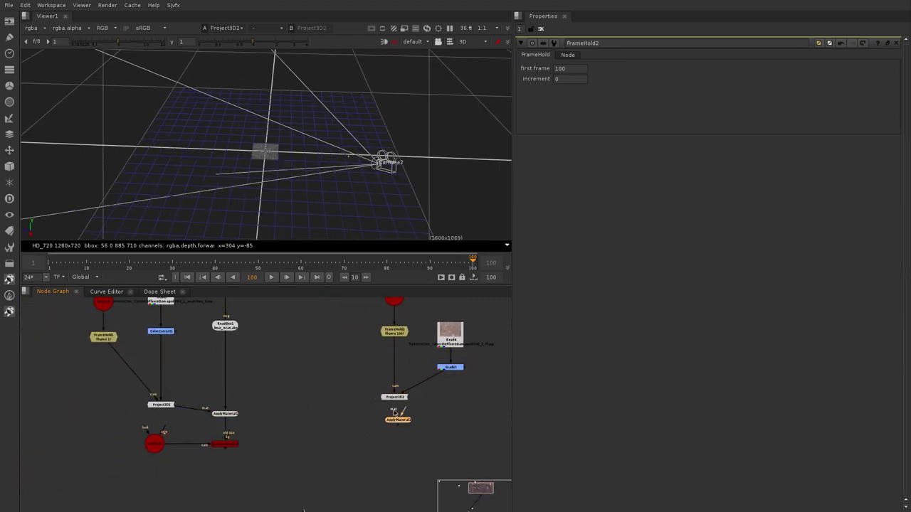
Connect ApplyMaterial2's mat input to Project3D2 and its geometry input to ReadGeo1, and inspect the textured bear in 3D.
{"action": "left_click_drag", "start_coordinate": [395, 412], "coordinate": [306, 333]}
{"action": "middle_click_drag", "start_coordinate": [293, 361], "coordinate": [283, 394]}
{"action": "scroll", "coordinate": [420, 477], "scroll_direction": "up", "scroll_amount": 3}
{"action": "left_click", "coordinate": [377, 454]}
{"action": "key", "text": "1"}
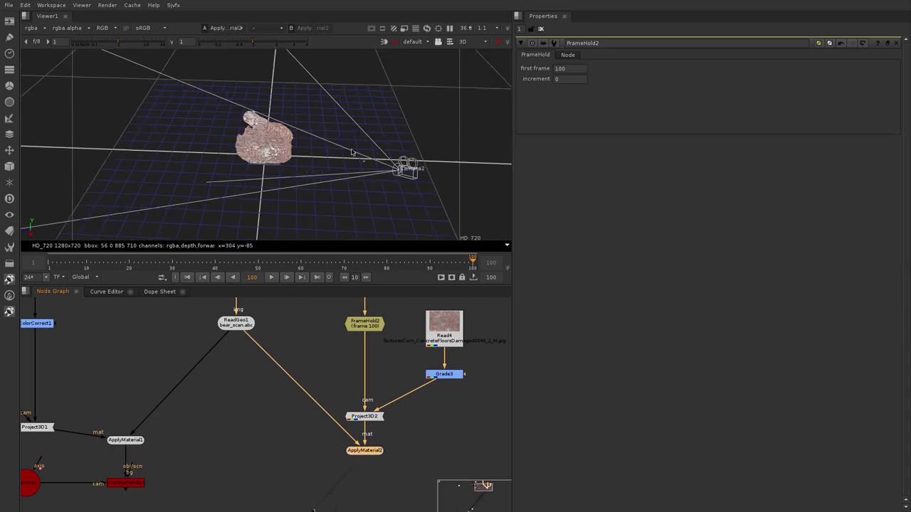
{"action": "scroll", "coordinate": [278, 153], "scroll_direction": "up", "scroll_amount": 6}
{"action": "left_click_drag", "start_coordinate": [261, 144], "coordinate": [287, 143], "text": "ctrl"}
{"action": "left_click", "coordinate": [456, 175]}
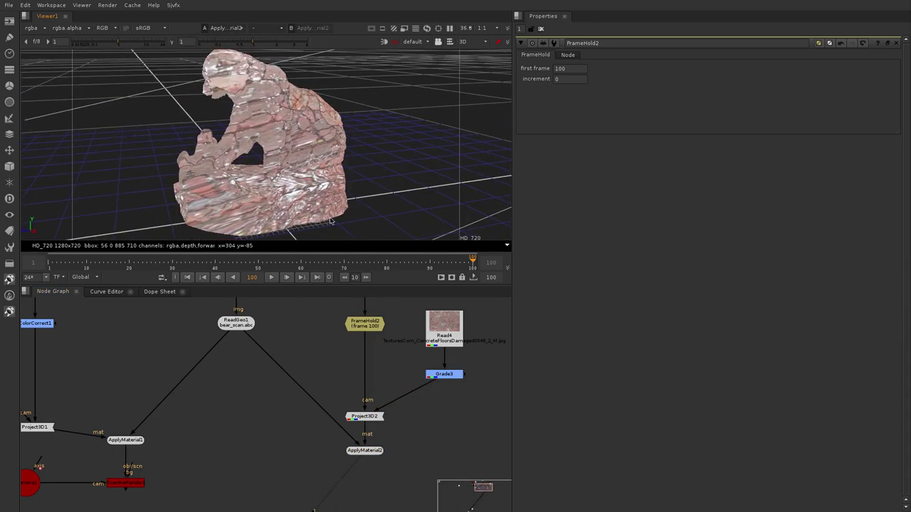
Duplicate the ScanlineRender node below ApplyMaterial2 and connect it to the same render camera, placed between the two renders.
{"action": "scroll", "coordinate": [311, 315], "scroll_direction": "down", "scroll_amount": 2}
{"action": "middle_click_drag", "start_coordinate": [268, 425], "coordinate": [303, 380]}
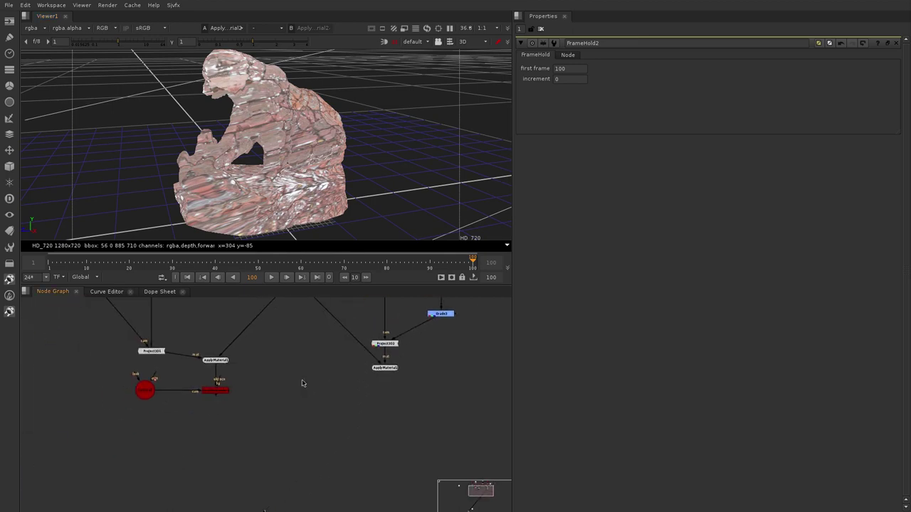
{"action": "left_click", "coordinate": [222, 389]}
{"action": "left_click", "coordinate": [399, 391]}
{"action": "key", "text": "ctrl+v"}
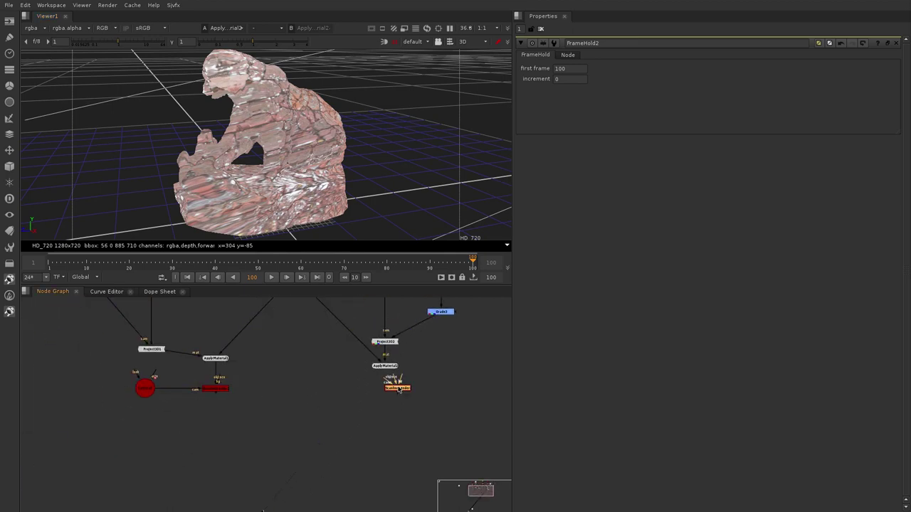
{"action": "left_click_drag", "start_coordinate": [398, 390], "coordinate": [316, 389]}
{"action": "scroll", "coordinate": [386, 375], "scroll_direction": "up", "scroll_amount": 2}
{"action": "scroll", "coordinate": [380, 379], "scroll_direction": "down", "scroll_amount": 3}
{"action": "scroll", "coordinate": [412, 396], "scroll_direction": "up", "scroll_amount": 2}
Show the second ScanlineRender output in 2D and scrub the timeline to examine where the projected texture stretches.
{"action": "left_click", "coordinate": [384, 390]}
{"action": "key", "text": "1"}
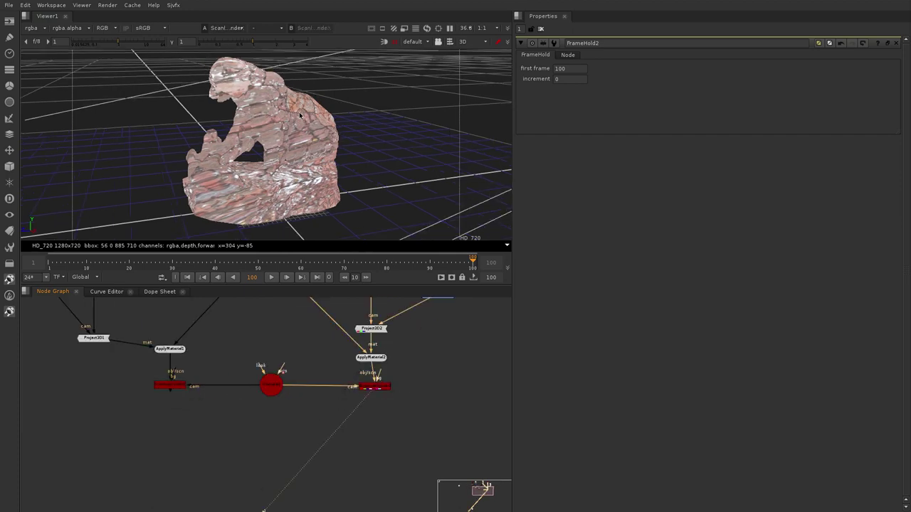
{"action": "scroll", "coordinate": [299, 111], "scroll_direction": "down", "scroll_amount": 2}
{"action": "key", "text": "Tab"}
{"action": "scroll", "coordinate": [319, 170], "scroll_direction": "down", "scroll_amount": 1}
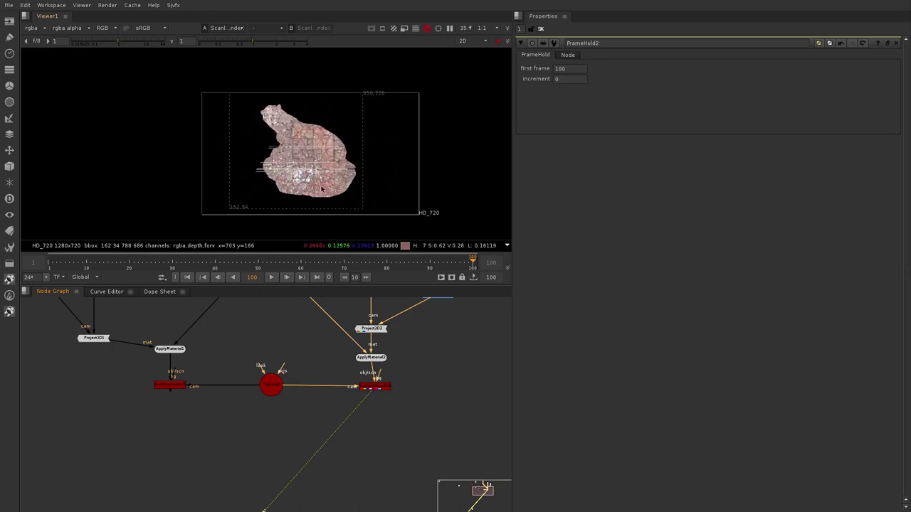
{"action": "scroll", "coordinate": [320, 178], "scroll_direction": "up", "scroll_amount": 2}
{"action": "left_click", "coordinate": [258, 264]}
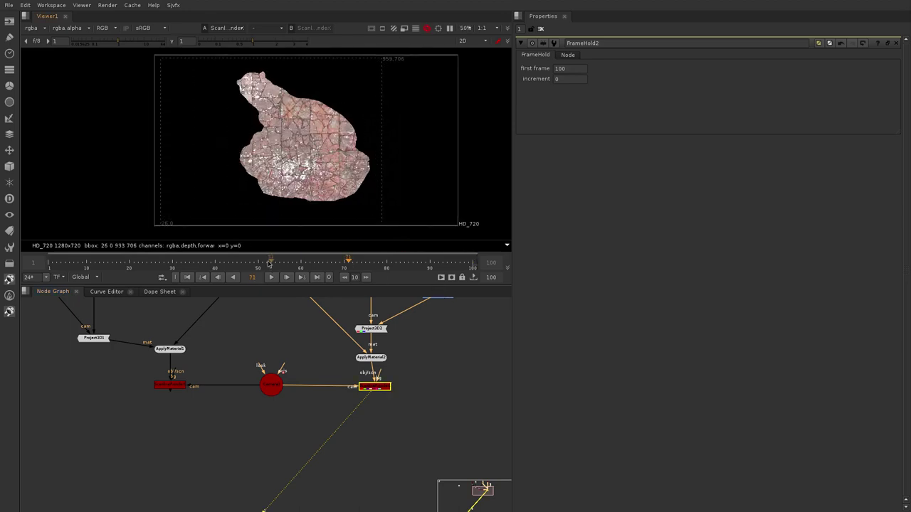
{"action": "left_click_drag", "start_coordinate": [149, 268], "coordinate": [258, 268]}
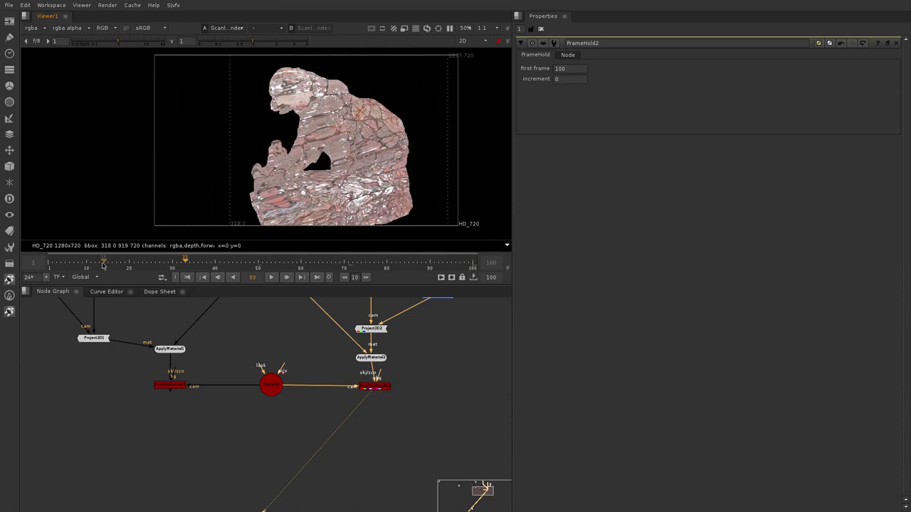
{"action": "left_click", "coordinate": [99, 265]}
Align the second ScanlineRender node directly under ApplyMaterial2.
{"action": "scroll", "coordinate": [298, 413], "scroll_direction": "down", "scroll_amount": 2}
{"action": "scroll", "coordinate": [326, 402], "scroll_direction": "up", "scroll_amount": 1}
{"action": "middle_click_drag", "start_coordinate": [382, 350], "coordinate": [351, 379]}
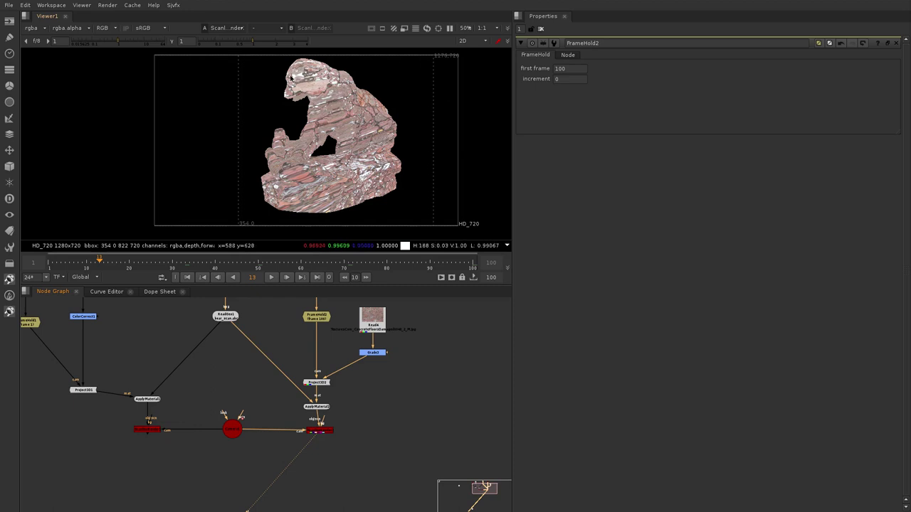
{"action": "left_click", "coordinate": [397, 436]}
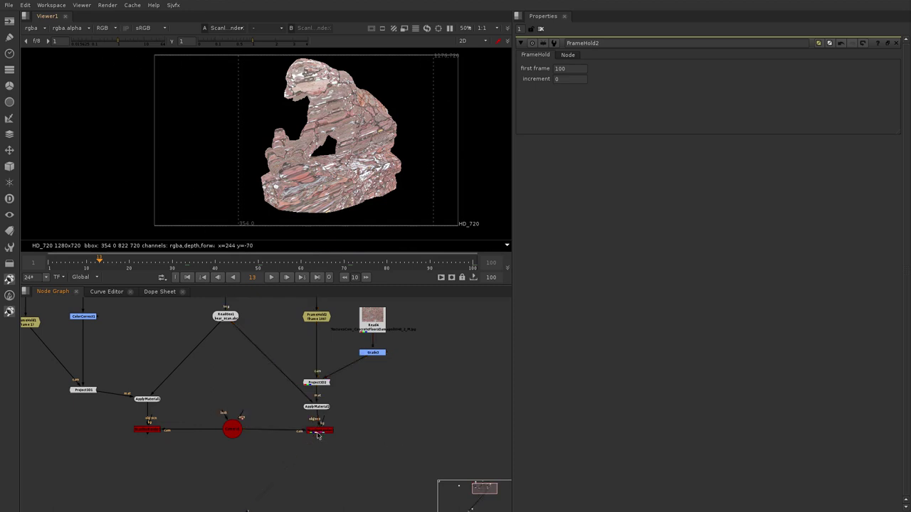
{"action": "left_click_drag", "start_coordinate": [317, 435], "coordinate": [313, 434]}
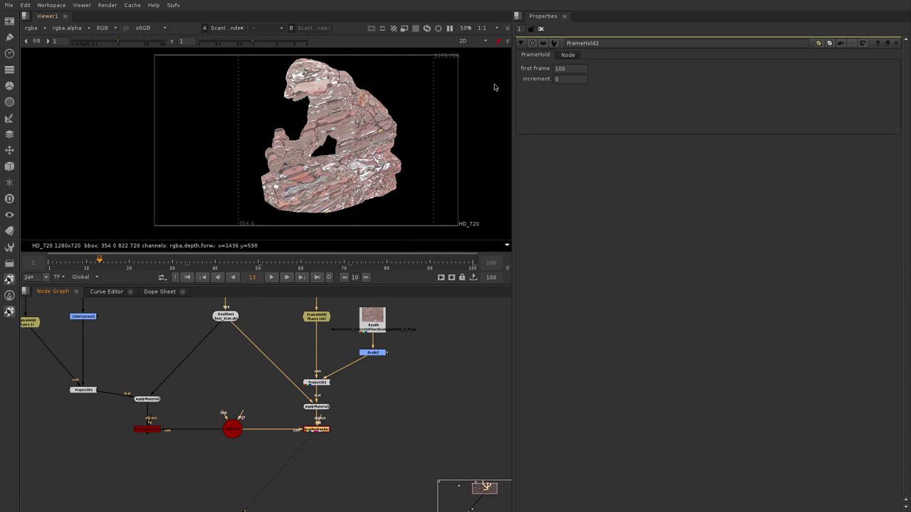
Return to the 3D view and examine the bear together with the projection and render cameras.
{"action": "key", "text": "Tab"}
{"action": "scroll", "coordinate": [376, 162], "scroll_direction": "down", "scroll_amount": 6}
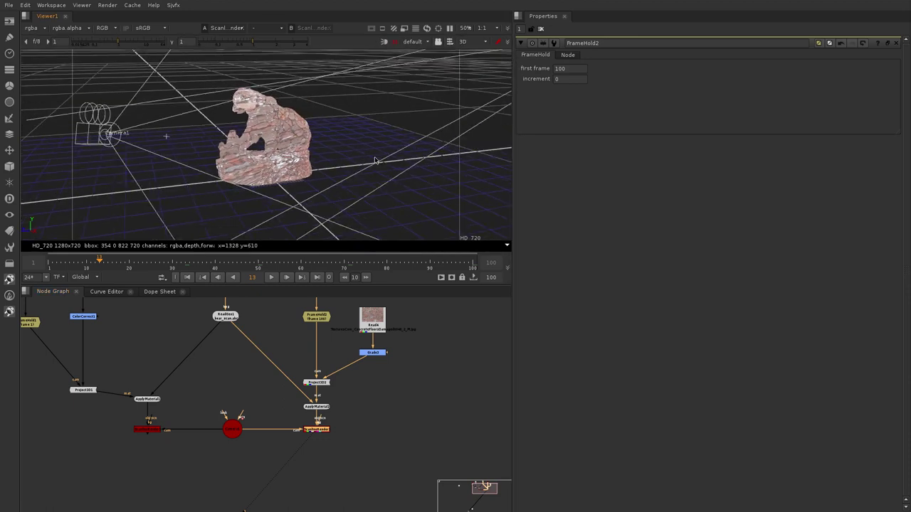
{"action": "left_click_drag", "start_coordinate": [376, 164], "coordinate": [386, 184], "text": "ctrl"}
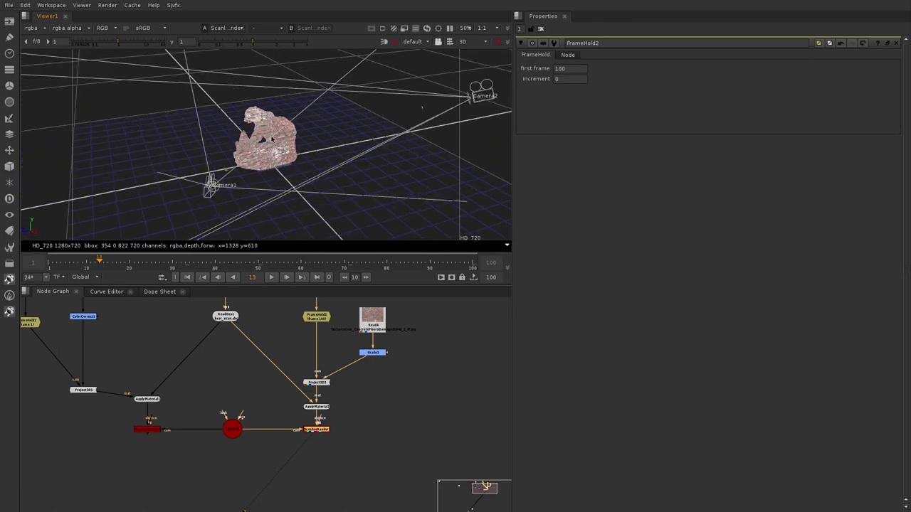
Examine the projected floor texture on the bear close up from several angles to judge where it stretches.
{"action": "scroll", "coordinate": [272, 134], "scroll_direction": "up", "scroll_amount": 5}
{"action": "left_click_drag", "start_coordinate": [273, 133], "coordinate": [367, 167], "text": "ctrl"}
{"action": "mouse_move", "coordinate": [220, 165]}
{"action": "left_mouse_down", "text": "ctrl"}
{"action": "mouse_move", "coordinate": [250, 153]}
{"action": "mouse_move", "coordinate": [226, 162]}
{"action": "left_mouse_up", "text": "ctrl"}
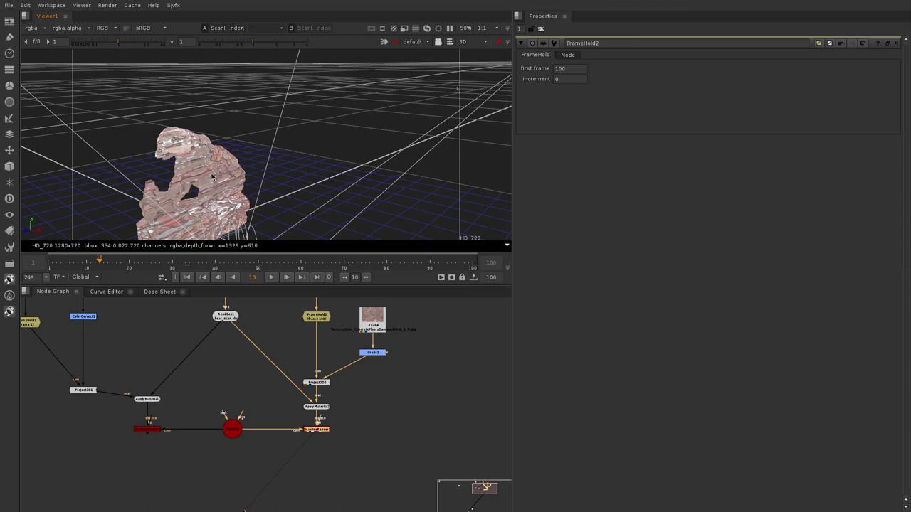
{"action": "left_click_drag", "start_coordinate": [212, 177], "coordinate": [190, 198], "text": "ctrl"}
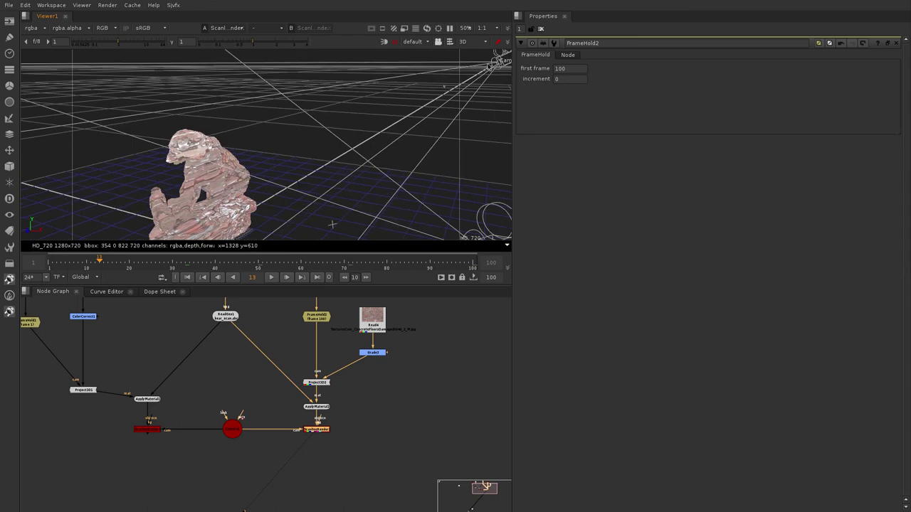
{"action": "left_click_drag", "start_coordinate": [220, 178], "coordinate": [197, 173], "text": "ctrl"}
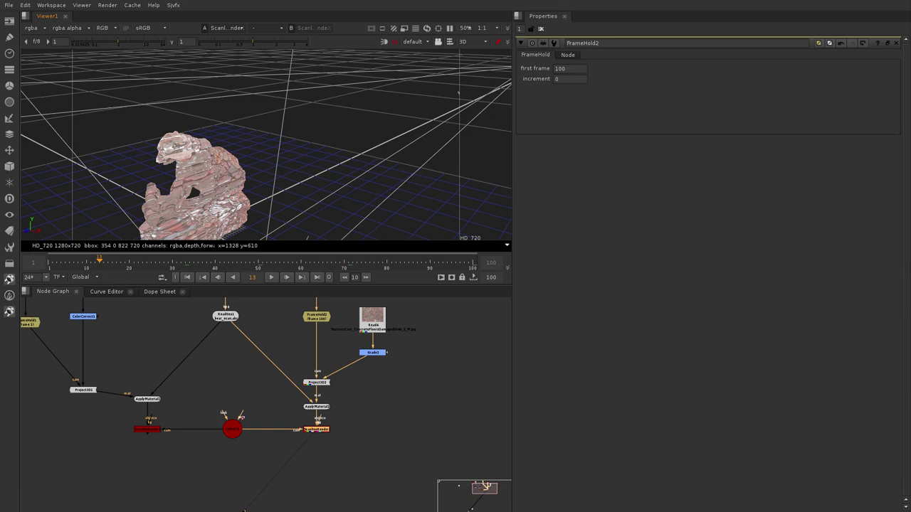
Switch to the Sketchpad browser window and draw a freehand circle on the blank canvas.
{"action": "mouse_move", "coordinate": [910, 327]}
{"action": "left_mouse_down", "text": "alt"}
{"action": "mouse_move", "coordinate": [500, 260]}
{"action": "mouse_move", "coordinate": [464, 286]}
{"action": "left_mouse_up", "text": "alt"}
{"action": "right_click_drag", "start_coordinate": [533, 355], "coordinate": [444, 283], "text": "alt"}
{"action": "left_click_drag", "start_coordinate": [449, 276], "coordinate": [476, 299], "text": "alt"}
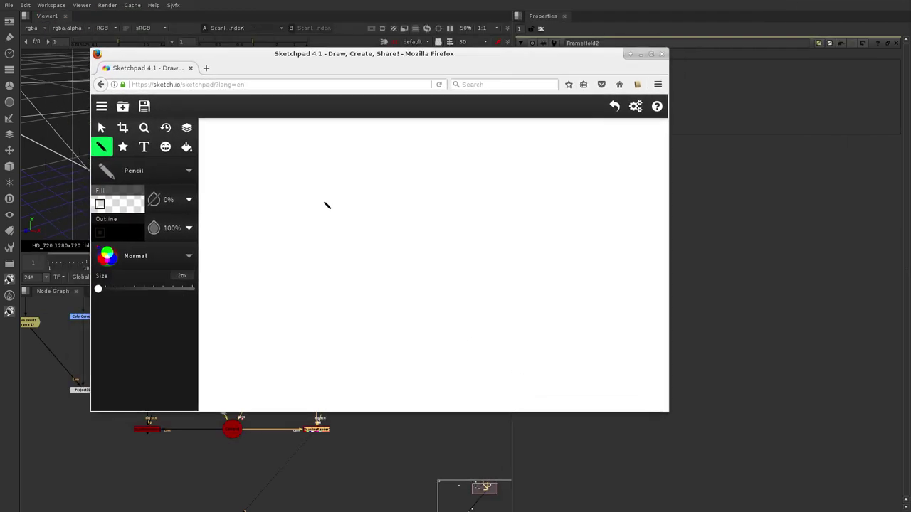
{"action": "mouse_move", "coordinate": [325, 202]}
{"action": "left_mouse_down"}
{"action": "mouse_move", "coordinate": [360, 204]}
{"action": "mouse_move", "coordinate": [352, 246]}
{"action": "mouse_move", "coordinate": [315, 217]}
{"action": "mouse_move", "coordinate": [324, 202]}
{"action": "left_mouse_up"}
{"action": "left_click_drag", "start_coordinate": [369, 224], "coordinate": [369, 225]}
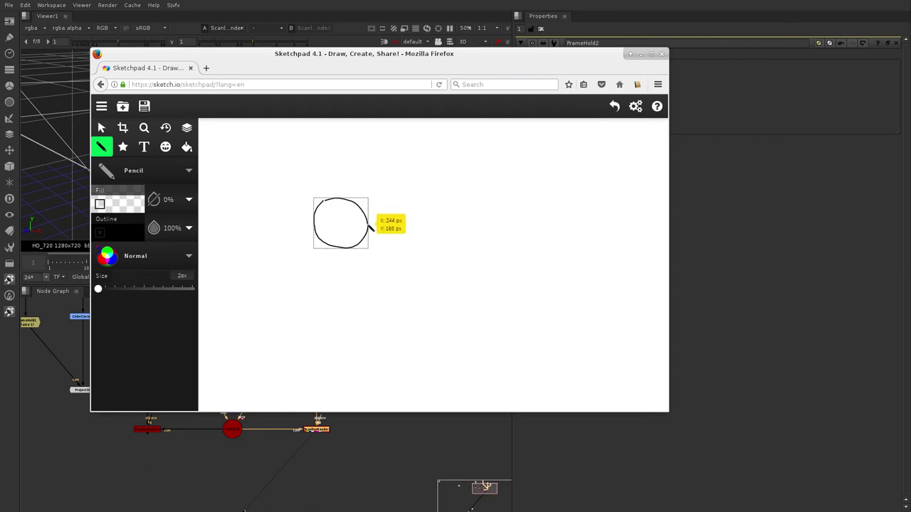
Draw two short outward arrows on the circle, one from its right side and one from its top.
{"action": "left_click", "coordinate": [371, 223]}
{"action": "left_click", "coordinate": [397, 246]}
{"action": "left_click", "coordinate": [381, 229]}
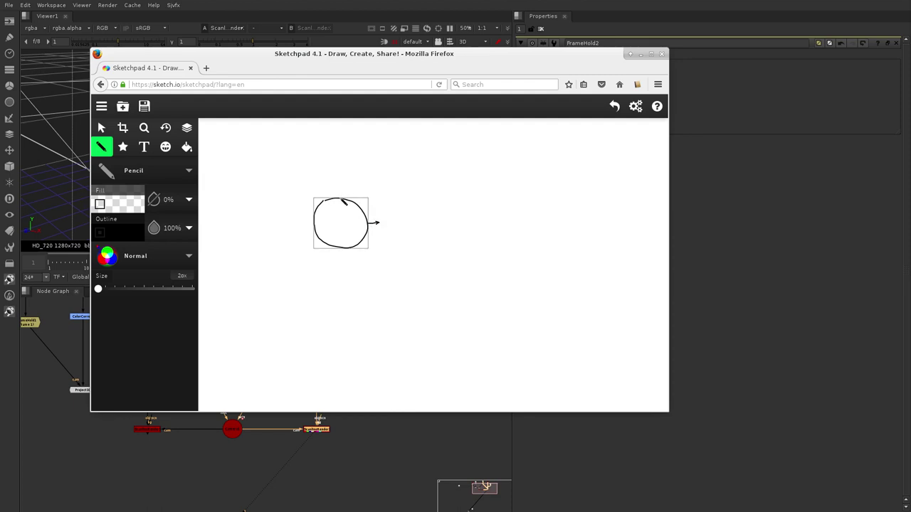
{"action": "left_click", "coordinate": [341, 197]}
{"action": "left_click", "coordinate": [339, 186]}
{"action": "left_click_drag", "start_coordinate": [339, 185], "coordinate": [341, 200]}
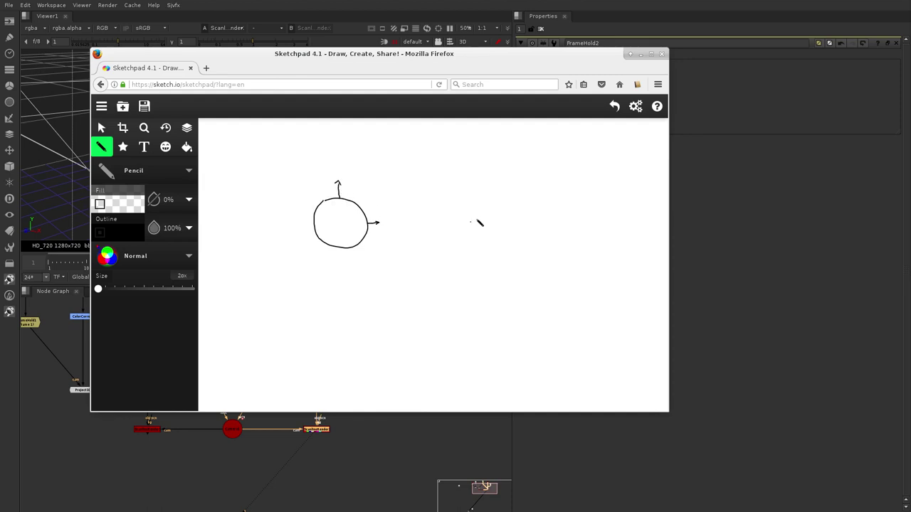
{"action": "left_click_drag", "start_coordinate": [490, 213], "coordinate": [356, 192]}
{"action": "left_click_drag", "start_coordinate": [490, 214], "coordinate": [363, 247]}
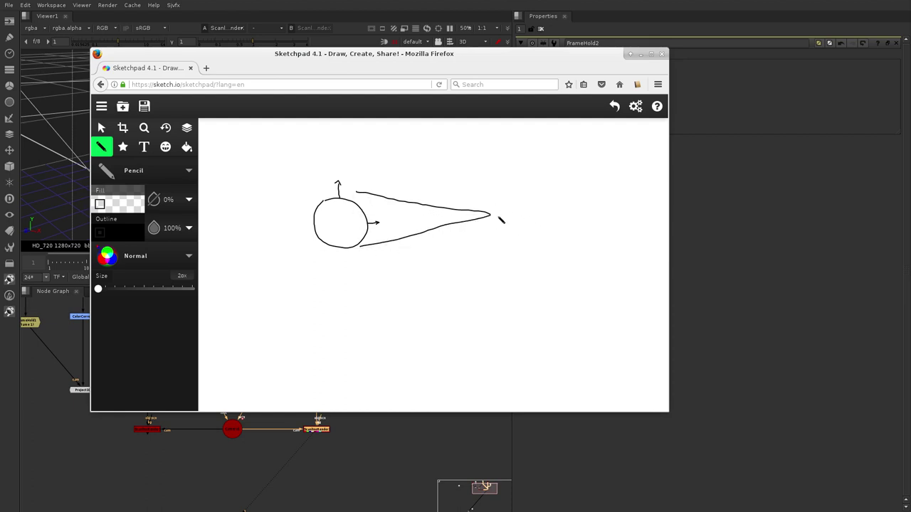
{"action": "key", "text": "ctrl+z"}
{"action": "key", "text": "ctrl+z"}
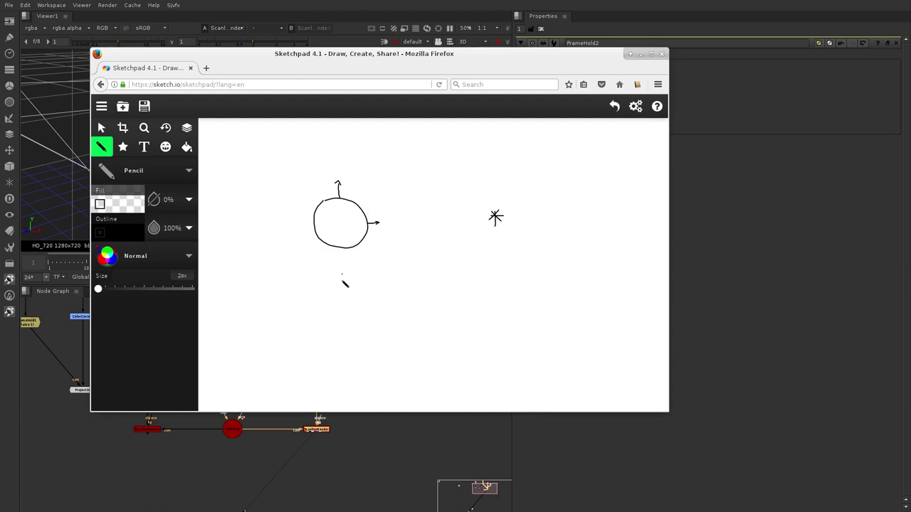
Draw an upward arrow to the circle's underside labelled "diffuse", write 1 beside the right arrow, and mark beside the top one.
{"action": "left_click_drag", "start_coordinate": [339, 281], "coordinate": [340, 248]}
{"action": "mouse_move", "coordinate": [329, 291]}
{"action": "left_mouse_down"}
{"action": "mouse_move", "coordinate": [329, 310]}
{"action": "mouse_move", "coordinate": [345, 306]}
{"action": "mouse_move", "coordinate": [348, 323]}
{"action": "mouse_move", "coordinate": [353, 306]}
{"action": "mouse_move", "coordinate": [369, 307]}
{"action": "left_mouse_up"}
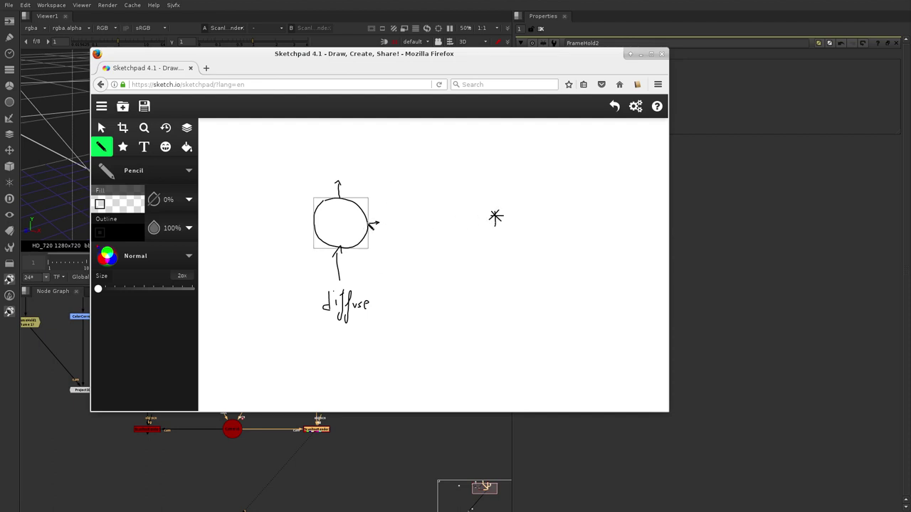
{"action": "mouse_move", "coordinate": [388, 235]}
{"action": "left_mouse_down"}
{"action": "mouse_move", "coordinate": [394, 228]}
{"action": "mouse_move", "coordinate": [396, 236]}
{"action": "left_mouse_up"}
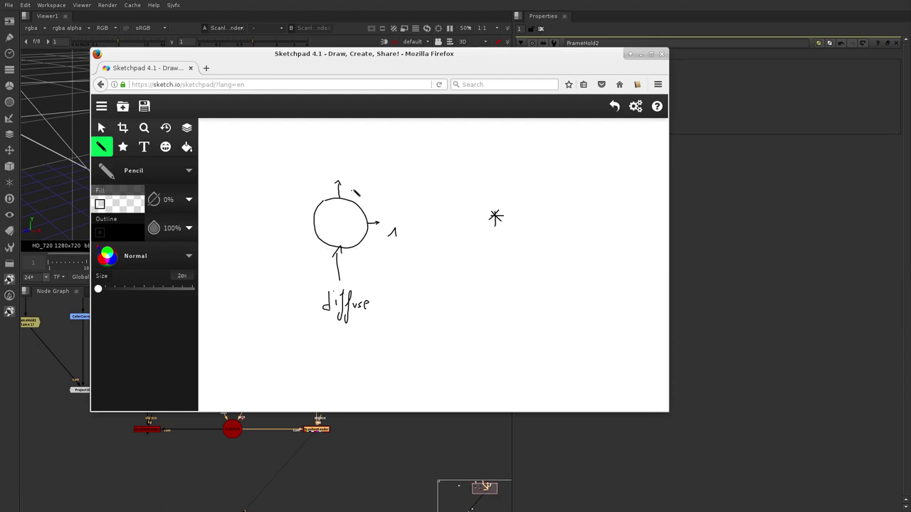
{"action": "left_click_drag", "start_coordinate": [351, 188], "coordinate": [354, 193]}
Return to Nuke, duplicate the bear's ReadGeo and its shader node into an empty graph area, and view the copied geometry.
{"action": "left_click", "coordinate": [398, 451]}
{"action": "scroll", "coordinate": [362, 381], "scroll_direction": "down", "scroll_amount": 3}
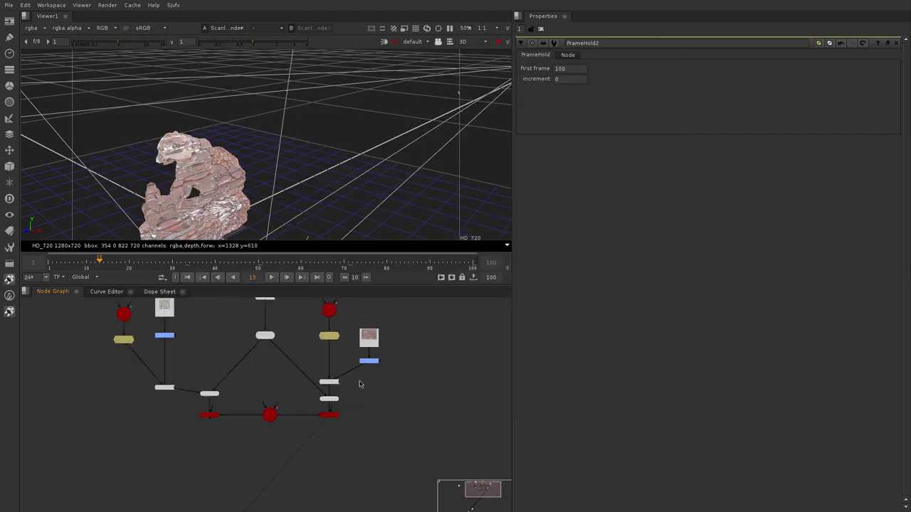
{"action": "middle_click_drag", "start_coordinate": [361, 382], "coordinate": [360, 429]}
{"action": "scroll", "coordinate": [299, 369], "scroll_direction": "up", "scroll_amount": 2}
{"action": "scroll", "coordinate": [303, 368], "scroll_direction": "down", "scroll_amount": 1}
{"action": "left_click_drag", "start_coordinate": [313, 338], "coordinate": [249, 405]}
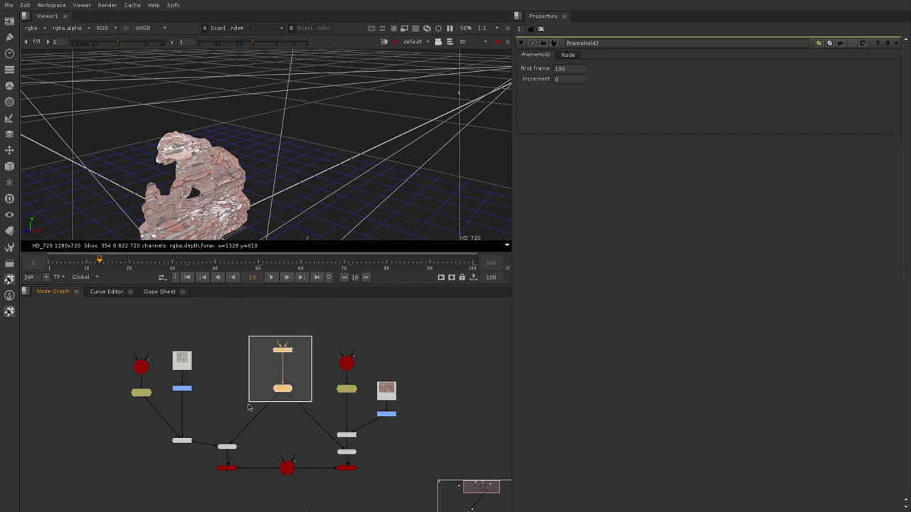
{"action": "middle_click_drag", "start_coordinate": [431, 374], "coordinate": [161, 361]}
{"action": "key", "text": "ctrl+v"}
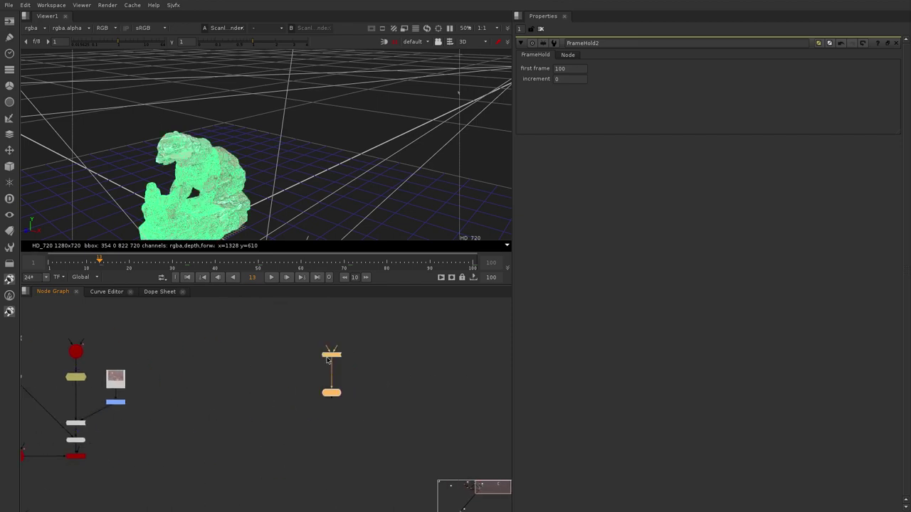
{"action": "left_click", "coordinate": [415, 408]}
{"action": "scroll", "coordinate": [327, 394], "scroll_direction": "up", "scroll_amount": 2}
{"action": "left_click", "coordinate": [342, 394]}
{"action": "key", "text": "1"}
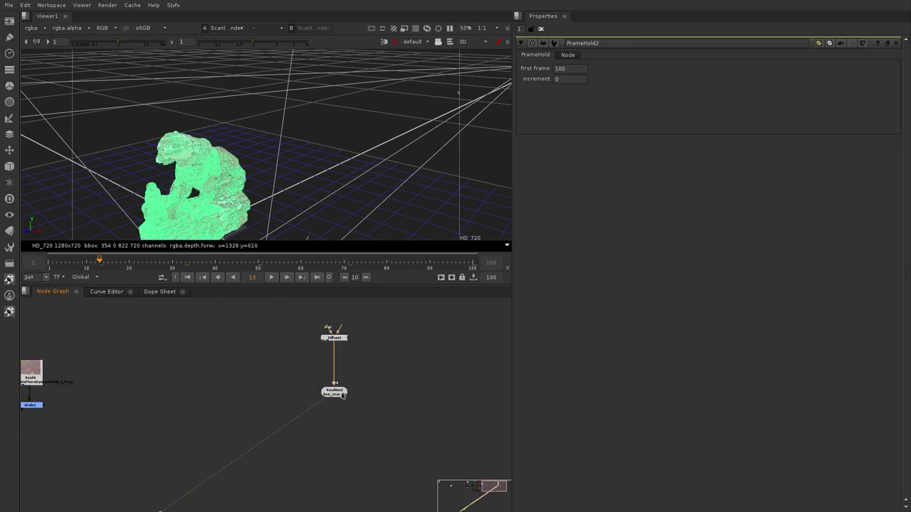
Duplicate the projection camera from the first texture setup and place it beside the copied bear geometry.
{"action": "scroll", "coordinate": [319, 141], "scroll_direction": "down", "scroll_amount": 1}
{"action": "scroll", "coordinate": [179, 391], "scroll_direction": "down", "scroll_amount": 2}
{"action": "middle_click_drag", "start_coordinate": [179, 390], "coordinate": [353, 352]}
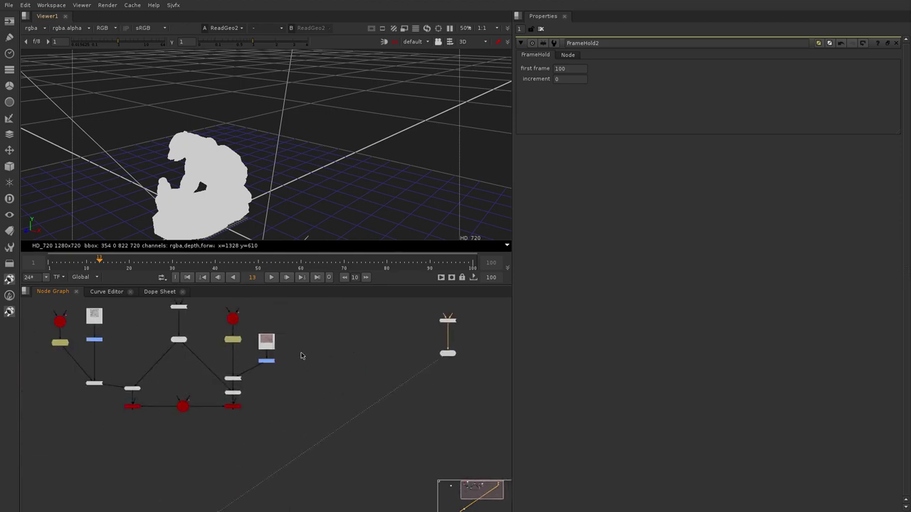
{"action": "middle_click_drag", "start_coordinate": [83, 326], "coordinate": [166, 364]}
{"action": "scroll", "coordinate": [166, 363], "scroll_direction": "up", "scroll_amount": 2}
{"action": "scroll", "coordinate": [167, 363], "scroll_direction": "down", "scroll_amount": 2}
{"action": "left_click", "coordinate": [143, 360]}
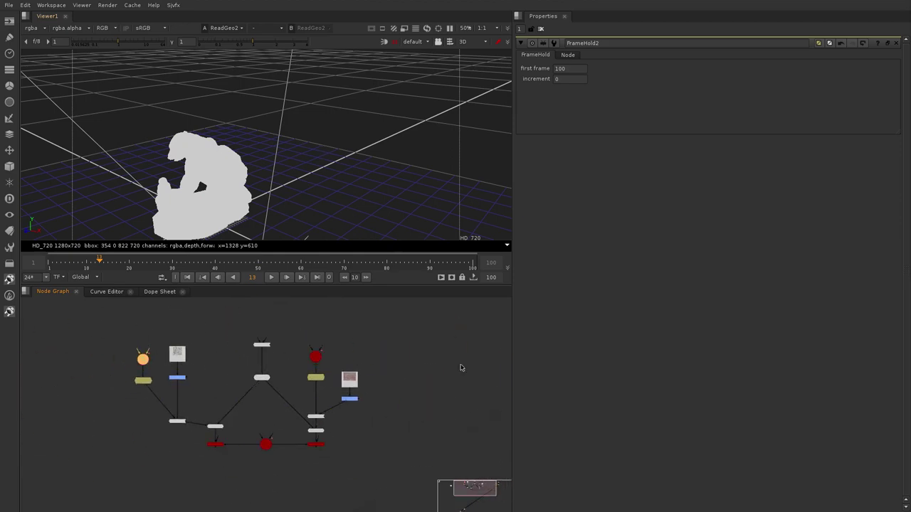
{"action": "middle_click_drag", "start_coordinate": [460, 368], "coordinate": [301, 355]}
{"action": "scroll", "coordinate": [305, 354], "scroll_direction": "up", "scroll_amount": 2}
{"action": "left_click", "coordinate": [223, 345]}
{"action": "key", "text": "ctrl+v"}
{"action": "middle_click_drag", "start_coordinate": [227, 369], "coordinate": [310, 352]}
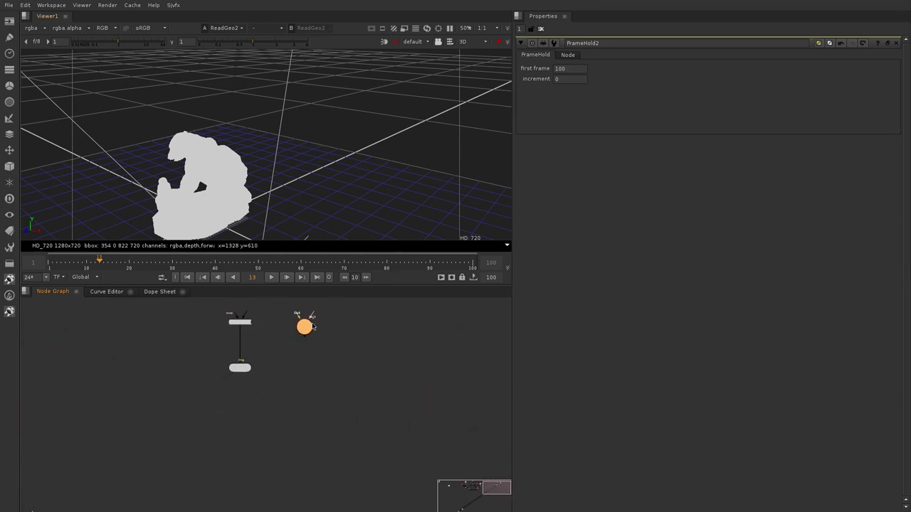
{"action": "left_click_drag", "start_coordinate": [313, 326], "coordinate": [326, 338]}
Show the copied camera in the 3D viewer with its properties open and go to frame 50.
{"action": "key", "text": "1"}
{"action": "double_click", "coordinate": [322, 339]}
{"action": "scroll", "coordinate": [321, 167], "scroll_direction": "down", "scroll_amount": 4}
{"action": "left_click_drag", "start_coordinate": [321, 166], "coordinate": [205, 269], "text": "ctrl"}
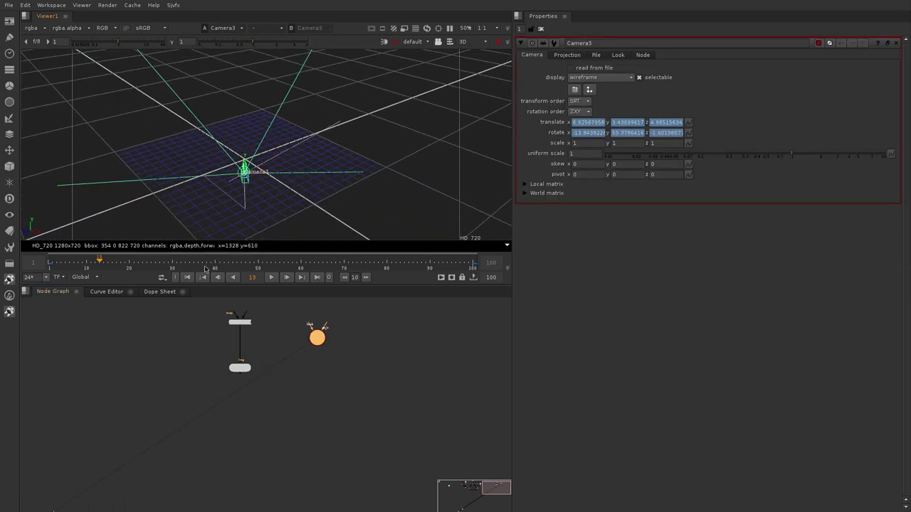
{"action": "left_click", "coordinate": [257, 264]}
{"action": "scroll", "coordinate": [306, 346], "scroll_direction": "up", "scroll_amount": 2}
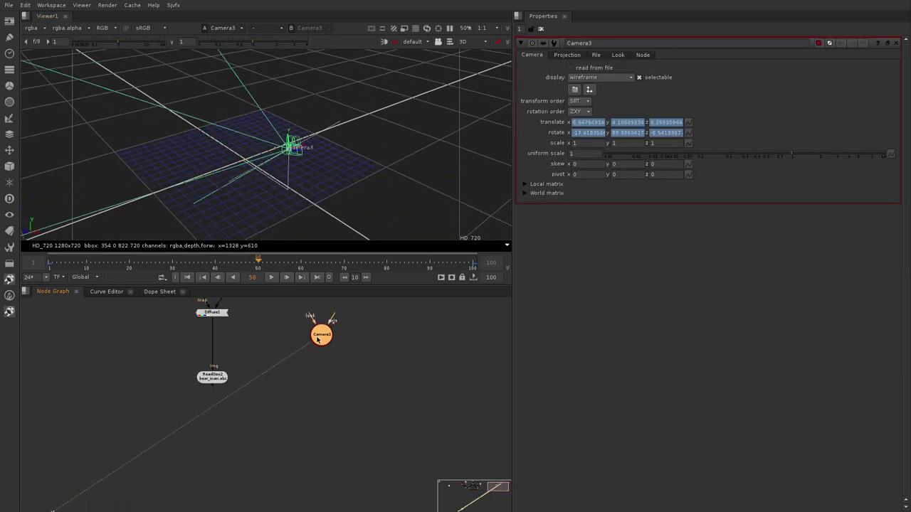
Add a FrameHold node below the copied camera.
{"action": "key", "text": "Tab"}
{"action": "type", "text": "fra"}
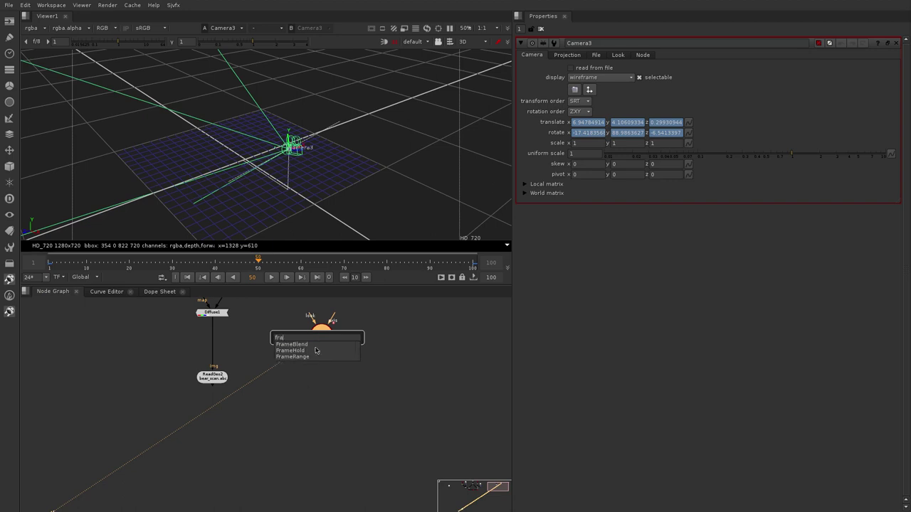
{"action": "left_click", "coordinate": [302, 350]}
{"action": "middle_click_drag", "start_coordinate": [287, 377], "coordinate": [334, 376]}
Add a point Light node near the copied ReadGeo, between it and the held camera.
{"action": "left_click", "coordinate": [295, 425]}
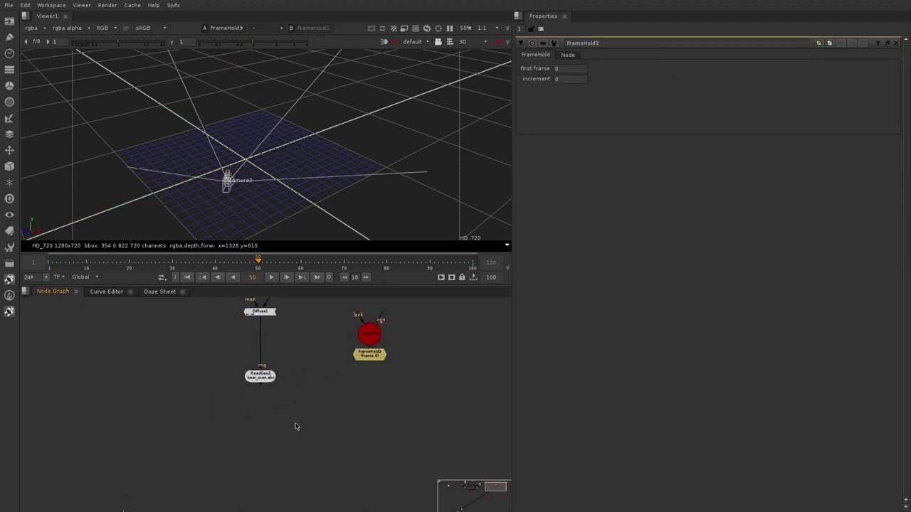
{"action": "key", "text": "Tab"}
{"action": "type", "text": "li"}
{"action": "left_click", "coordinate": [281, 436]}
{"action": "left_click_drag", "start_coordinate": [292, 428], "coordinate": [309, 421]}
{"action": "left_click_drag", "start_coordinate": [299, 181], "coordinate": [304, 234], "text": "ctrl"}
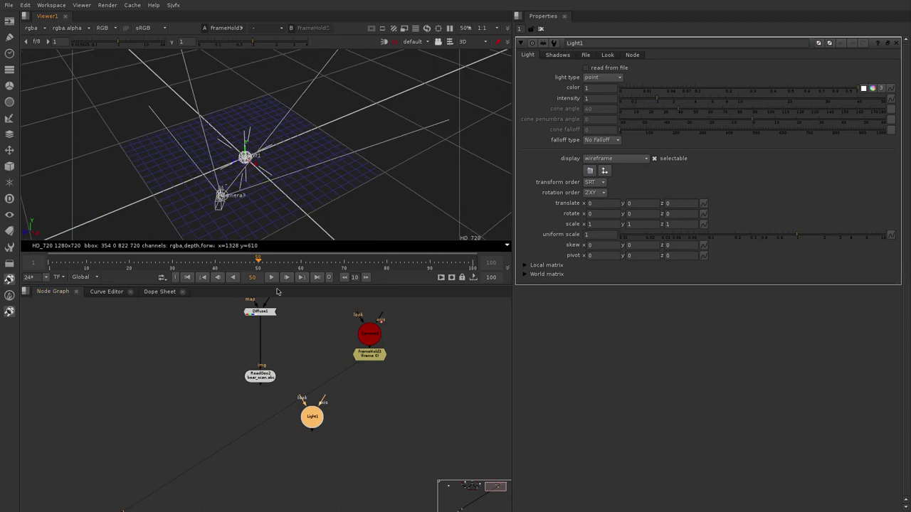
Set the first frame of the copied camera's FrameHold to 50.
{"action": "left_click", "coordinate": [383, 353]}
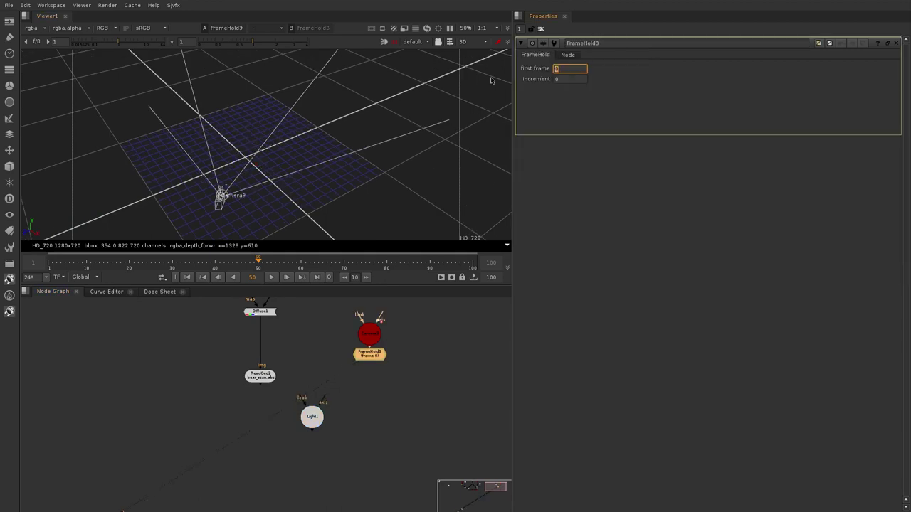
{"action": "type", "text": "50"}
{"action": "key", "text": "Return"}
Move the light to the held camera's position, at about x 6.8, y 4, z 0.
{"action": "double_click", "coordinate": [306, 423]}
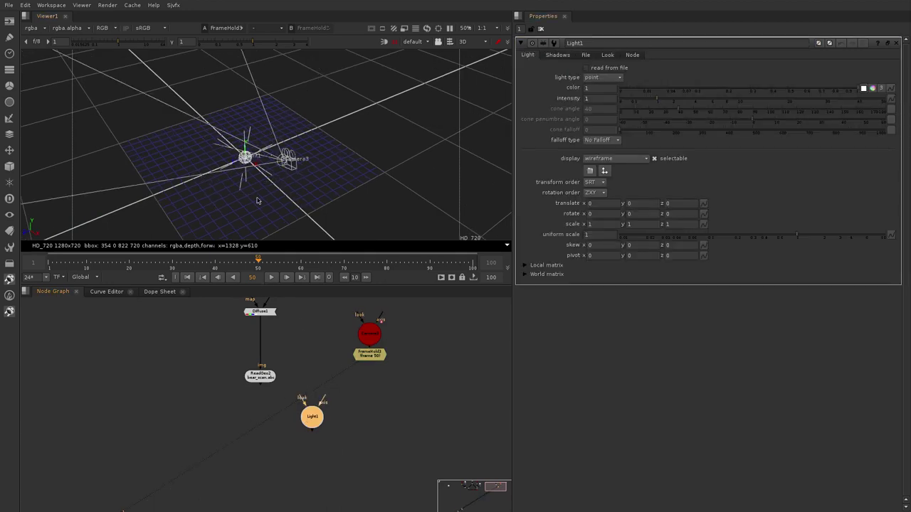
{"action": "left_click_drag", "start_coordinate": [258, 199], "coordinate": [379, 121], "text": "ctrl"}
{"action": "left_click_drag", "start_coordinate": [267, 164], "coordinate": [293, 363]}
Add a Scene node below the copied bear geometry.
{"action": "scroll", "coordinate": [288, 388], "scroll_direction": "down", "scroll_amount": 2}
{"action": "middle_click_drag", "start_coordinate": [269, 339], "coordinate": [286, 394]}
{"action": "scroll", "coordinate": [286, 394], "scroll_direction": "up", "scroll_amount": 4}
{"action": "left_click", "coordinate": [285, 394]}
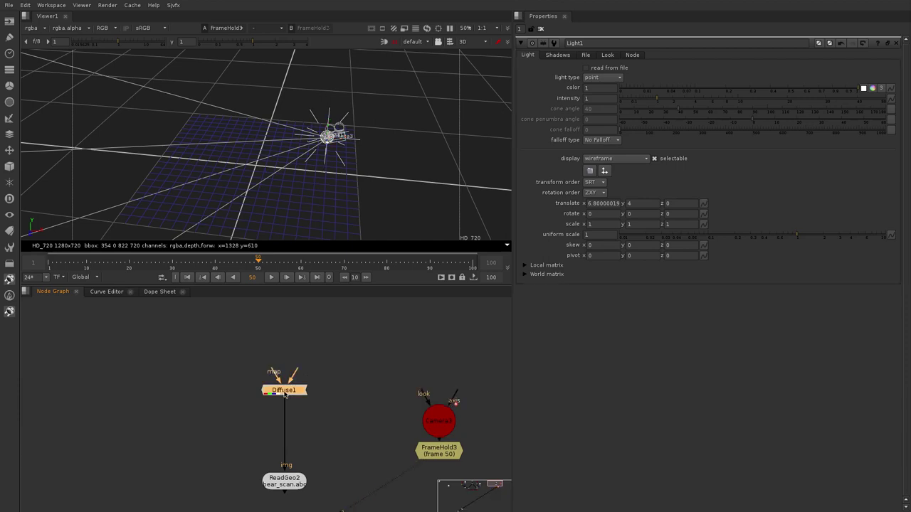
{"action": "middle_click_drag", "start_coordinate": [296, 456], "coordinate": [361, 336]}
{"action": "key", "text": "Tab"}
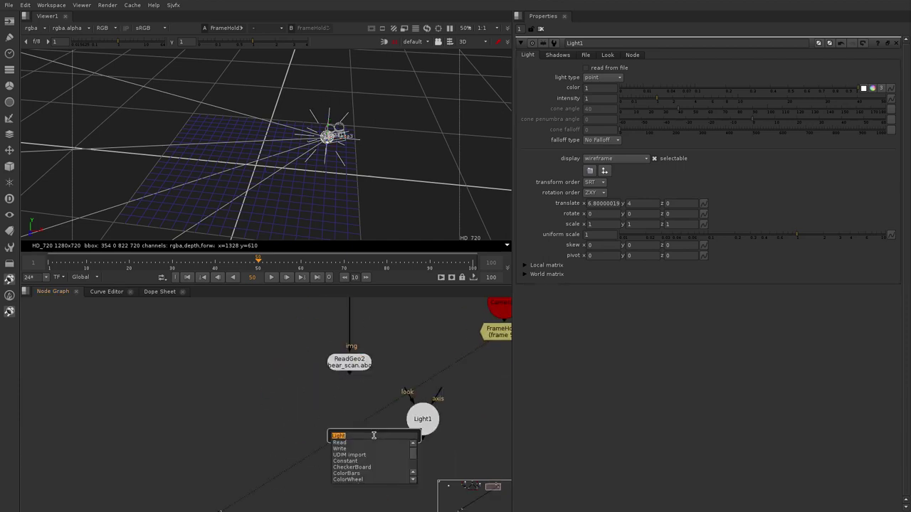
{"action": "type", "text": "sce"}
{"action": "left_click", "coordinate": [352, 444]}
Connect the copied ReadGeo and the Light to the Scene node and align it under the ReadGeo.
{"action": "left_click_drag", "start_coordinate": [360, 459], "coordinate": [353, 470]}
{"action": "left_click_drag", "start_coordinate": [345, 430], "coordinate": [361, 367]}
{"action": "left_click_drag", "start_coordinate": [343, 462], "coordinate": [426, 422]}
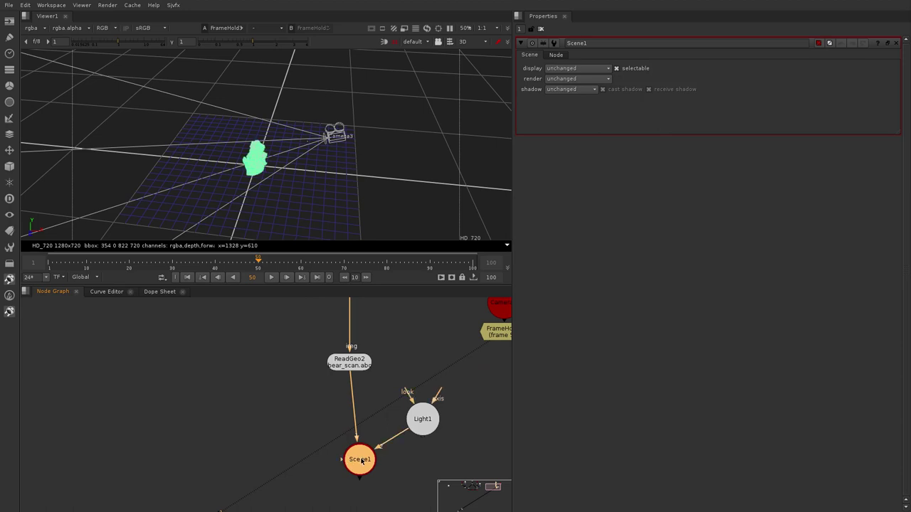
{"action": "left_click_drag", "start_coordinate": [359, 460], "coordinate": [350, 456]}
{"action": "middle_click_drag", "start_coordinate": [338, 461], "coordinate": [350, 458]}
{"action": "scroll", "coordinate": [363, 448], "scroll_direction": "down", "scroll_amount": 1}
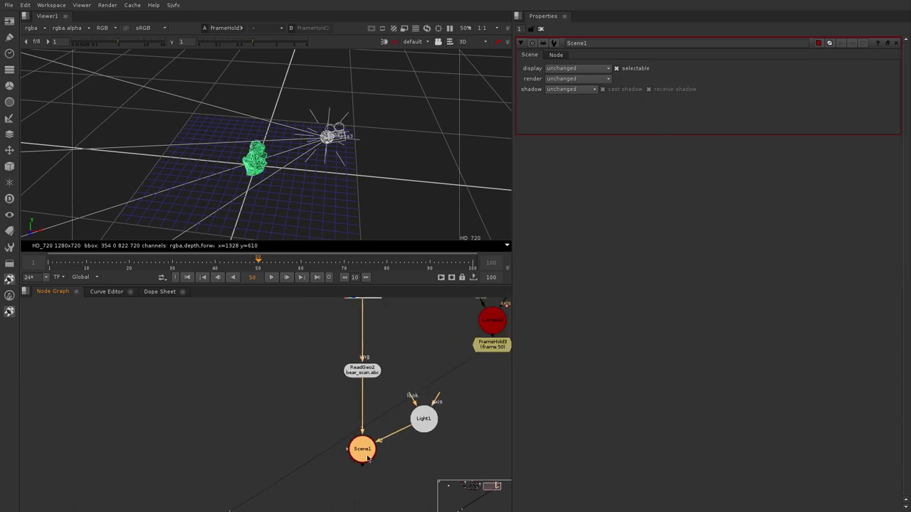
Add a ScanlineRender node fed by the Scene and the held camera, place it below the Scene, and show its output in 2D.
{"action": "left_click_drag", "start_coordinate": [367, 456], "coordinate": [491, 345]}
{"action": "key", "text": "Tab"}
{"action": "type", "text": "sca"}
{"action": "key", "text": "Return"}
{"action": "scroll", "coordinate": [407, 389], "scroll_direction": "down", "scroll_amount": 2}
{"action": "left_click_drag", "start_coordinate": [389, 467], "coordinate": [378, 461]}
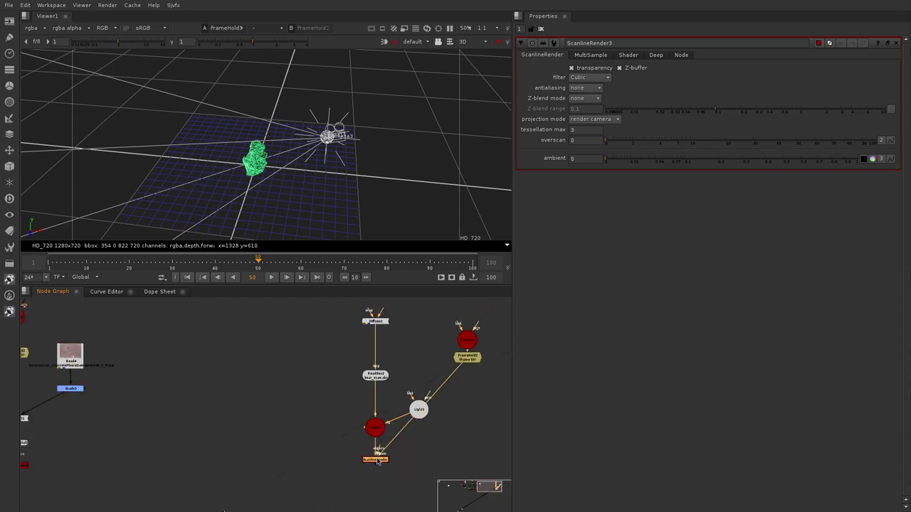
{"action": "key", "text": "1"}
{"action": "key", "text": "Tab"}
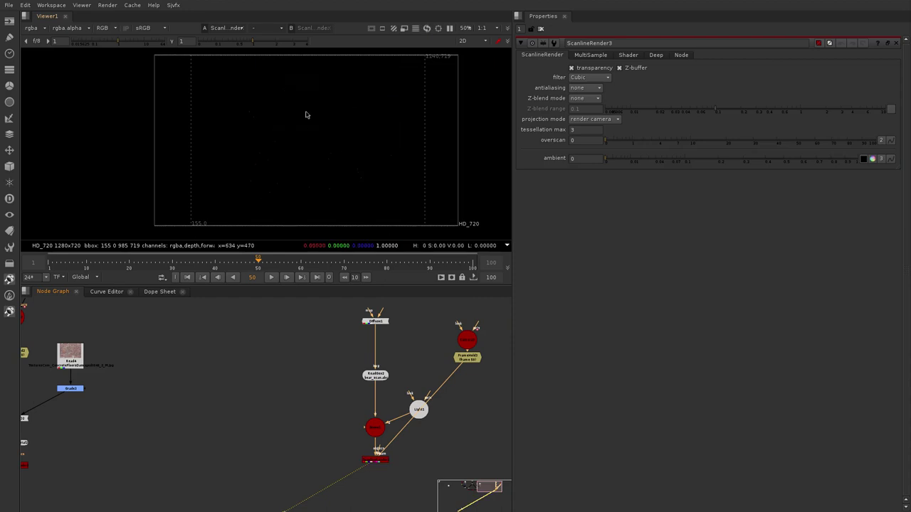
Move the Light node slightly higher in the graph and open its properties.
{"action": "middle_click_drag", "start_coordinate": [307, 403], "coordinate": [257, 417]}
{"action": "scroll", "coordinate": [354, 435], "scroll_direction": "up", "scroll_amount": 2}
{"action": "left_click_drag", "start_coordinate": [372, 423], "coordinate": [367, 399]}
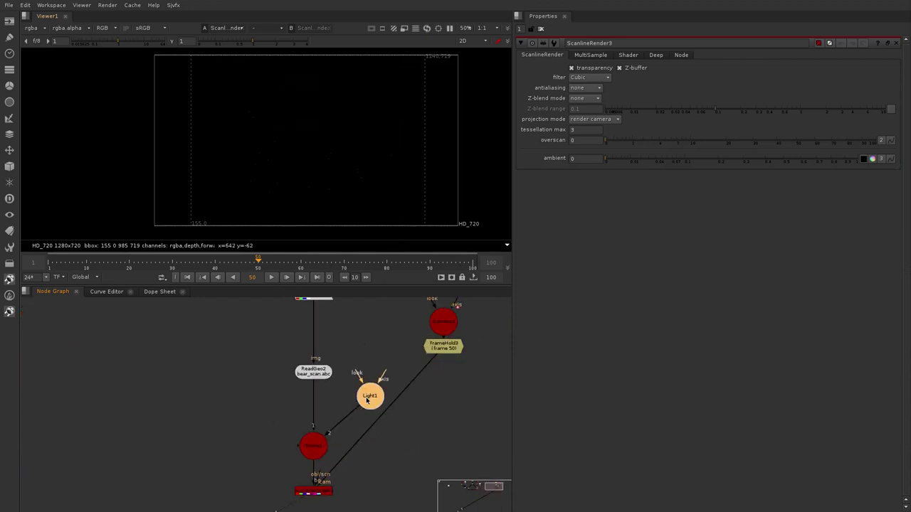
{"action": "double_click", "coordinate": [367, 399]}
{"action": "middle_click_drag", "start_coordinate": [368, 338], "coordinate": [391, 380]}
Move the copied ReadGeo closer to its shader node and insert a Normals node directly below it.
{"action": "left_click", "coordinate": [333, 420]}
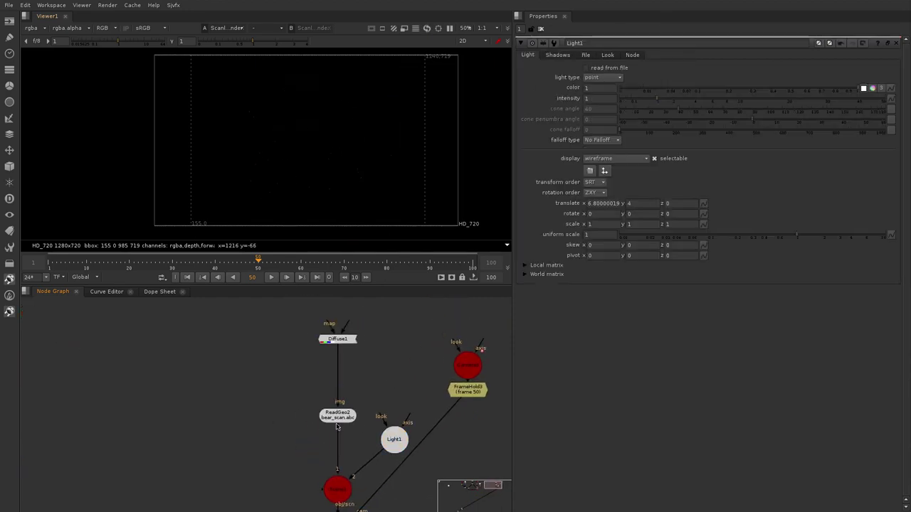
{"action": "left_click", "coordinate": [336, 404], "text": "ctrl"}
{"action": "left_click_drag", "start_coordinate": [336, 404], "coordinate": [334, 381]}
{"action": "key", "text": "Tab"}
{"action": "type", "text": "nor"}
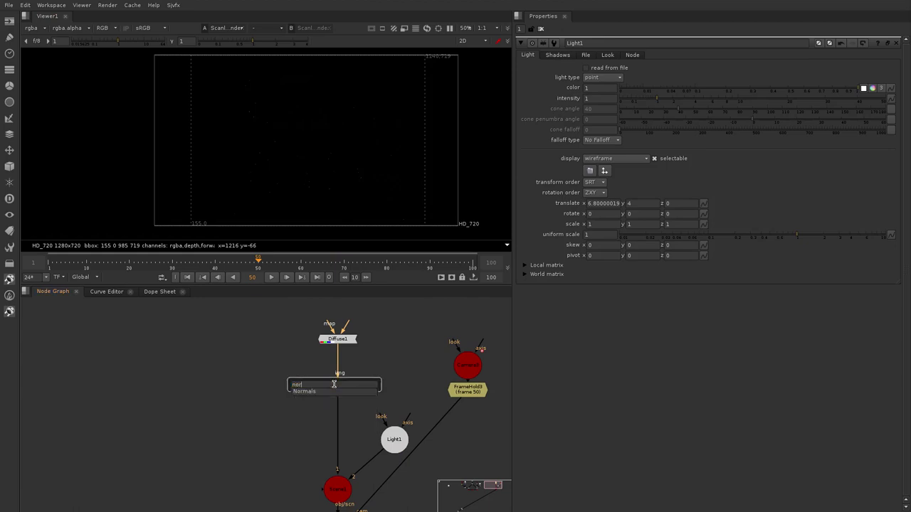
{"action": "key", "text": "Return"}
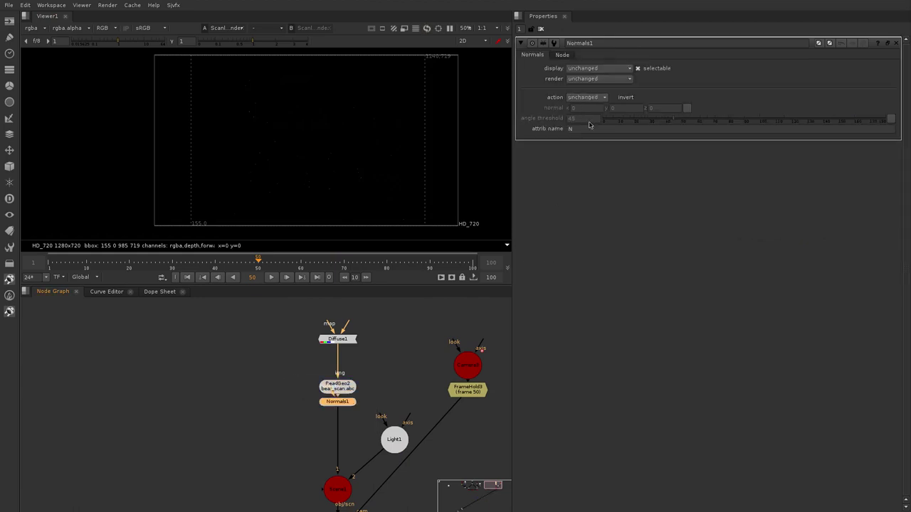
Set the Normals node's action to build.
{"action": "scroll", "coordinate": [329, 411], "scroll_direction": "up", "scroll_amount": 2}
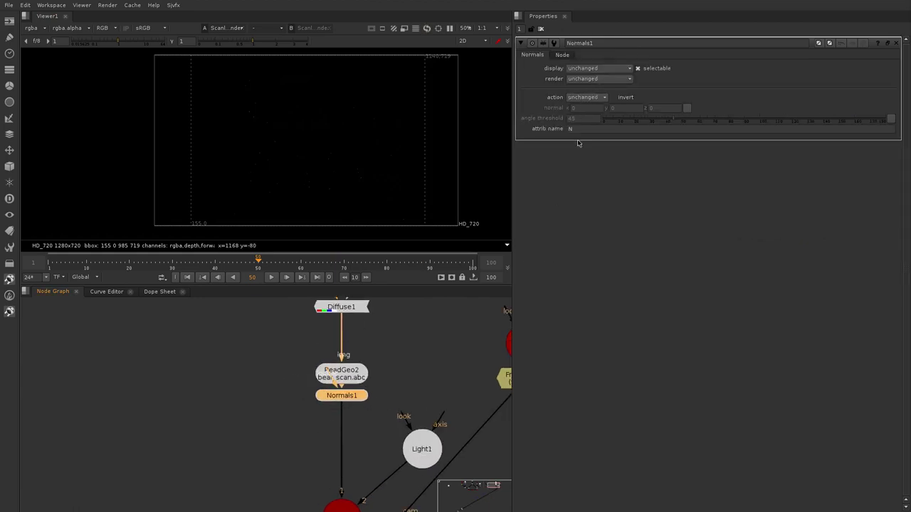
{"action": "left_click", "coordinate": [584, 97]}
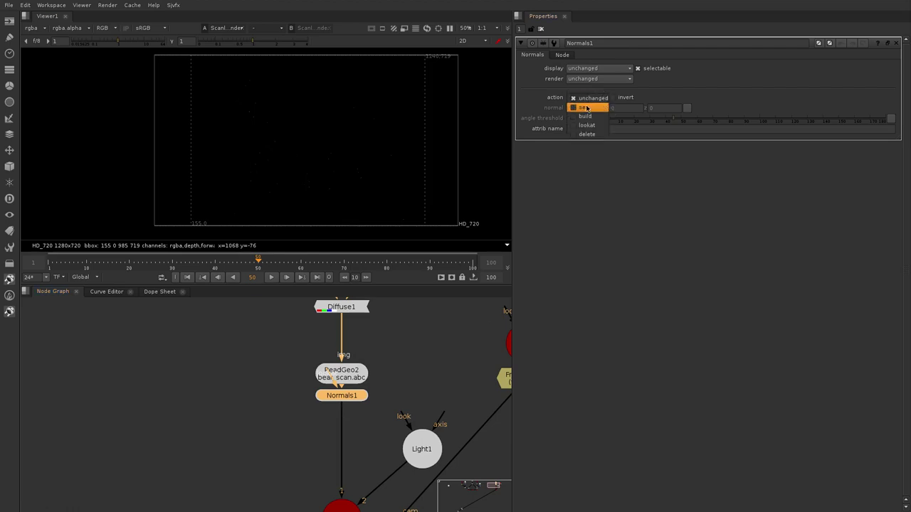
{"action": "left_click", "coordinate": [584, 117]}
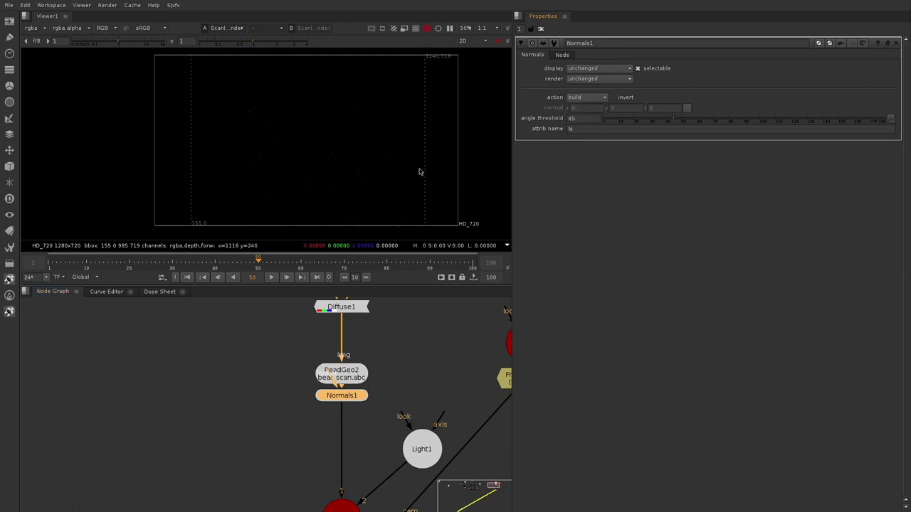
{"action": "scroll", "coordinate": [439, 165], "scroll_direction": "down", "scroll_amount": 1}
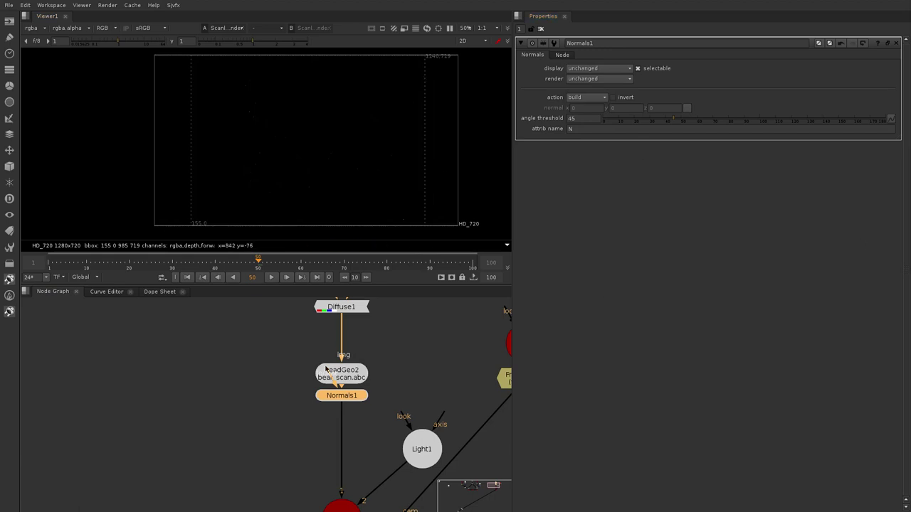
Move the Normals node further below the copied ReadGeo and frame its geometry in the 3D view.
{"action": "left_click_drag", "start_coordinate": [344, 400], "coordinate": [344, 436]}
{"action": "key", "text": "1"}
{"action": "left_click", "coordinate": [413, 365]}
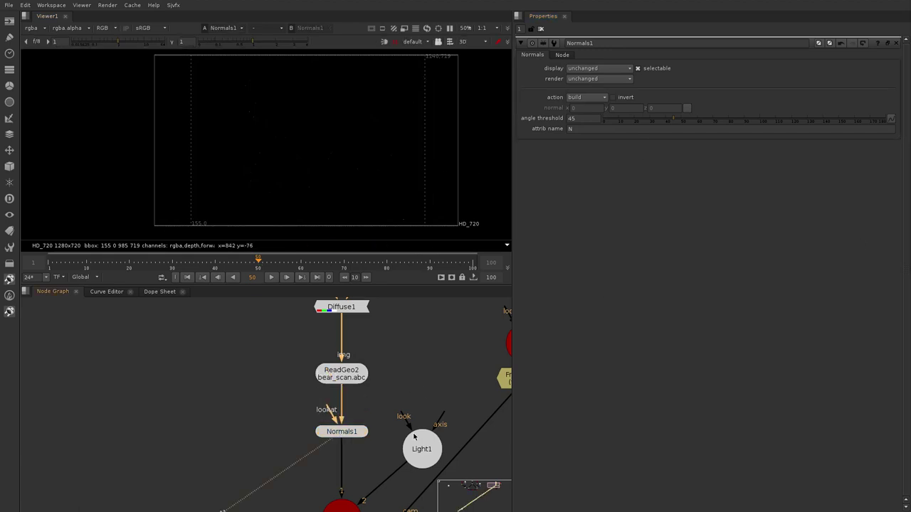
{"action": "middle_click_drag", "start_coordinate": [401, 403], "coordinate": [400, 391]}
{"action": "left_click", "coordinate": [268, 177]}
{"action": "key", "text": "f"}
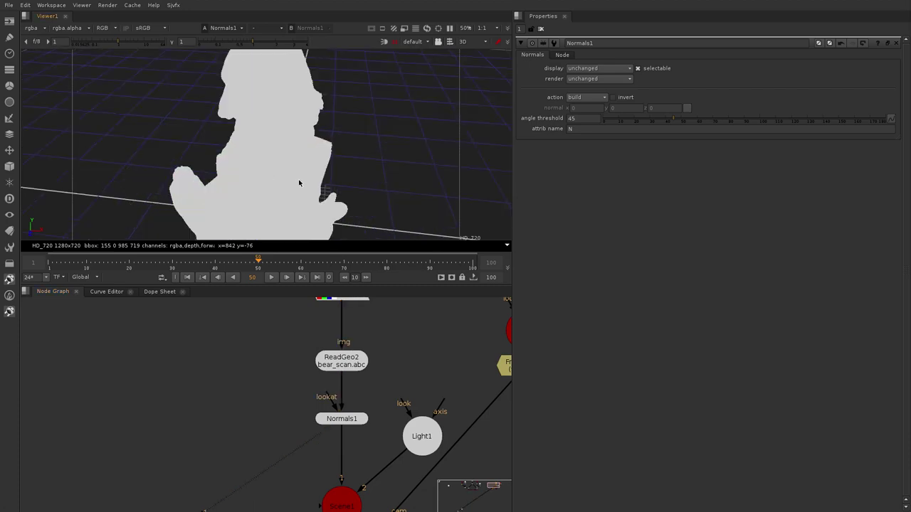
Turn off the headlamp in the viewer's 3D settings.
{"action": "left_click_drag", "start_coordinate": [299, 182], "coordinate": [368, 172], "text": "ctrl"}
{"action": "key", "text": "s"}
{"action": "left_click", "coordinate": [682, 79]}
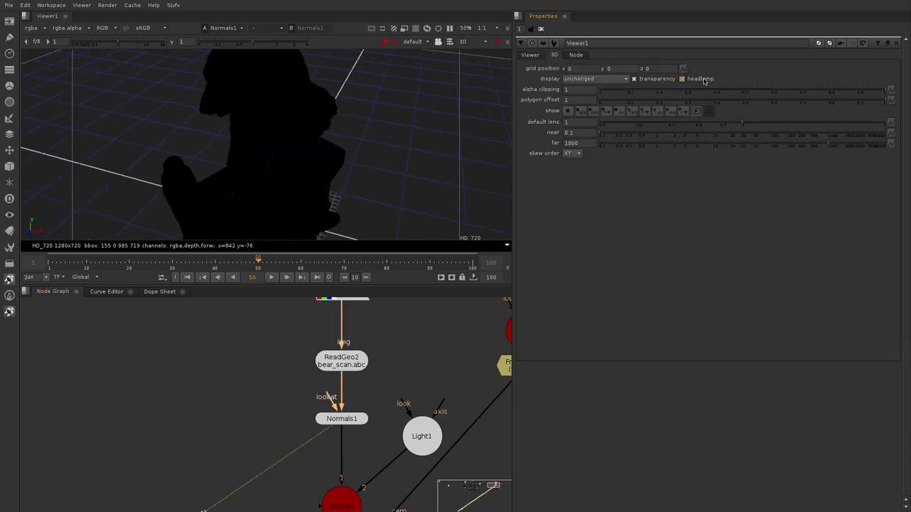
Open the Light's properties and examine from several angles how it illuminates the bear and where it stands.
{"action": "scroll", "coordinate": [344, 364], "scroll_direction": "down", "scroll_amount": 3}
{"action": "scroll", "coordinate": [375, 431], "scroll_direction": "up", "scroll_amount": 2}
{"action": "double_click", "coordinate": [398, 402]}
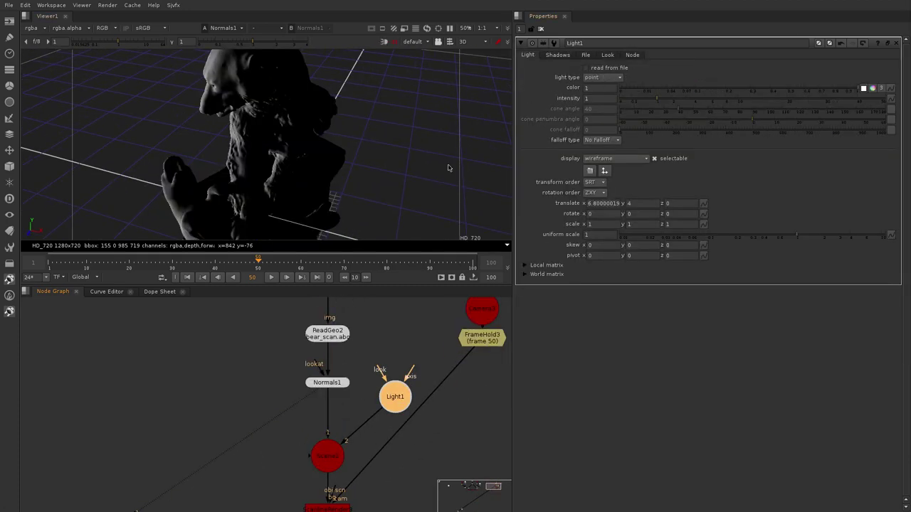
{"action": "left_click_drag", "start_coordinate": [348, 148], "coordinate": [420, 144], "text": "ctrl"}
{"action": "scroll", "coordinate": [322, 176], "scroll_direction": "down", "scroll_amount": 8}
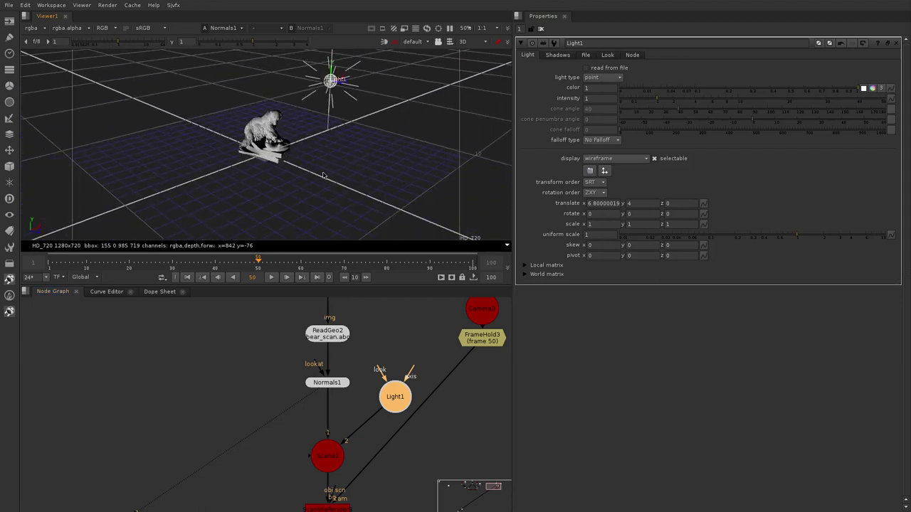
{"action": "left_click_drag", "start_coordinate": [323, 176], "coordinate": [313, 177], "text": "ctrl"}
{"action": "scroll", "coordinate": [410, 435], "scroll_direction": "down", "scroll_amount": 3}
{"action": "scroll", "coordinate": [375, 487], "scroll_direction": "up", "scroll_amount": 3}
Check the ScanlineRender output in 2D and return to the 3D view.
{"action": "mouse_move", "coordinate": [368, 479]}
{"action": "left_mouse_down"}
{"action": "mouse_move", "coordinate": [377, 483]}
{"action": "mouse_move", "coordinate": [363, 482]}
{"action": "left_mouse_up"}
{"action": "key", "text": "1"}
{"action": "key", "text": "Tab"}
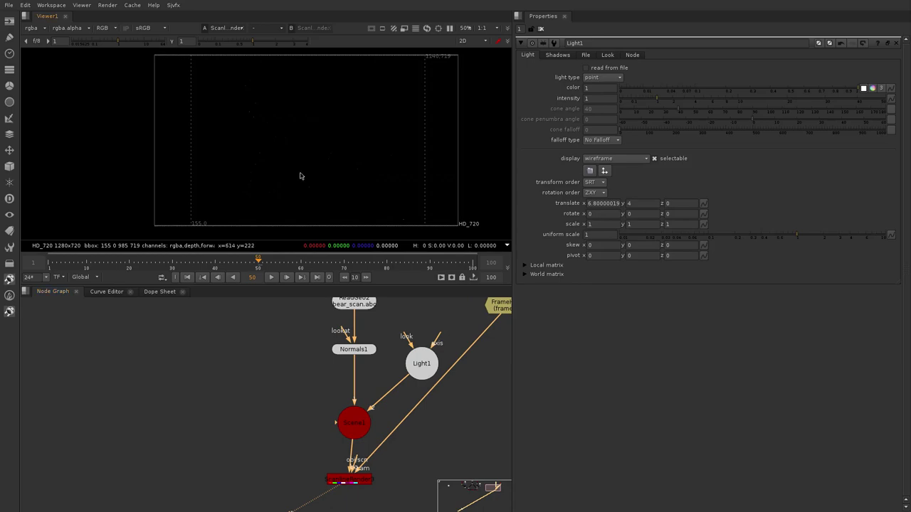
{"action": "key", "text": "Tab"}
Move the Light in 3D space to about x 5.84, y 3.98, close to the held render camera.
{"action": "scroll", "coordinate": [301, 175], "scroll_direction": "down", "scroll_amount": 3}
{"action": "left_click_drag", "start_coordinate": [300, 176], "coordinate": [250, 195], "text": "ctrl"}
{"action": "scroll", "coordinate": [345, 138], "scroll_direction": "up", "scroll_amount": 3}
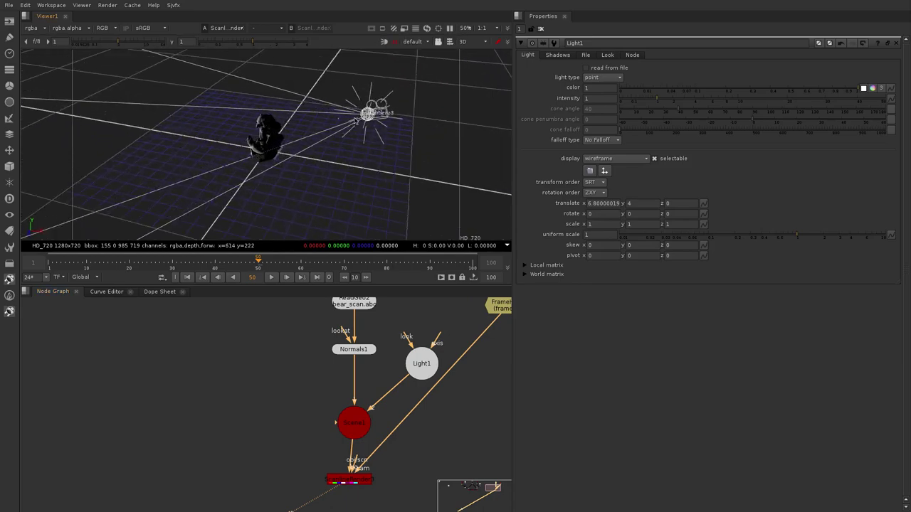
{"action": "left_click", "coordinate": [421, 366]}
{"action": "mouse_move", "coordinate": [365, 100]}
{"action": "left_mouse_down", "text": "ctrl"}
{"action": "mouse_move", "coordinate": [384, 109]}
{"action": "mouse_move", "coordinate": [354, 101]}
{"action": "left_mouse_up", "text": "ctrl"}
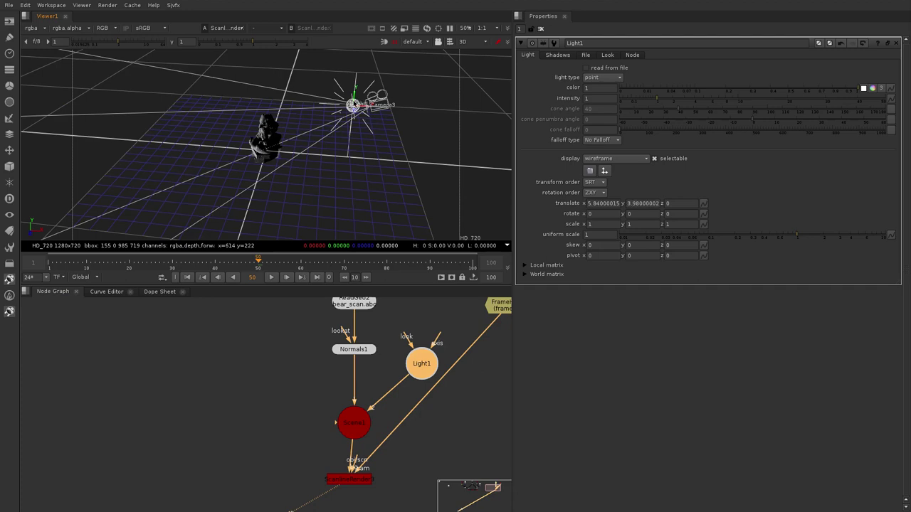
Enable invert on the Normals node and show the ScanlineRender output in 2D.
{"action": "double_click", "coordinate": [362, 348]}
{"action": "middle_click_drag", "start_coordinate": [363, 348], "coordinate": [356, 366]}
{"action": "scroll", "coordinate": [278, 120], "scroll_direction": "up", "scroll_amount": 2}
{"action": "left_click", "coordinate": [613, 98]}
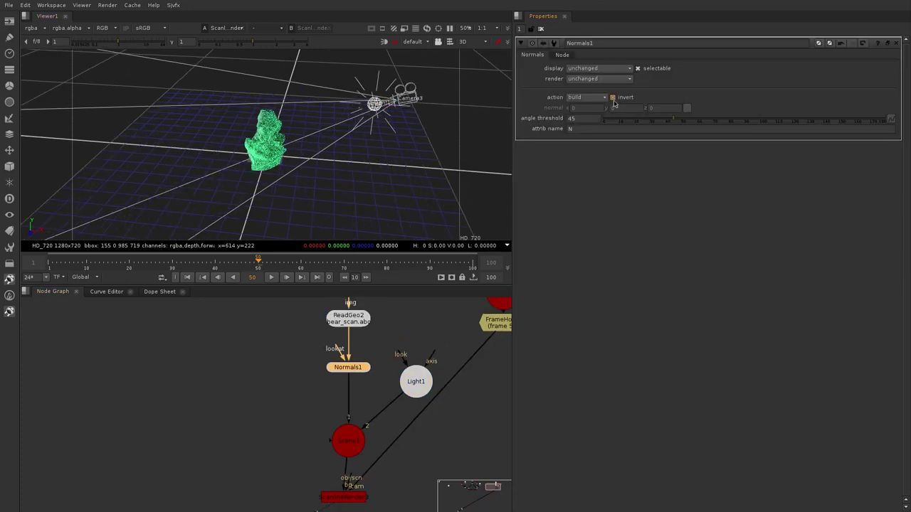
{"action": "left_click", "coordinate": [311, 133]}
{"action": "left_click_drag", "start_coordinate": [311, 134], "coordinate": [285, 135], "text": "ctrl"}
{"action": "left_click", "coordinate": [353, 496]}
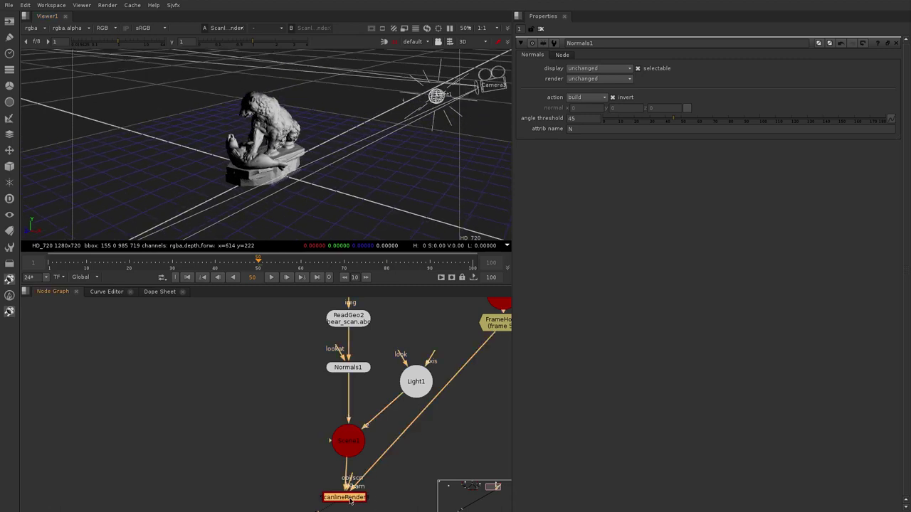
{"action": "key", "text": "Tab"}
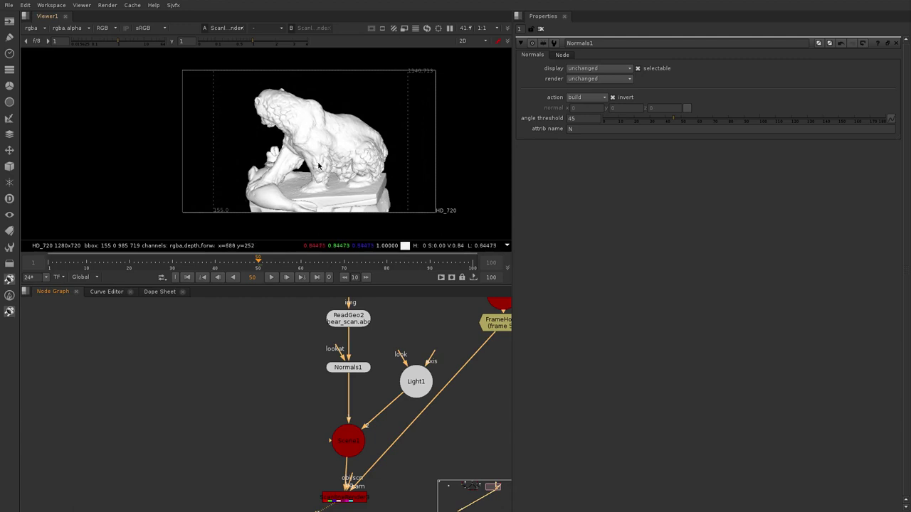
Add an Invert node after the ScanlineRender and space it slightly below.
{"action": "scroll", "coordinate": [351, 384], "scroll_direction": "down", "scroll_amount": 3}
{"action": "middle_click_drag", "start_coordinate": [353, 461], "coordinate": [356, 441]}
{"action": "scroll", "coordinate": [355, 442], "scroll_direction": "up", "scroll_amount": 3}
{"action": "left_click", "coordinate": [346, 431]}
{"action": "key", "text": "Tab"}
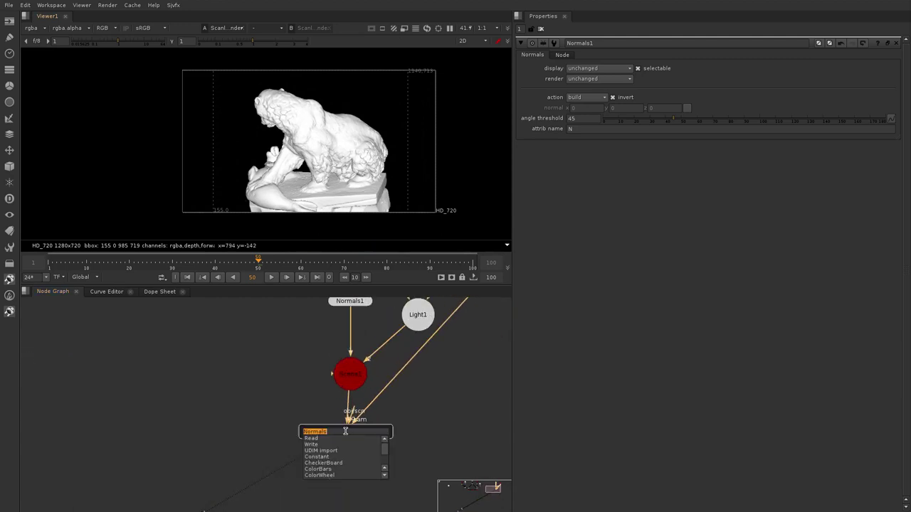
{"action": "type", "text": "in"}
{"action": "left_click", "coordinate": [331, 439]}
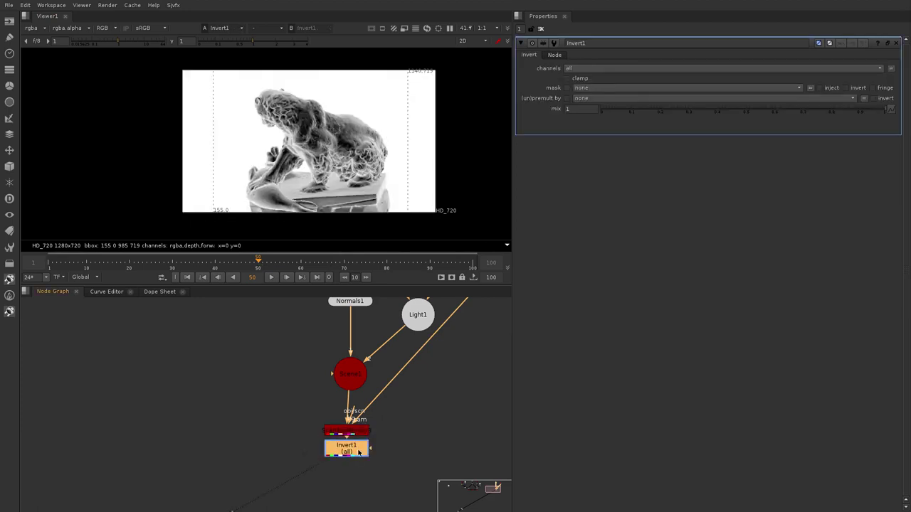
{"action": "left_click_drag", "start_coordinate": [359, 452], "coordinate": [359, 471]}
{"action": "scroll", "coordinate": [296, 89], "scroll_direction": "up", "scroll_amount": 3}
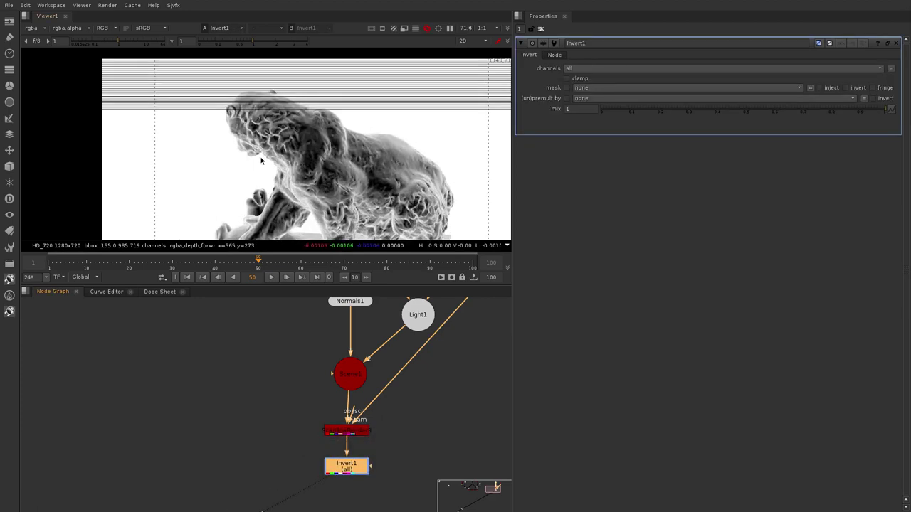
Add a Premult node after the Invert and space it slightly below.
{"action": "middle_click_drag", "start_coordinate": [350, 479], "coordinate": [361, 439]}
{"action": "key", "text": "Tab"}
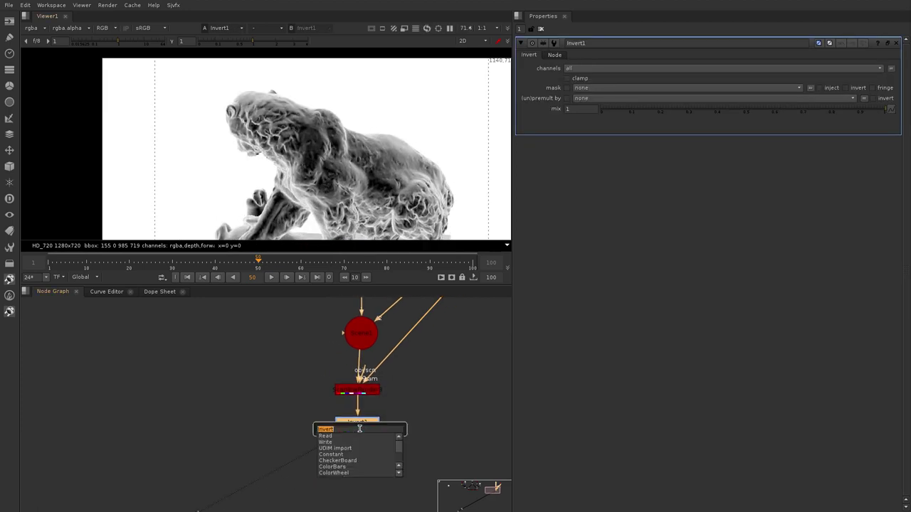
{"action": "type", "text": "pre"}
{"action": "key", "text": "Down"}
{"action": "key", "text": "Return"}
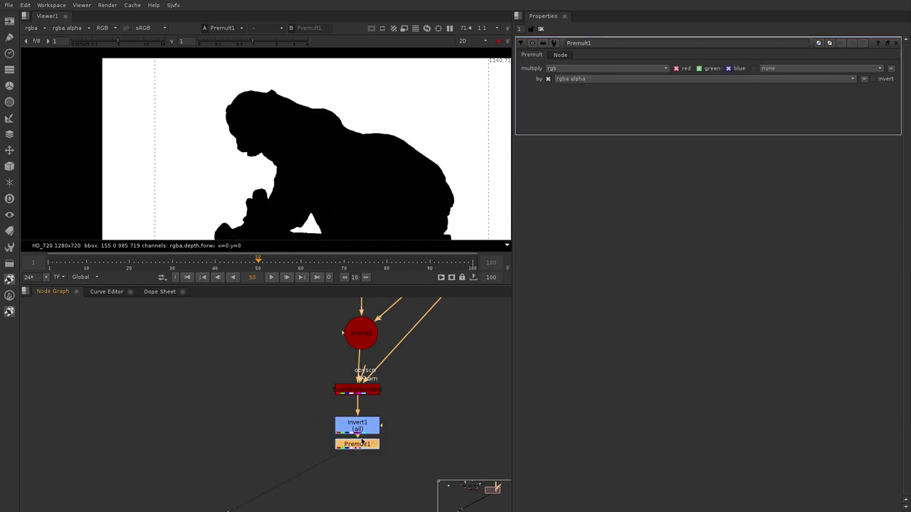
{"action": "left_click_drag", "start_coordinate": [365, 448], "coordinate": [365, 468]}
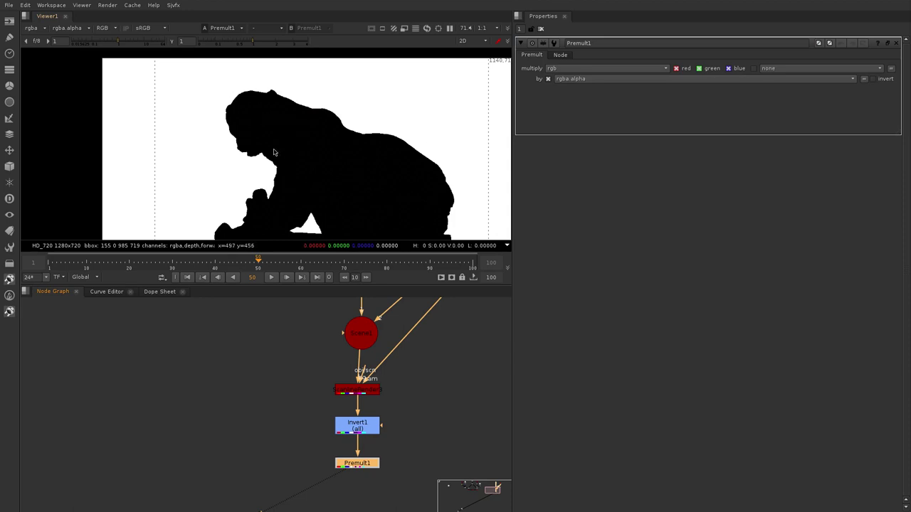
Limit the Invert node's channels to rgb.
{"action": "left_click", "coordinate": [367, 422]}
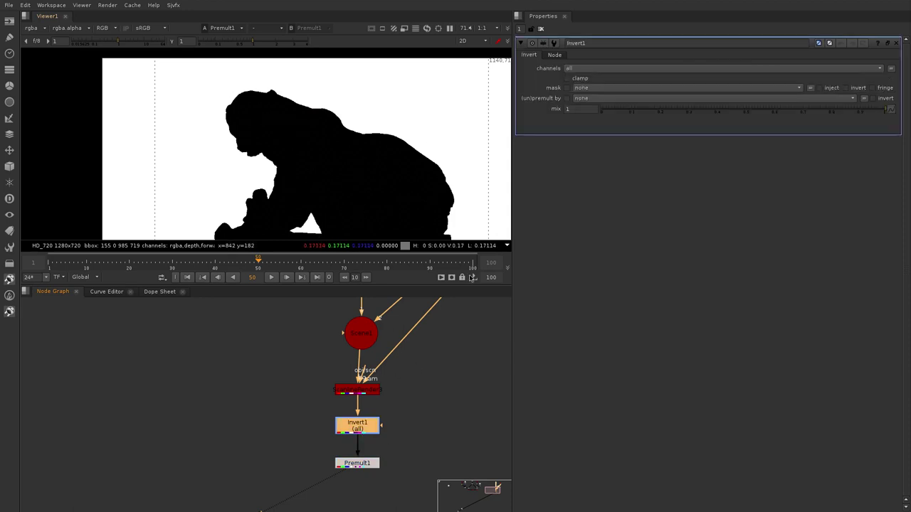
{"action": "left_click", "coordinate": [567, 69]}
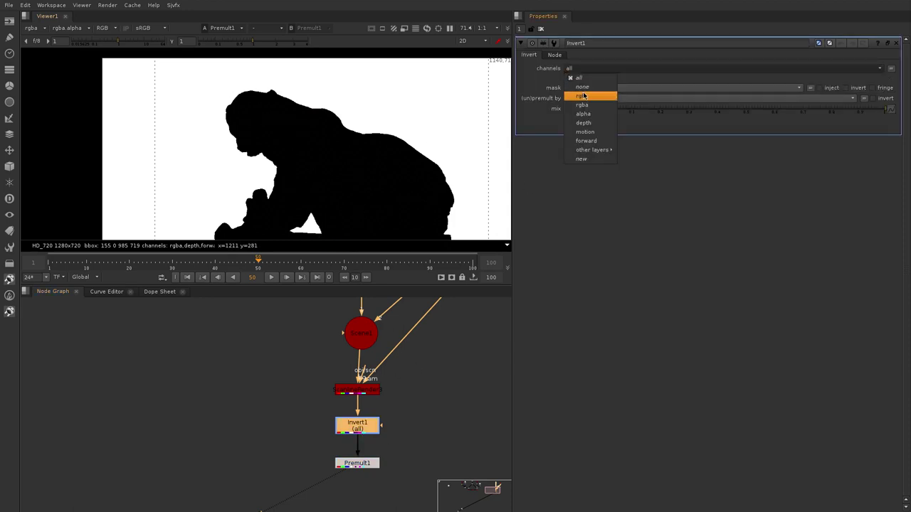
{"action": "left_click", "coordinate": [584, 97]}
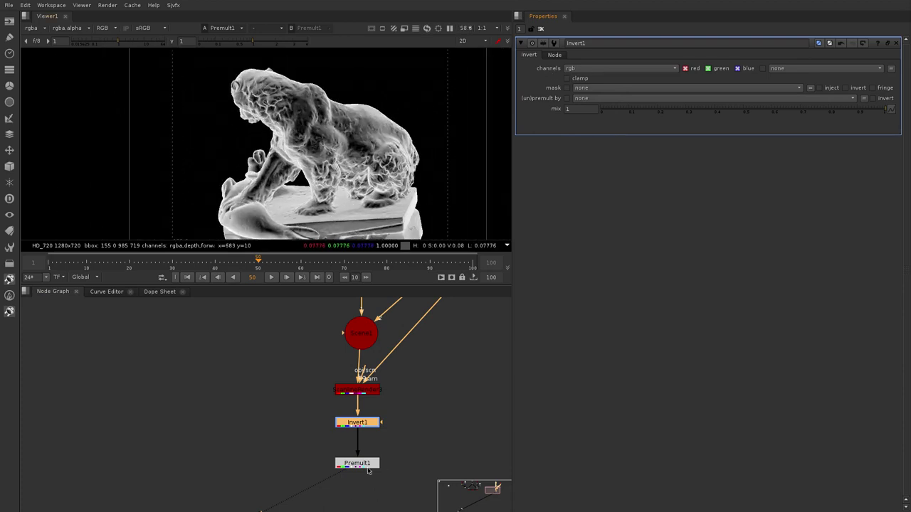
Check the alpha channel and compare the ScanlineRender output with the premultiplied, inverted bear render.
{"action": "left_click", "coordinate": [370, 475]}
{"action": "key", "text": "a"}
{"action": "key", "text": "a"}
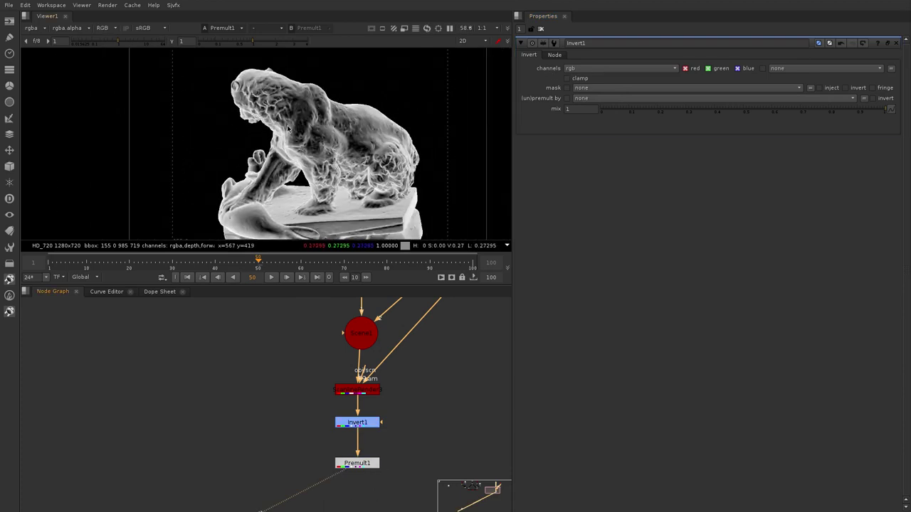
{"action": "scroll", "coordinate": [287, 128], "scroll_direction": "up", "scroll_amount": 5}
{"action": "left_click", "coordinate": [366, 390], "text": "ctrl+shift"}
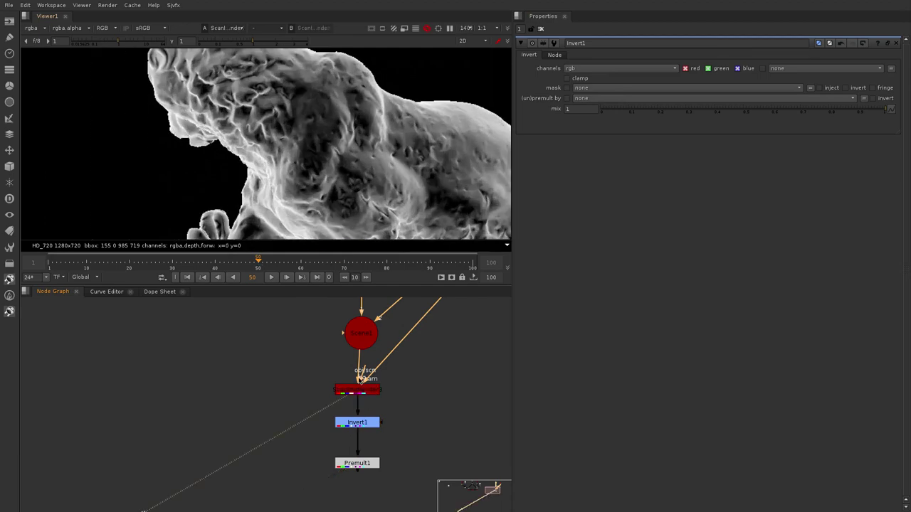
{"action": "key", "text": "a"}
{"action": "key", "text": "a"}
{"action": "left_click", "coordinate": [369, 461], "text": "ctrl+shift"}
{"action": "key", "text": "1"}
{"action": "scroll", "coordinate": [274, 131], "scroll_direction": "down", "scroll_amount": 6}
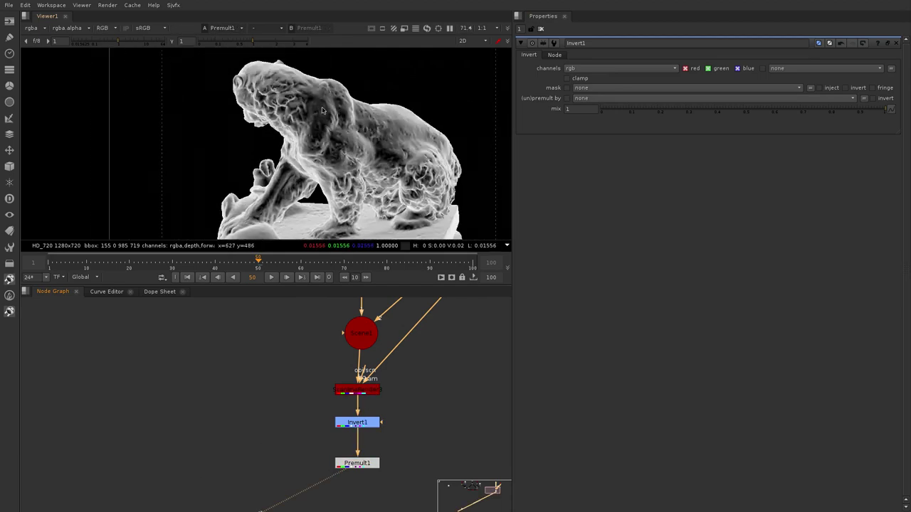
{"action": "scroll", "coordinate": [324, 117], "scroll_direction": "up", "scroll_amount": 2}
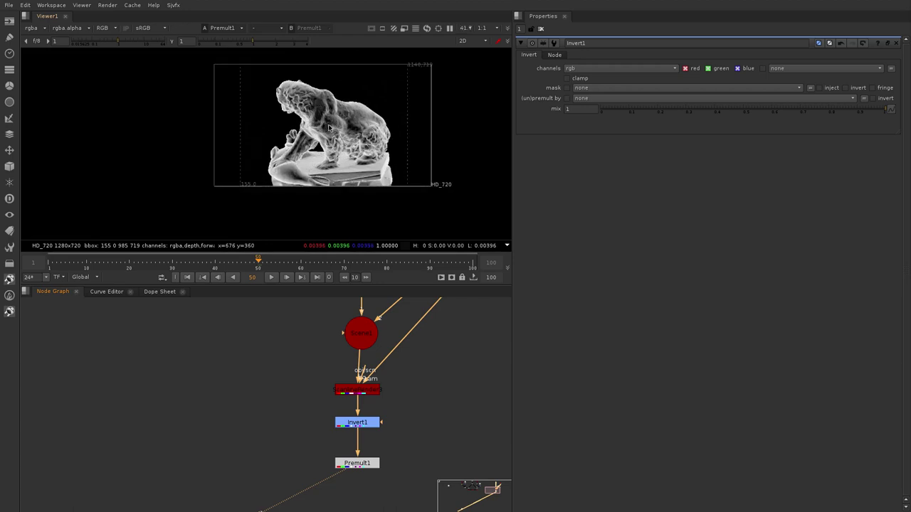
Return to the floor-projection graph and examine the frame-100 held camera and its projection branch, using the 3D view.
{"action": "scroll", "coordinate": [428, 404], "scroll_direction": "down", "scroll_amount": 4}
{"action": "middle_click_drag", "start_coordinate": [325, 427], "coordinate": [364, 435]}
{"action": "middle_click_drag", "start_coordinate": [239, 402], "coordinate": [428, 380]}
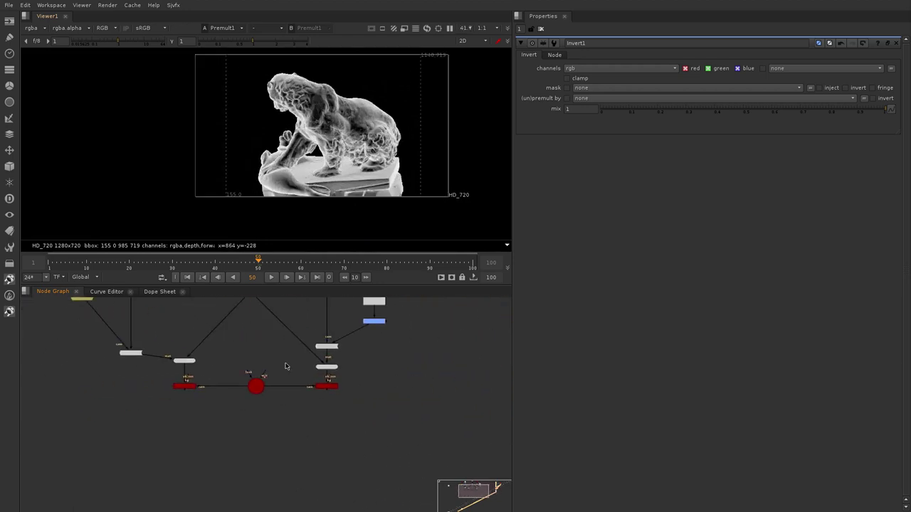
{"action": "scroll", "coordinate": [356, 390], "scroll_direction": "up", "scroll_amount": 2}
{"action": "left_click", "coordinate": [316, 344]}
{"action": "key", "text": "1"}
{"action": "left_click", "coordinate": [305, 344]}
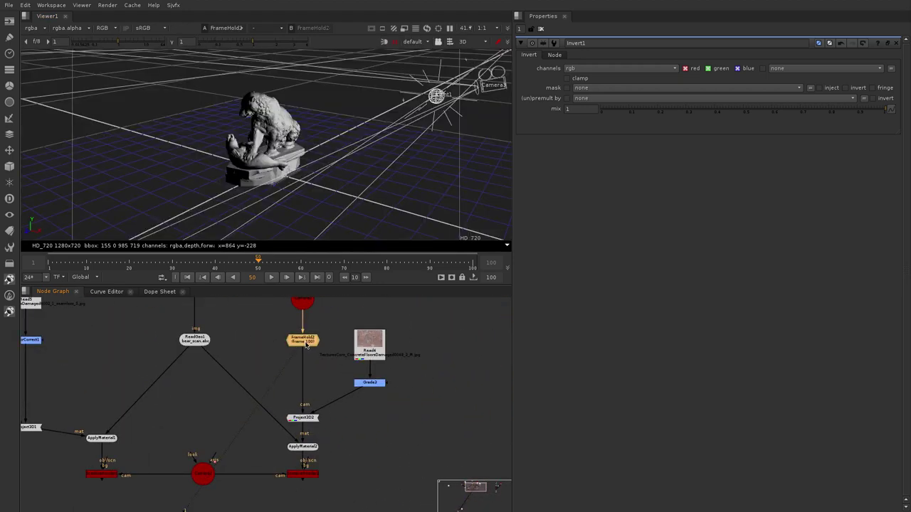
{"action": "left_click_drag", "start_coordinate": [335, 127], "coordinate": [338, 169], "text": "ctrl"}
{"action": "scroll", "coordinate": [283, 397], "scroll_direction": "down", "scroll_amount": 3}
{"action": "middle_click_drag", "start_coordinate": [252, 384], "coordinate": [265, 391]}
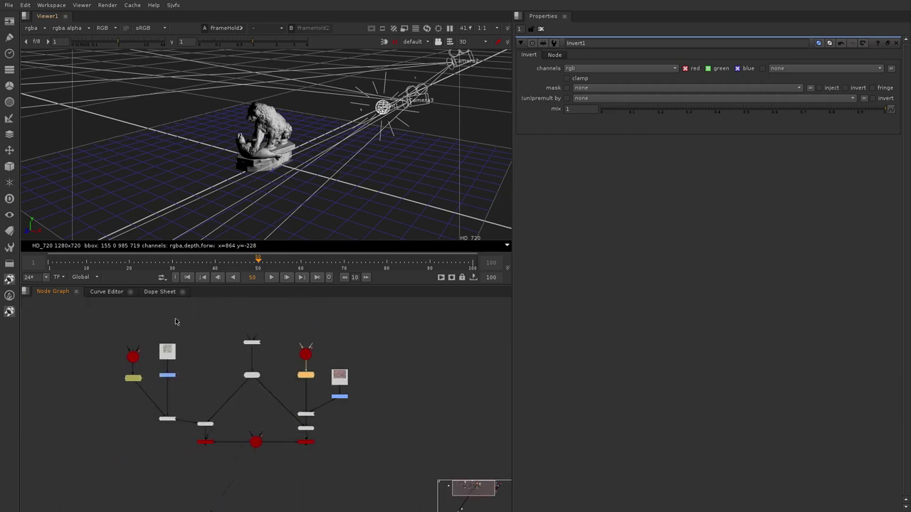
{"action": "scroll", "coordinate": [239, 358], "scroll_direction": "up", "scroll_amount": 3}
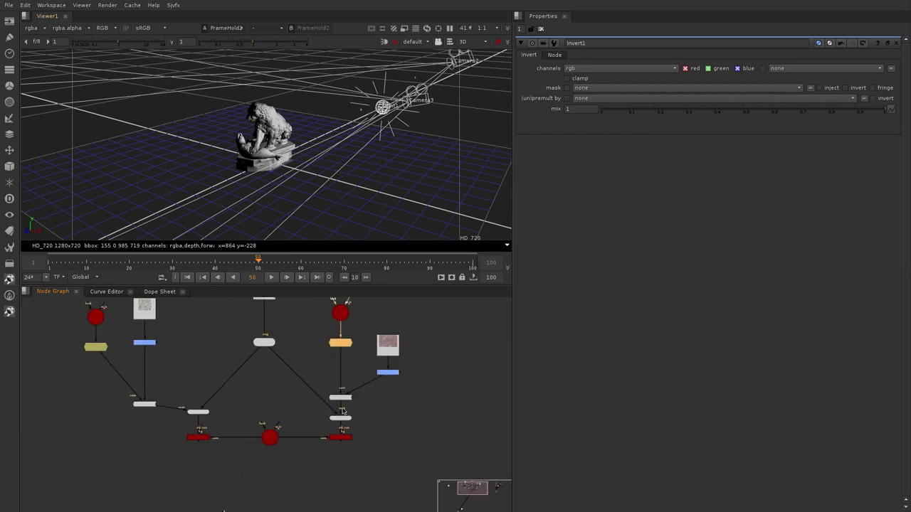
{"action": "scroll", "coordinate": [363, 412], "scroll_direction": "up", "scroll_amount": 4}
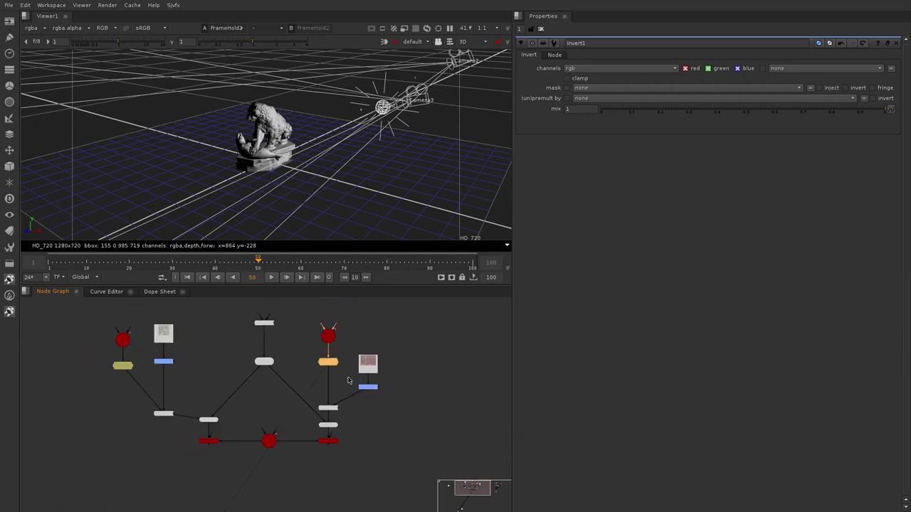
Add a Light node to the projection graph near the frame-100 FrameHold.
{"action": "key", "text": "Tab"}
{"action": "left_click", "coordinate": [463, 459]}
{"action": "key", "text": "Tab"}
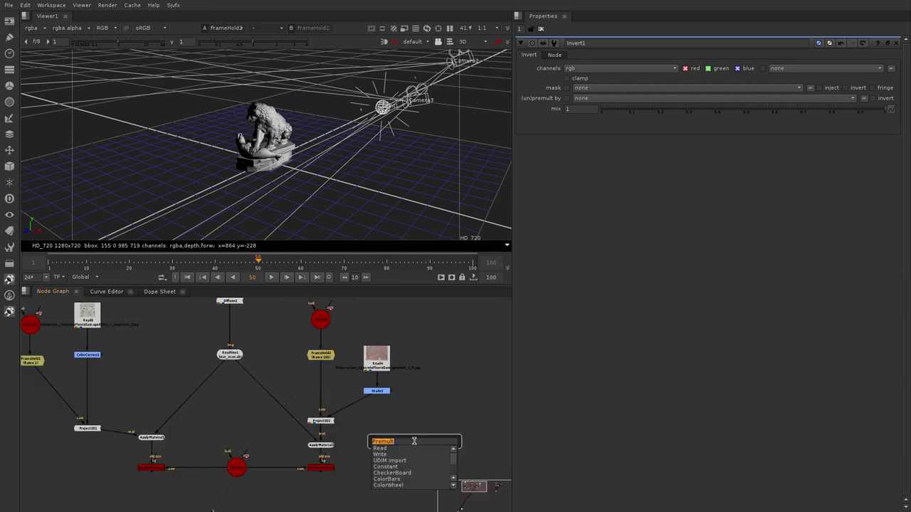
{"action": "type", "text": "li"}
{"action": "left_click", "coordinate": [405, 454]}
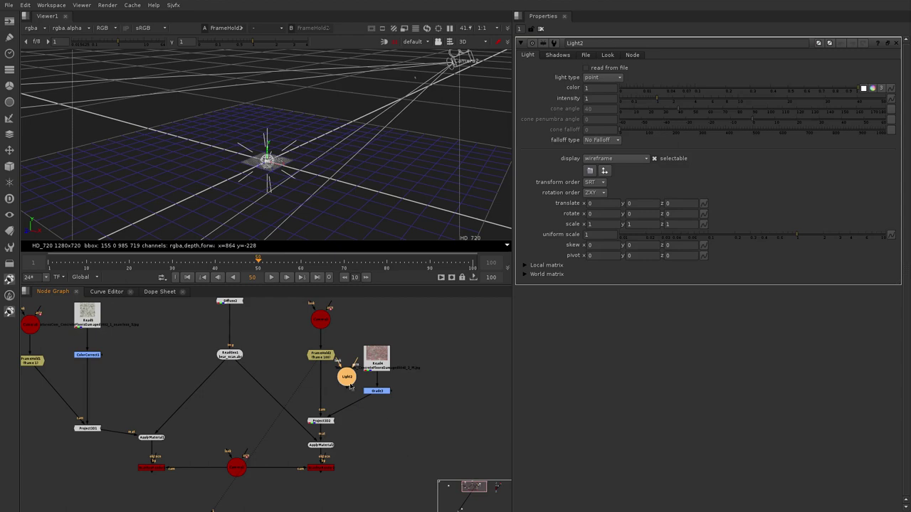
Connect Light2's axis input to the frame-100 FrameHold, check its placement at the held camera in 3D, and position the node beside the projection branch.
{"action": "left_click_drag", "start_coordinate": [347, 379], "coordinate": [328, 352]}
{"action": "scroll", "coordinate": [446, 411], "scroll_direction": "up", "scroll_amount": 2}
{"action": "scroll", "coordinate": [473, 397], "scroll_direction": "down", "scroll_amount": 2}
{"action": "left_click_drag", "start_coordinate": [345, 159], "coordinate": [360, 186], "text": "ctrl"}
{"action": "scroll", "coordinate": [360, 186], "scroll_direction": "up", "scroll_amount": 3}
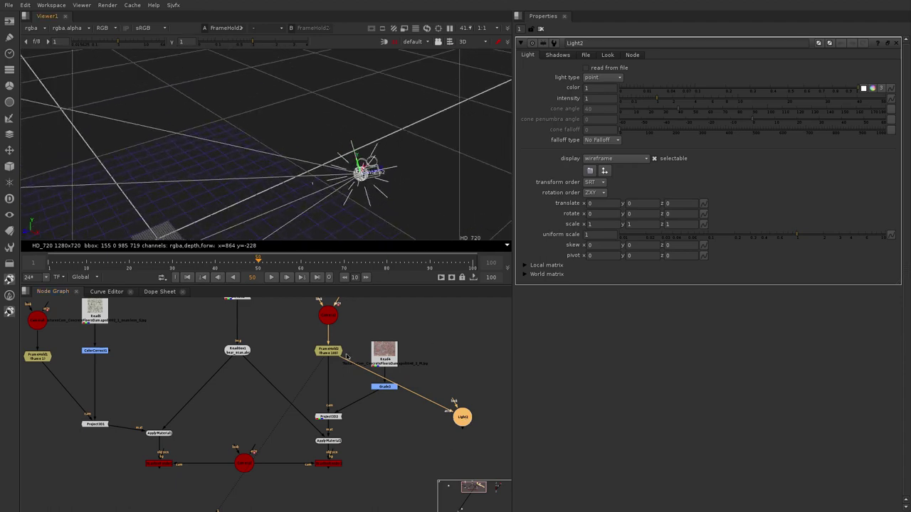
{"action": "scroll", "coordinate": [398, 179], "scroll_direction": "up", "scroll_amount": 4}
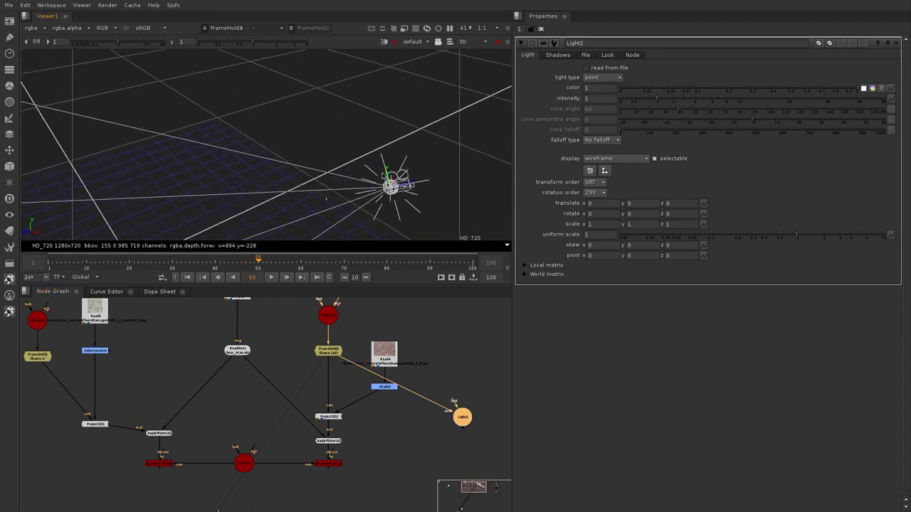
{"action": "scroll", "coordinate": [472, 425], "scroll_direction": "up", "scroll_amount": 1}
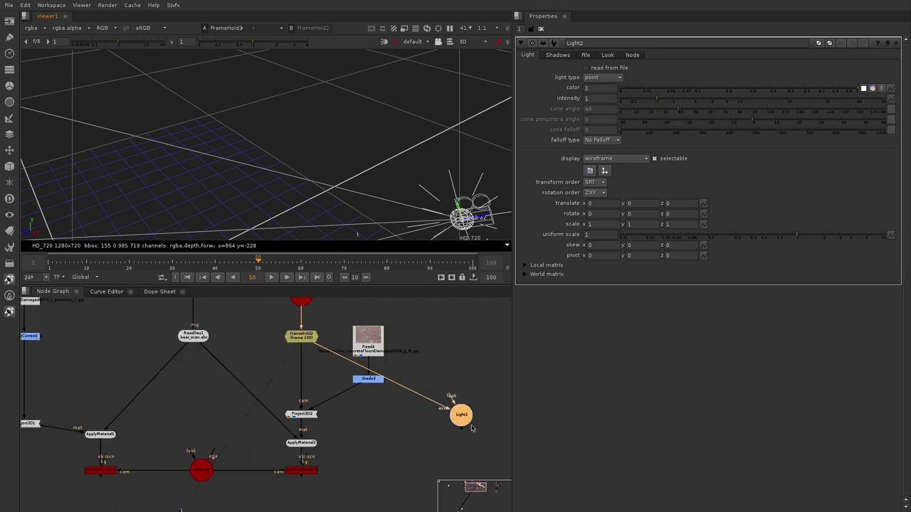
{"action": "left_click_drag", "start_coordinate": [464, 415], "coordinate": [475, 381]}
{"action": "scroll", "coordinate": [466, 401], "scroll_direction": "down", "scroll_amount": 5}
{"action": "scroll", "coordinate": [403, 363], "scroll_direction": "up", "scroll_amount": 3}
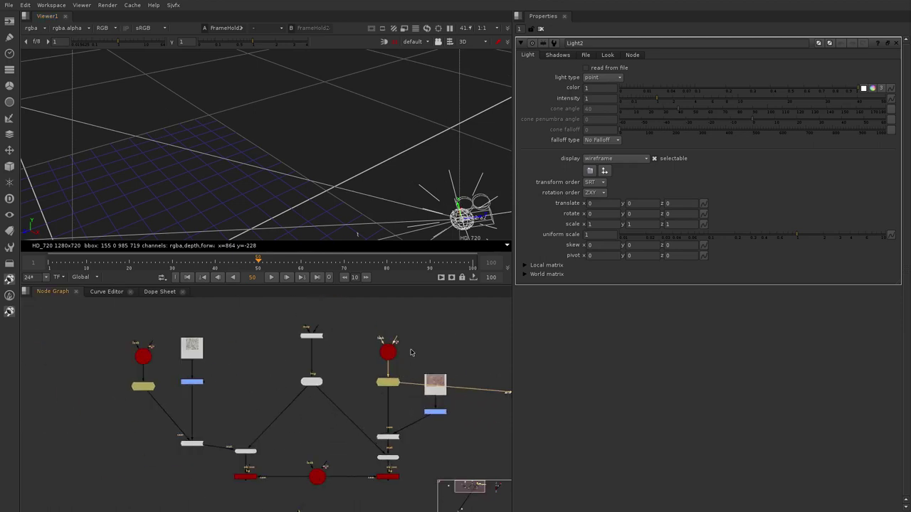
{"action": "middle_click_drag", "start_coordinate": [436, 372], "coordinate": [226, 371]}
{"action": "left_click_drag", "start_coordinate": [317, 396], "coordinate": [291, 453]}
Add a ScanlineRender node beside the frame-100 projection branch, below Light2.
{"action": "scroll", "coordinate": [356, 231], "scroll_direction": "down", "scroll_amount": 1}
{"action": "scroll", "coordinate": [354, 329], "scroll_direction": "down", "scroll_amount": 2}
{"action": "middle_click_drag", "start_coordinate": [327, 413], "coordinate": [411, 381]}
{"action": "scroll", "coordinate": [361, 407], "scroll_direction": "up", "scroll_amount": 3}
{"action": "left_click", "coordinate": [361, 408]}
{"action": "key", "text": "Tab"}
{"action": "type", "text": "sca"}
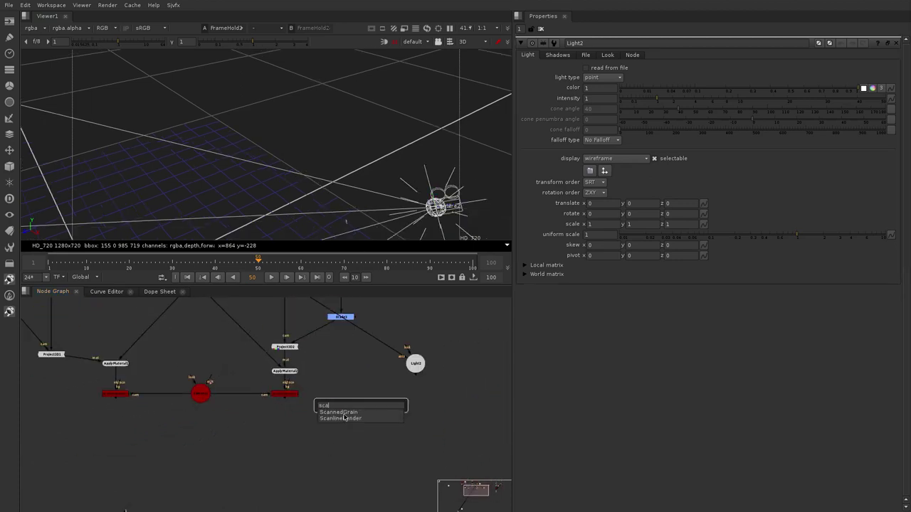
{"action": "left_click", "coordinate": [344, 418]}
{"action": "scroll", "coordinate": [350, 414], "scroll_direction": "down", "scroll_amount": 2}
{"action": "middle_click_drag", "start_coordinate": [330, 401], "coordinate": [339, 412]}
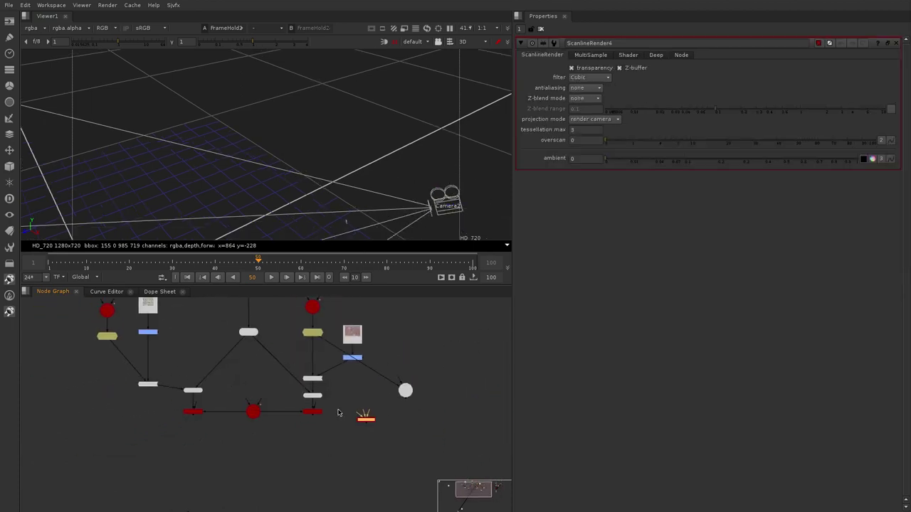
Paste a copy of the other bear branch's Normals node directly below the bear scan's ReadGeo1.
{"action": "scroll", "coordinate": [290, 330], "scroll_direction": "up", "scroll_amount": 1}
{"action": "middle_click_drag", "start_coordinate": [265, 315], "coordinate": [88, 335]}
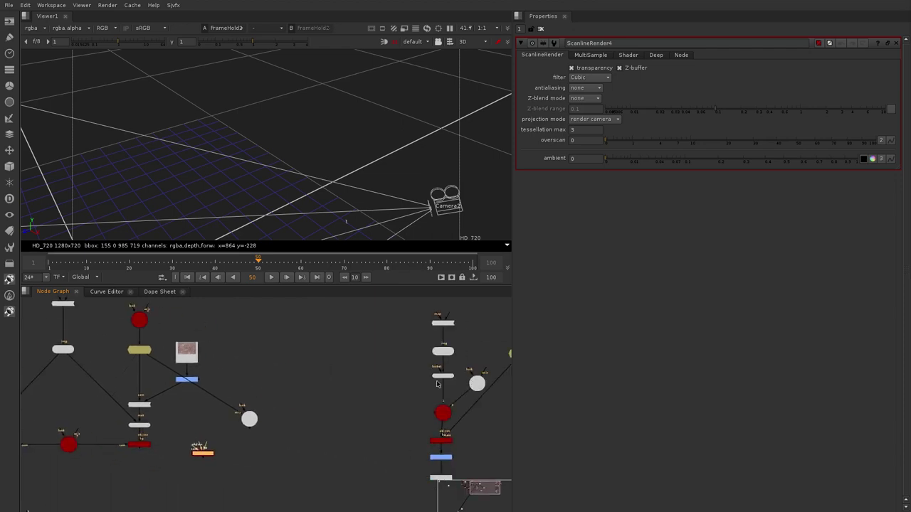
{"action": "left_click", "coordinate": [57, 353]}
{"action": "key", "text": "ctrl+v"}
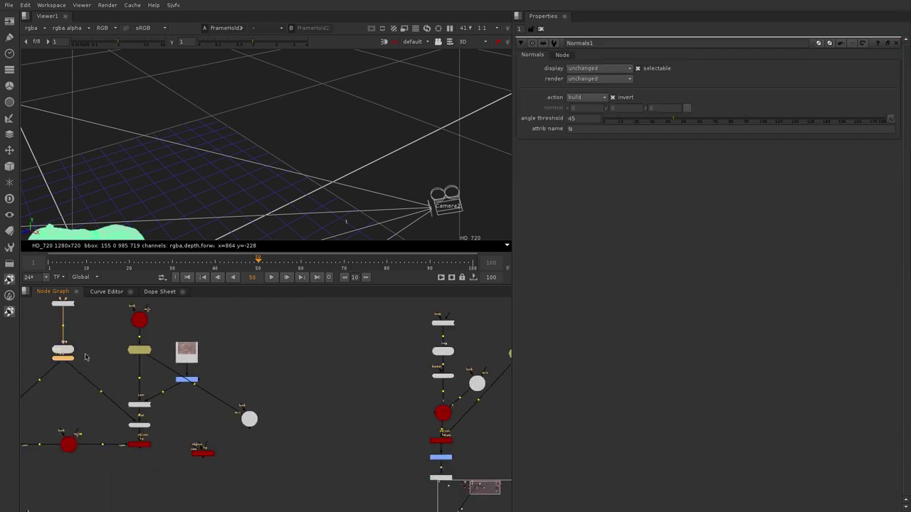
Connect the new ScanlineRender's cam input to the shared render camera and its obj/scn input to Normals2.
{"action": "middle_click_drag", "start_coordinate": [194, 447], "coordinate": [258, 435]}
{"action": "scroll", "coordinate": [259, 434], "scroll_direction": "up", "scroll_amount": 3}
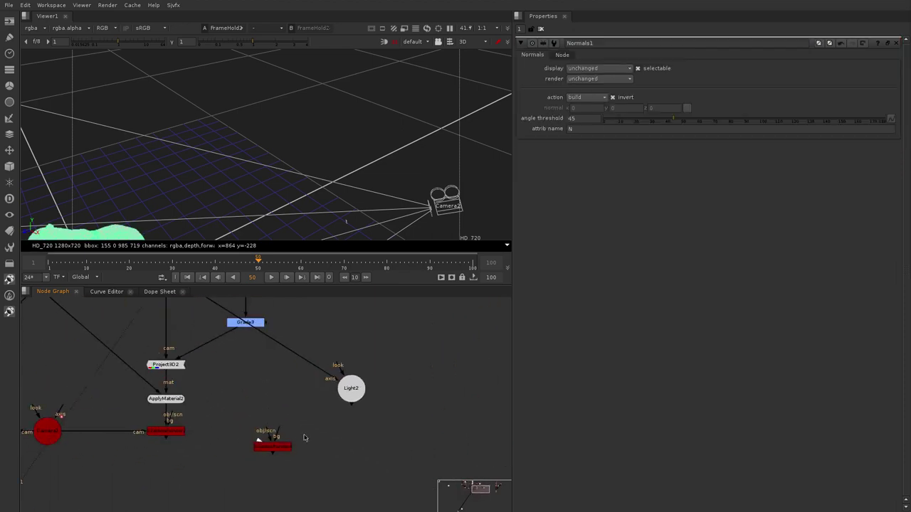
{"action": "left_click_drag", "start_coordinate": [305, 437], "coordinate": [70, 491]}
{"action": "left_click_drag", "start_coordinate": [278, 430], "coordinate": [61, 387]}
{"action": "middle_click_drag", "start_coordinate": [163, 420], "coordinate": [123, 338]}
{"action": "left_click", "coordinate": [265, 473]}
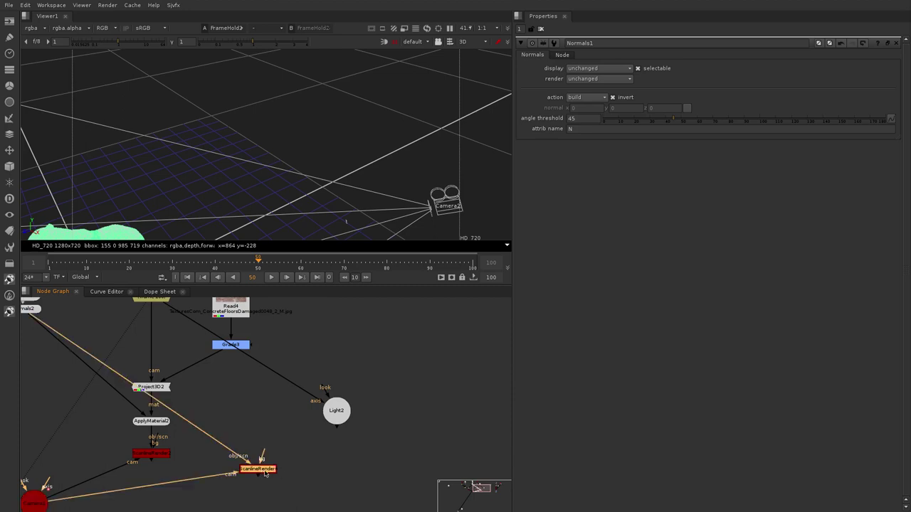
{"action": "left_click_drag", "start_coordinate": [265, 473], "coordinate": [272, 474]}
Insert a Scene node between Normals2 and the new ScanlineRender, and connect Light2 to the Scene.
{"action": "scroll", "coordinate": [255, 431], "scroll_direction": "down", "scroll_amount": 1}
{"action": "left_click", "coordinate": [255, 432]}
{"action": "key", "text": "Tab"}
{"action": "type", "text": "scen"}
{"action": "left_click", "coordinate": [234, 439]}
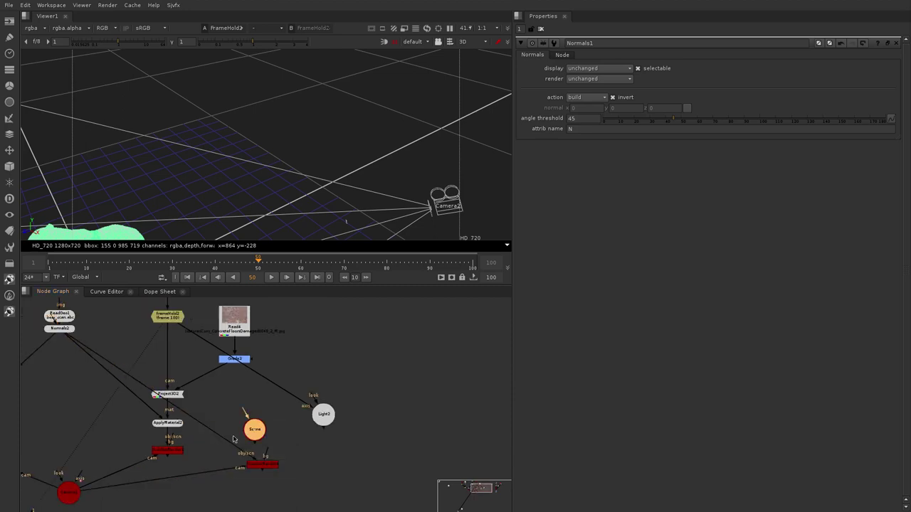
{"action": "mouse_move", "coordinate": [248, 434]}
{"action": "left_mouse_down"}
{"action": "mouse_move", "coordinate": [217, 439]}
{"action": "mouse_move", "coordinate": [263, 430]}
{"action": "left_mouse_up"}
{"action": "left_click_drag", "start_coordinate": [328, 418], "coordinate": [328, 418]}
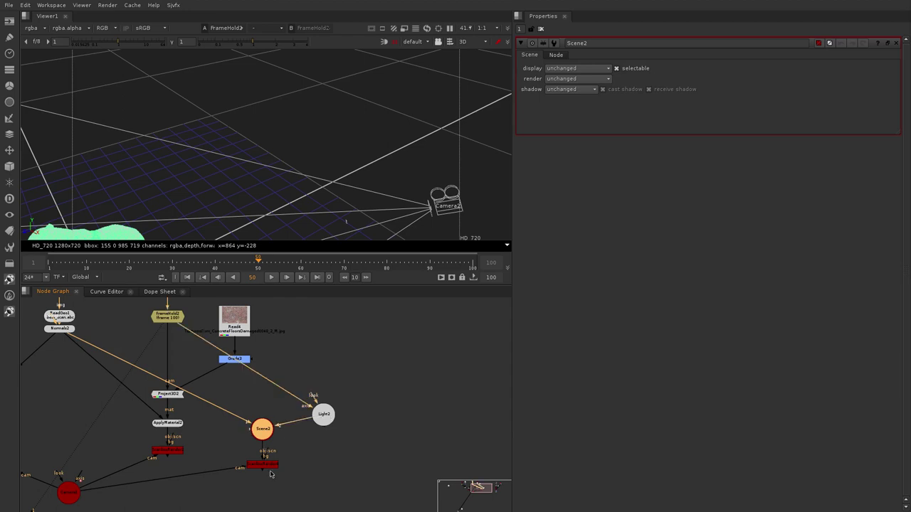
View the new ScanlineRender and examine the lit bear, the light and the cameras in 3D.
{"action": "left_click", "coordinate": [271, 467]}
{"action": "key", "text": "1"}
{"action": "left_click", "coordinate": [317, 132]}
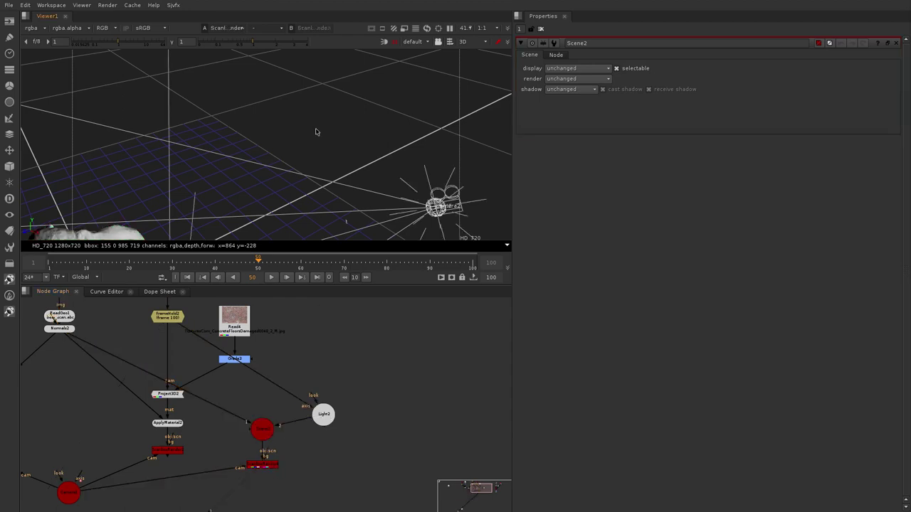
{"action": "scroll", "coordinate": [318, 135], "scroll_direction": "down", "scroll_amount": 3}
{"action": "scroll", "coordinate": [318, 135], "scroll_direction": "down", "scroll_amount": 4}
{"action": "middle_click_drag", "start_coordinate": [280, 219], "coordinate": [319, 165]}
{"action": "scroll", "coordinate": [318, 170], "scroll_direction": "up", "scroll_amount": 2}
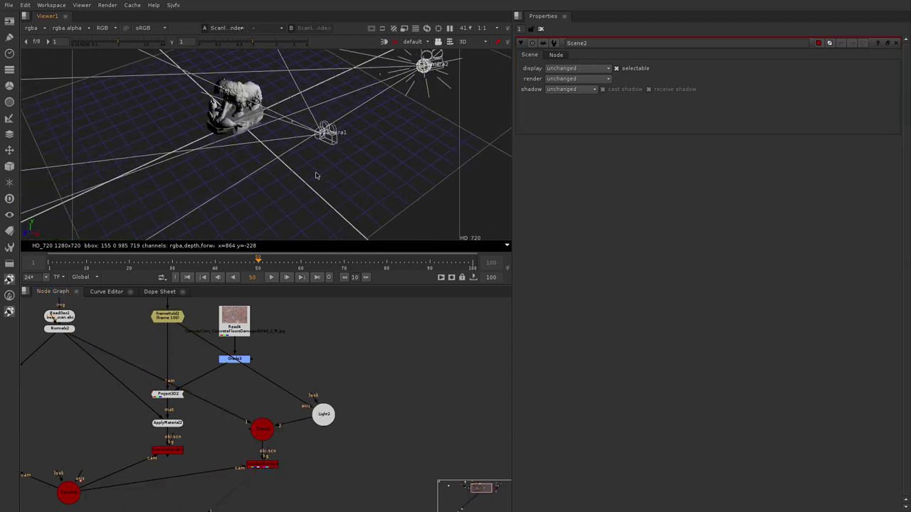
{"action": "middle_click_drag", "start_coordinate": [431, 105], "coordinate": [395, 161]}
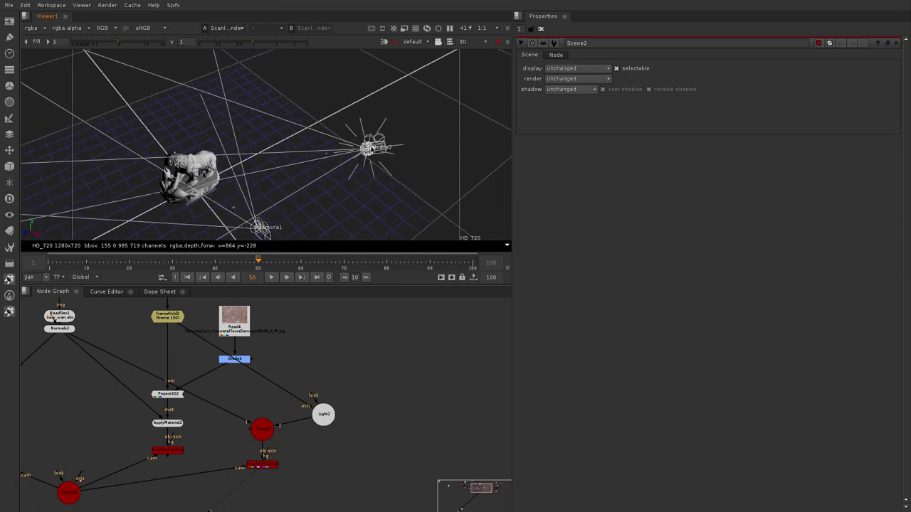
{"action": "scroll", "coordinate": [274, 346], "scroll_direction": "down", "scroll_amount": 2}
{"action": "middle_click_drag", "start_coordinate": [212, 333], "coordinate": [253, 361]}
{"action": "scroll", "coordinate": [253, 362], "scroll_direction": "up", "scroll_amount": 2}
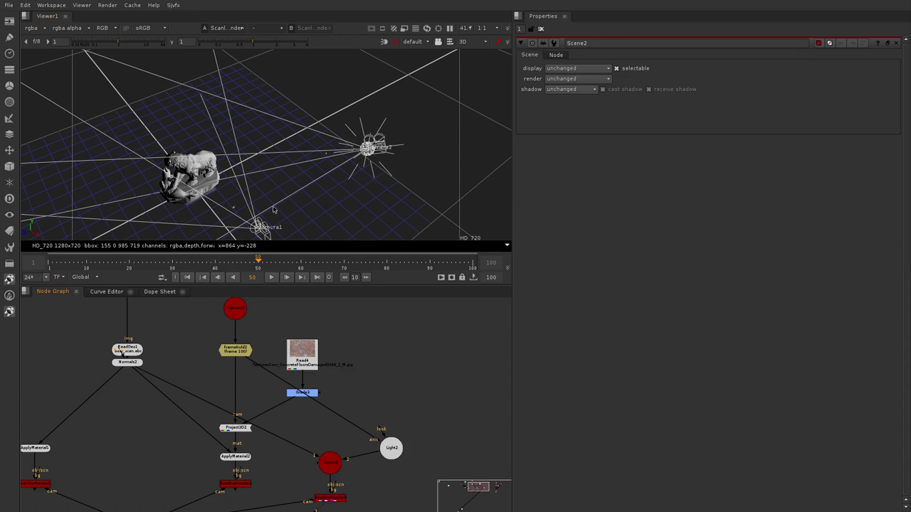
Show the new ScanlineRender's output in the 2D view.
{"action": "scroll", "coordinate": [277, 412], "scroll_direction": "down", "scroll_amount": 2}
{"action": "middle_click_drag", "start_coordinate": [317, 460], "coordinate": [335, 426]}
{"action": "scroll", "coordinate": [335, 428], "scroll_direction": "up", "scroll_amount": 1}
{"action": "left_click", "coordinate": [332, 440]}
{"action": "key", "text": "1"}
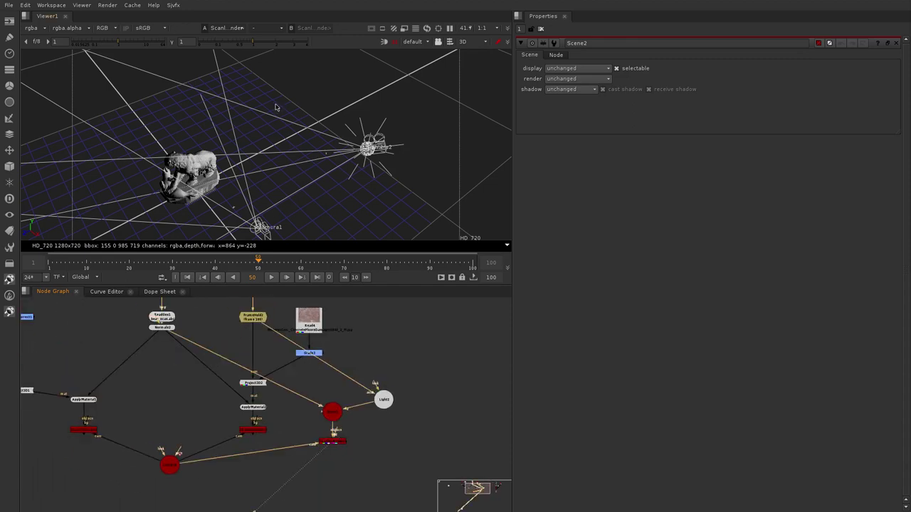
{"action": "key", "text": "Tab"}
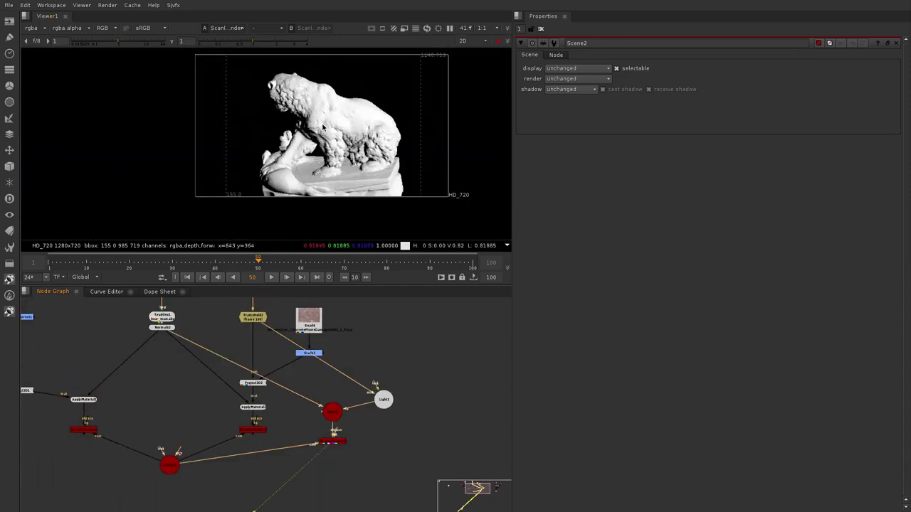
Move the new ScanlineRender down in the graph, level with the shared render camera.
{"action": "scroll", "coordinate": [364, 444], "scroll_direction": "down", "scroll_amount": 1}
{"action": "middle_click_drag", "start_coordinate": [348, 444], "coordinate": [417, 438]}
{"action": "left_click", "coordinate": [407, 435]}
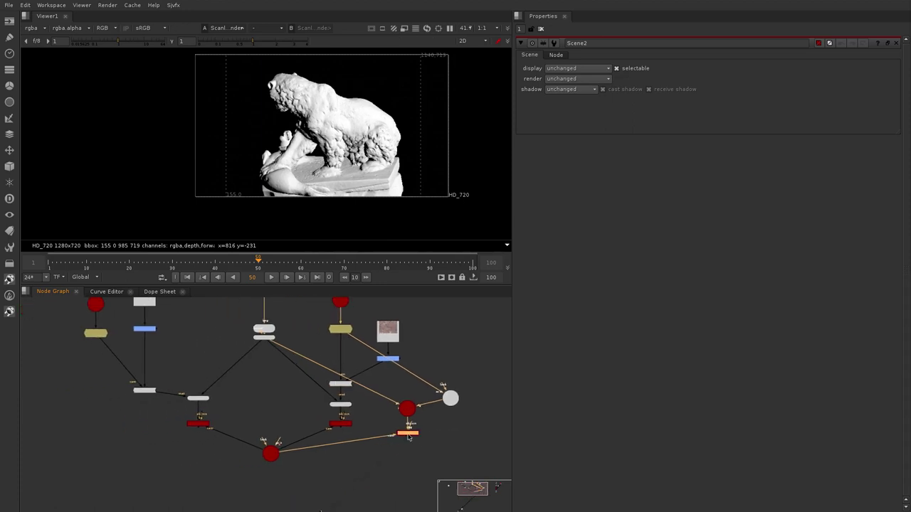
{"action": "left_click_drag", "start_coordinate": [408, 437], "coordinate": [409, 456]}
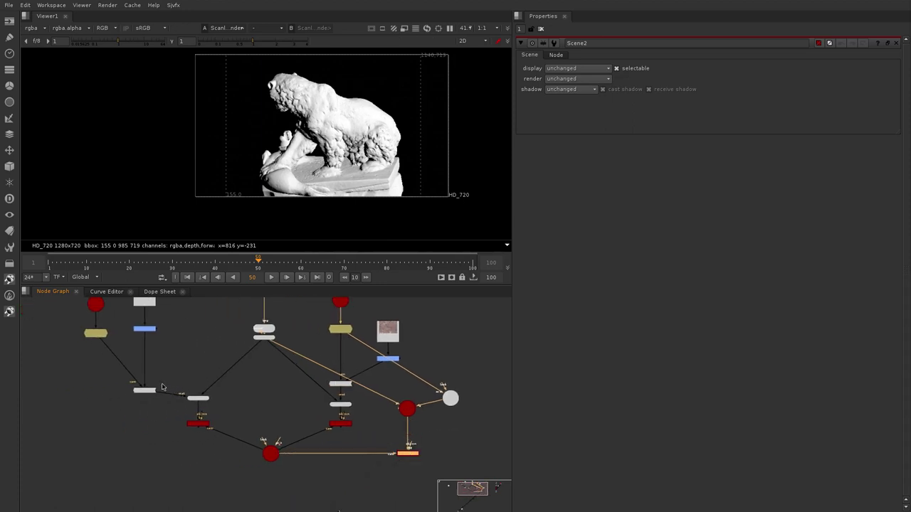
Duplicate Light2 beneath the frame-1 FrameHold and connect the copy's axis input to that FrameHold.
{"action": "scroll", "coordinate": [416, 403], "scroll_direction": "up", "scroll_amount": 2}
{"action": "left_click", "coordinate": [450, 398]}
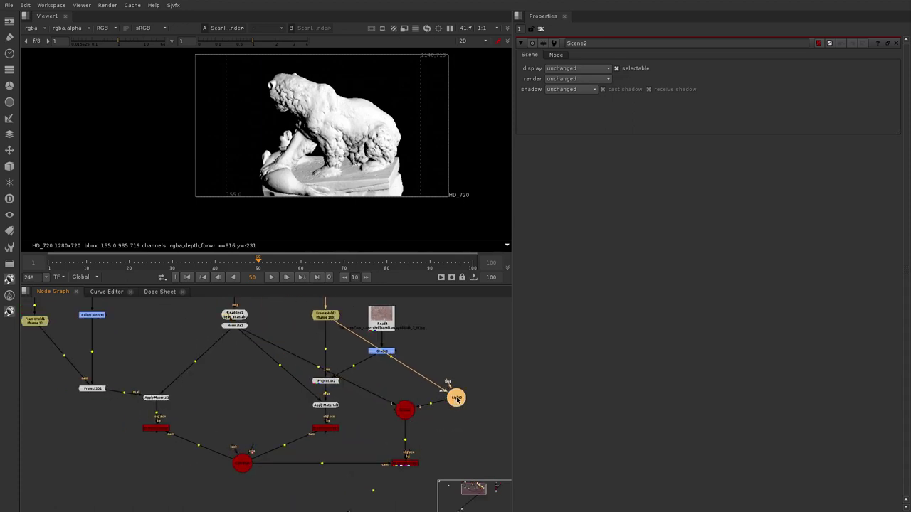
{"action": "scroll", "coordinate": [476, 409], "scroll_direction": "down", "scroll_amount": 2}
{"action": "middle_click_drag", "start_coordinate": [181, 392], "coordinate": [237, 405]}
{"action": "left_click", "coordinate": [198, 419]}
{"action": "key", "text": "ctrl+v"}
{"action": "scroll", "coordinate": [218, 420], "scroll_direction": "up", "scroll_amount": 2}
{"action": "left_click_drag", "start_coordinate": [182, 428], "coordinate": [218, 336]}
{"action": "left_click_drag", "start_coordinate": [201, 432], "coordinate": [210, 426]}
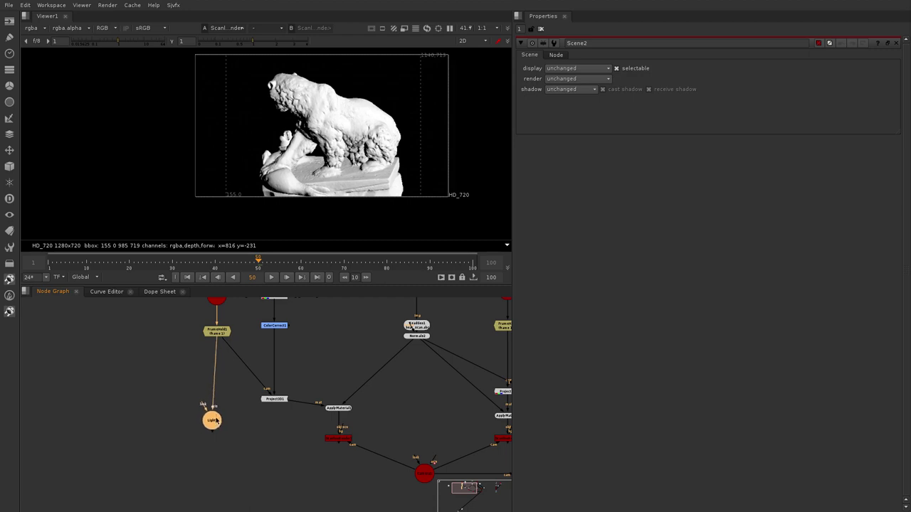
Connect Light3 to the Scene node so both held-camera lights illuminate the bear.
{"action": "scroll", "coordinate": [212, 427], "scroll_direction": "down", "scroll_amount": 3}
{"action": "scroll", "coordinate": [419, 430], "scroll_direction": "up", "scroll_amount": 2}
{"action": "left_click_drag", "start_coordinate": [375, 408], "coordinate": [77, 408]}
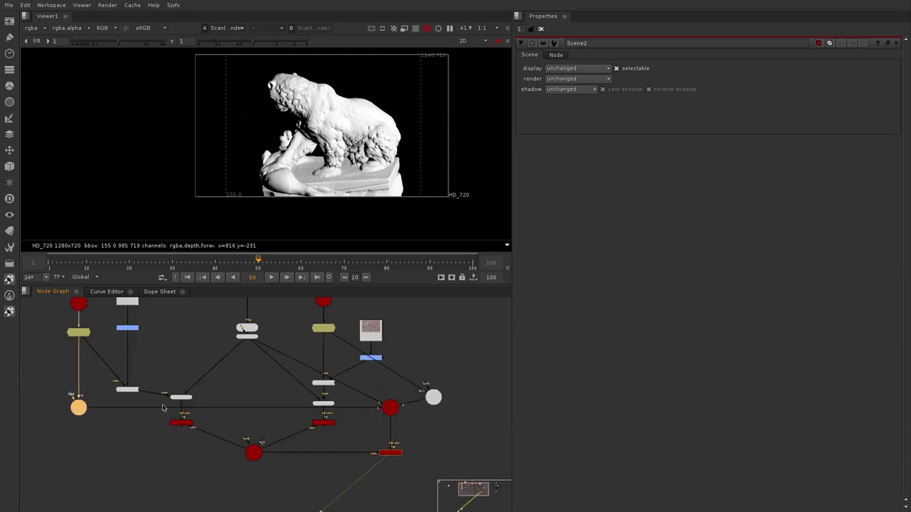
Move the three ScanlineRender nodes and their shared camera farther down the graph, keeping Light3 beneath the frame-1 FrameHold.
{"action": "scroll", "coordinate": [408, 422], "scroll_direction": "down", "scroll_amount": 2}
{"action": "left_click_drag", "start_coordinate": [414, 459], "coordinate": [186, 418]}
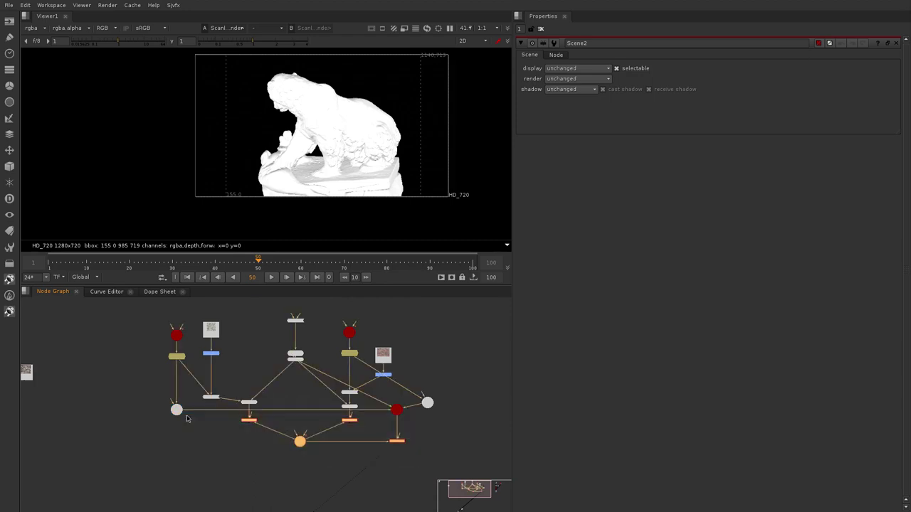
{"action": "scroll", "coordinate": [396, 427], "scroll_direction": "down", "scroll_amount": 2}
{"action": "left_click_drag", "start_coordinate": [365, 423], "coordinate": [366, 473]}
{"action": "scroll", "coordinate": [399, 415], "scroll_direction": "up", "scroll_amount": 1}
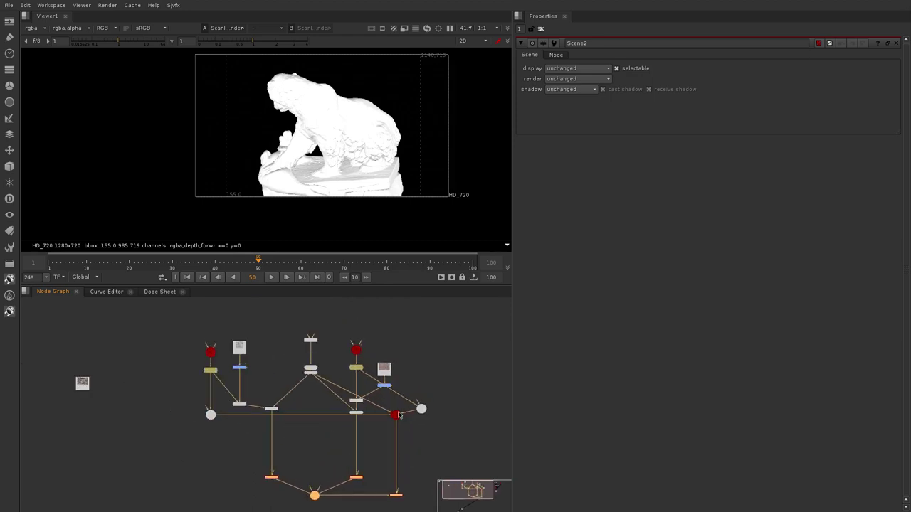
{"action": "left_click", "coordinate": [219, 447]}
{"action": "left_click_drag", "start_coordinate": [213, 417], "coordinate": [139, 445]}
Insert a Dot on the connection from Light3 to the Scene node and place it close to the Scene.
{"action": "scroll", "coordinate": [310, 387], "scroll_direction": "up", "scroll_amount": 2}
{"action": "scroll", "coordinate": [262, 389], "scroll_direction": "up", "scroll_amount": 2}
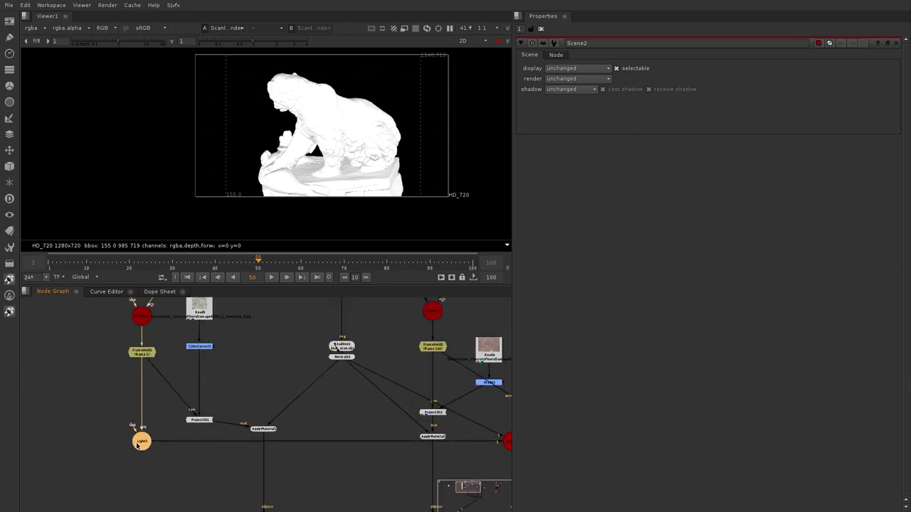
{"action": "left_click", "coordinate": [311, 446]}
{"action": "left_click_drag", "start_coordinate": [312, 444], "coordinate": [480, 444]}
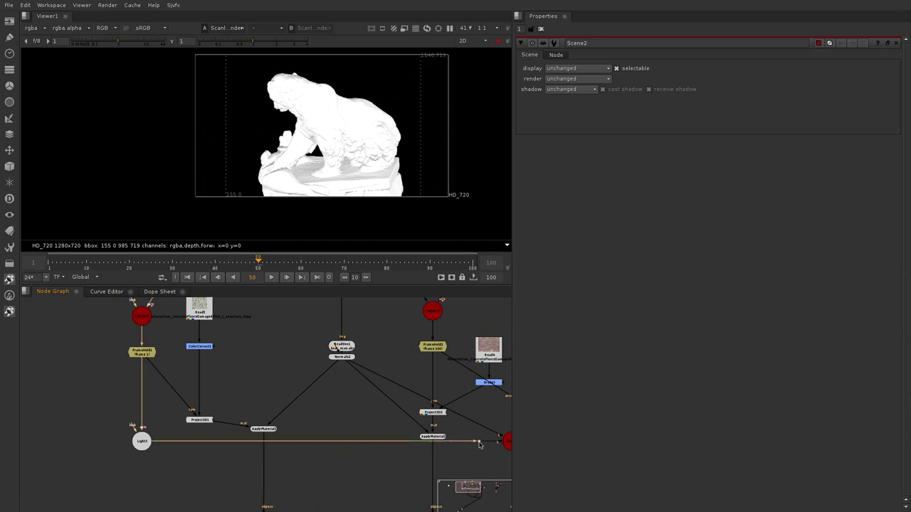
Try hiding the Scene node's input connections, inspect the Dot and surrounding graph, and undo the hidden inputs.
{"action": "left_click", "coordinate": [555, 54]}
{"action": "left_click", "coordinate": [583, 105]}
{"action": "middle_click_drag", "start_coordinate": [349, 429], "coordinate": [152, 393]}
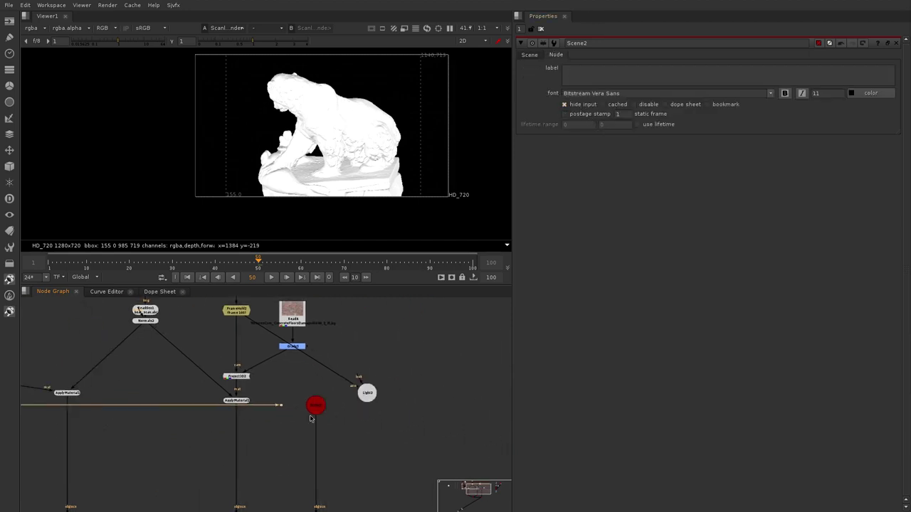
{"action": "scroll", "coordinate": [307, 416], "scroll_direction": "up", "scroll_amount": 3}
{"action": "left_click", "coordinate": [250, 430]}
{"action": "left_click", "coordinate": [270, 402]}
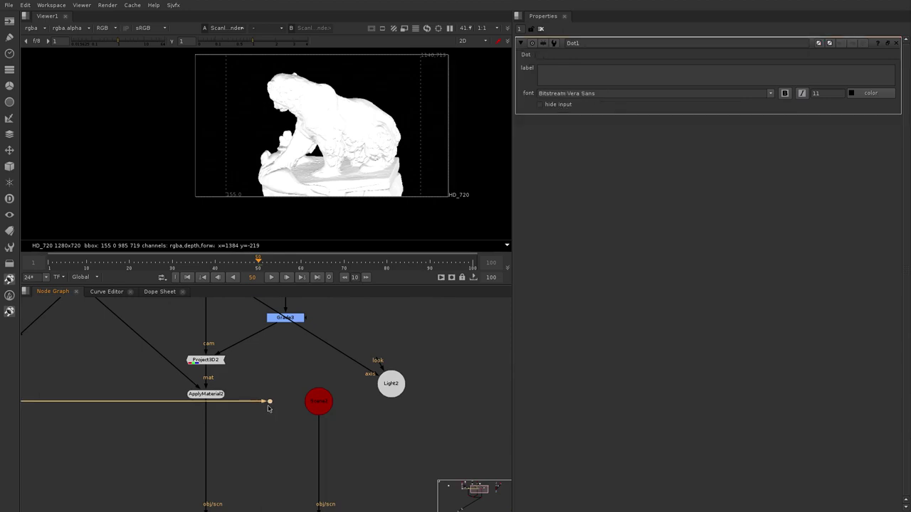
{"action": "middle_click_drag", "start_coordinate": [93, 446], "coordinate": [484, 453]}
{"action": "middle_click_drag", "start_coordinate": [266, 432], "coordinate": [31, 417]}
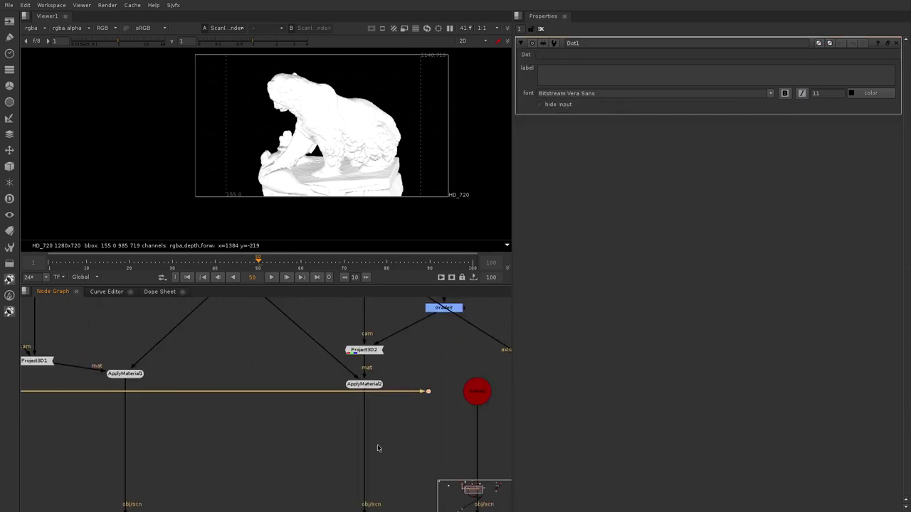
{"action": "middle_click_drag", "start_coordinate": [460, 412], "coordinate": [370, 413]}
{"action": "key", "text": "ctrl+z"}
Try adding a second Dot to the Light3 connection beside the first one, and delete it.
{"action": "left_click", "coordinate": [366, 409]}
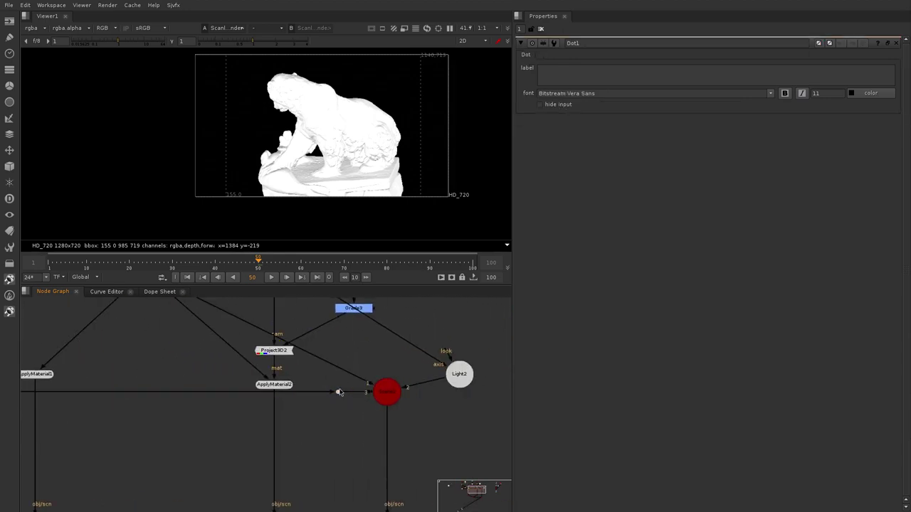
{"action": "left_click", "coordinate": [339, 392]}
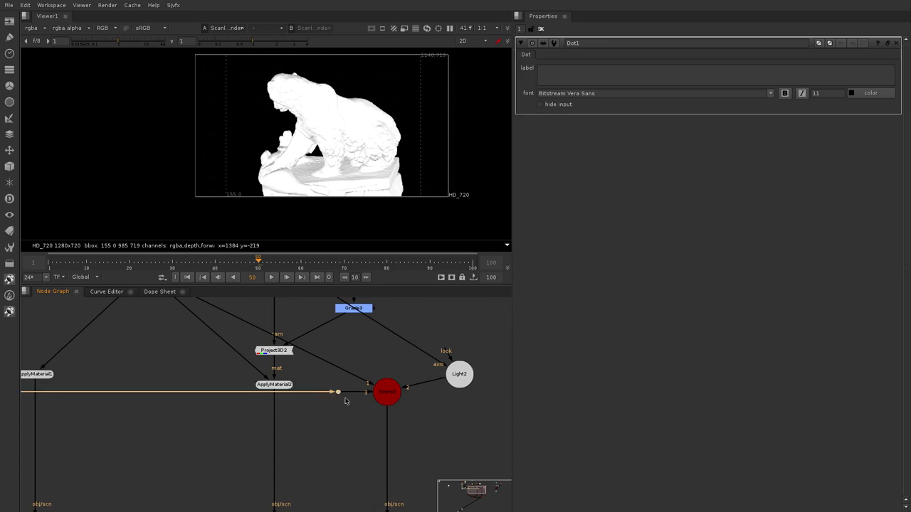
{"action": "left_click", "coordinate": [325, 403]}
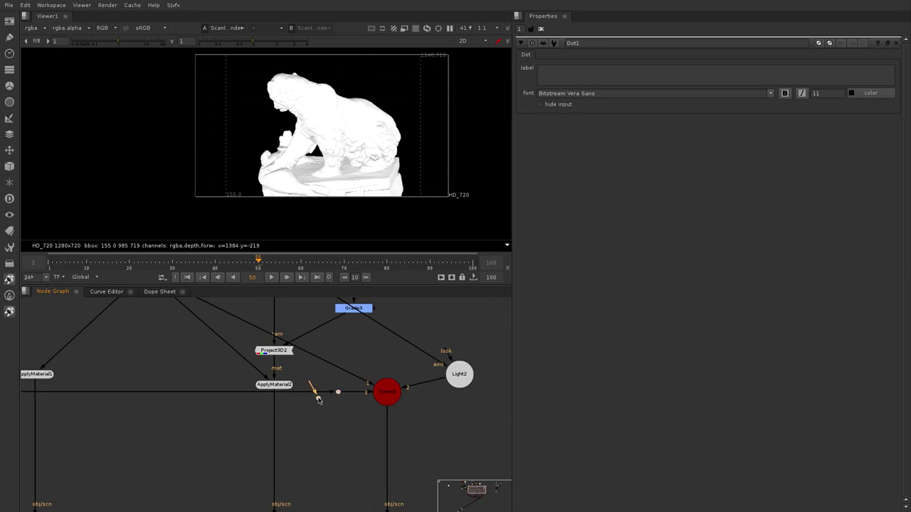
{"action": "left_click_drag", "start_coordinate": [318, 400], "coordinate": [309, 393]}
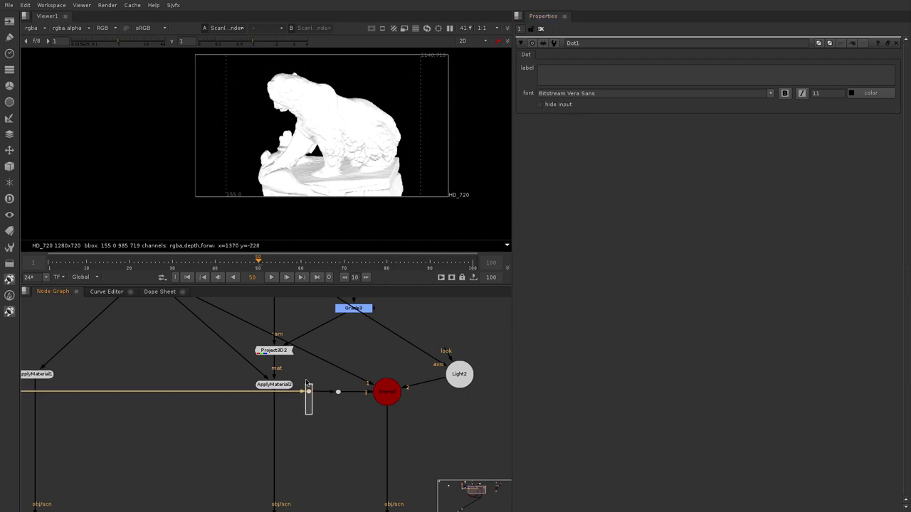
{"action": "key", "text": "Delete"}
Return to the frame-1 branch and display Light3 in the viewer.
{"action": "scroll", "coordinate": [332, 381], "scroll_direction": "down", "scroll_amount": 4}
{"action": "scroll", "coordinate": [411, 405], "scroll_direction": "up", "scroll_amount": 1}
{"action": "middle_click_drag", "start_coordinate": [340, 410], "coordinate": [387, 493]}
{"action": "scroll", "coordinate": [104, 430], "scroll_direction": "up", "scroll_amount": 3}
{"action": "key", "text": "1"}
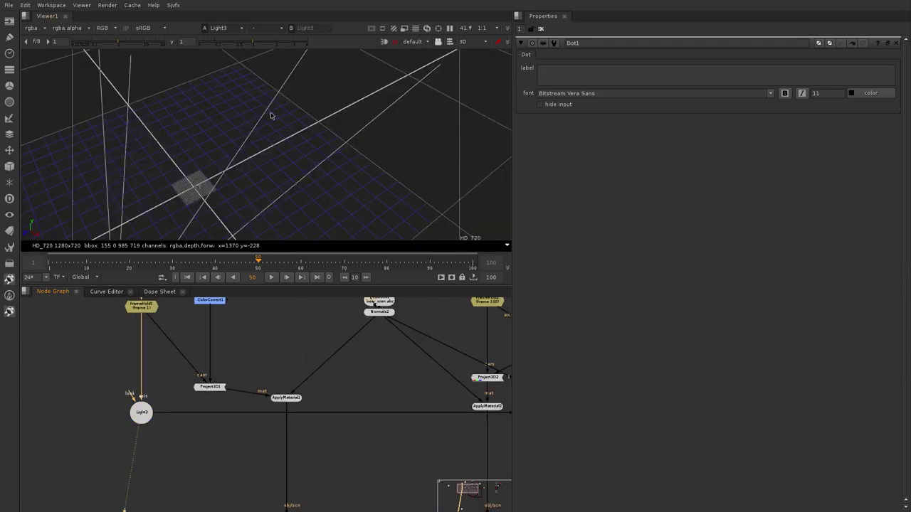
Inspect the light's position in the 3D view and display the lit bear's ScanlineRender in the 2D viewer.
{"action": "scroll", "coordinate": [272, 142], "scroll_direction": "down", "scroll_amount": 4}
{"action": "left_click_drag", "start_coordinate": [273, 158], "coordinate": [214, 128], "text": "ctrl"}
{"action": "scroll", "coordinate": [128, 400], "scroll_direction": "down", "scroll_amount": 1}
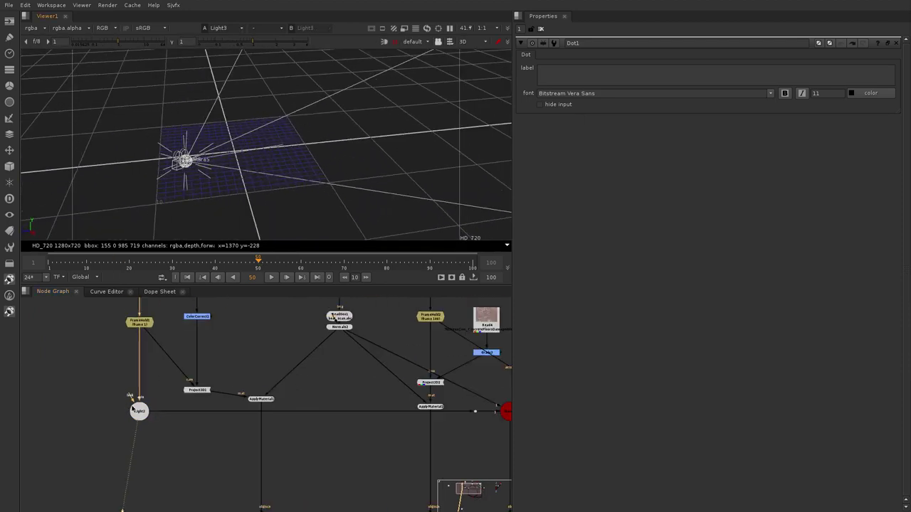
{"action": "middle_click_drag", "start_coordinate": [207, 432], "coordinate": [52, 390]}
{"action": "middle_click_drag", "start_coordinate": [340, 509], "coordinate": [284, 404]}
{"action": "scroll", "coordinate": [286, 406], "scroll_direction": "up", "scroll_amount": 2}
{"action": "left_click", "coordinate": [308, 421]}
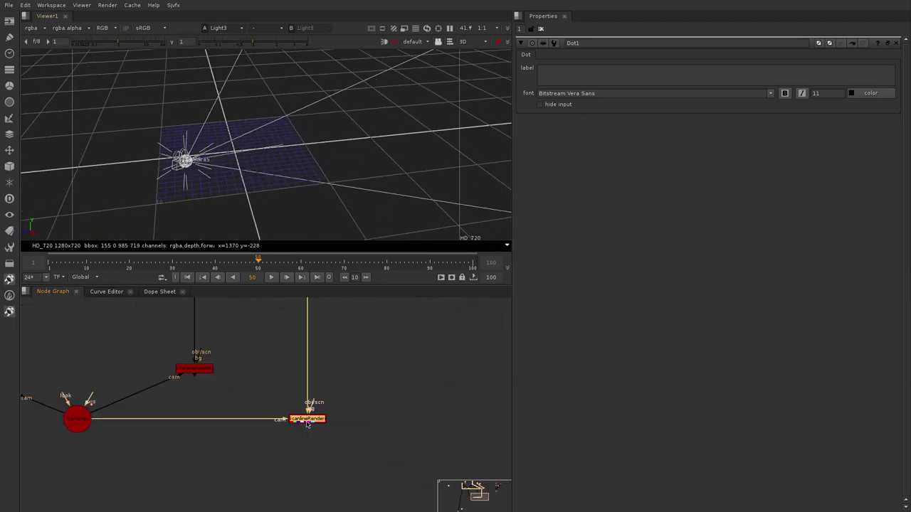
{"action": "key", "text": "1"}
{"action": "key", "text": "Tab"}
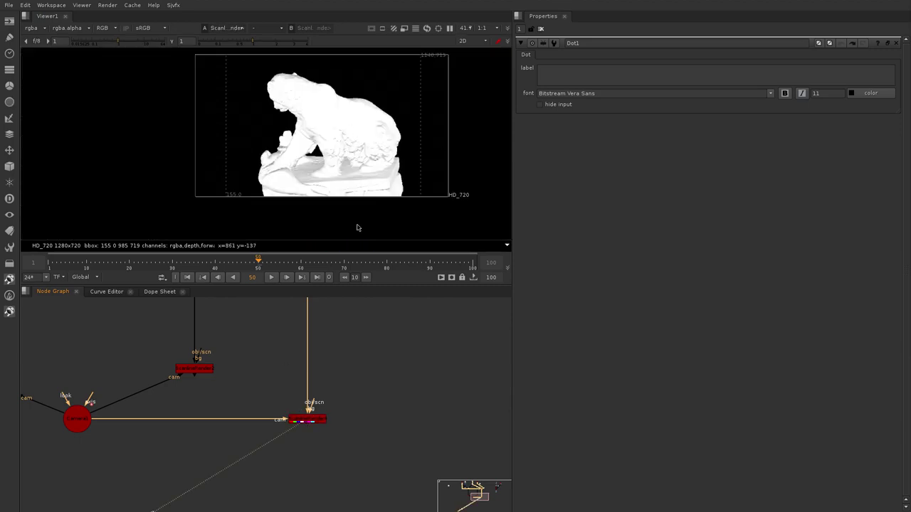
{"action": "scroll", "coordinate": [293, 167], "scroll_direction": "down", "scroll_amount": 2}
{"action": "scroll", "coordinate": [303, 180], "scroll_direction": "down", "scroll_amount": 1}
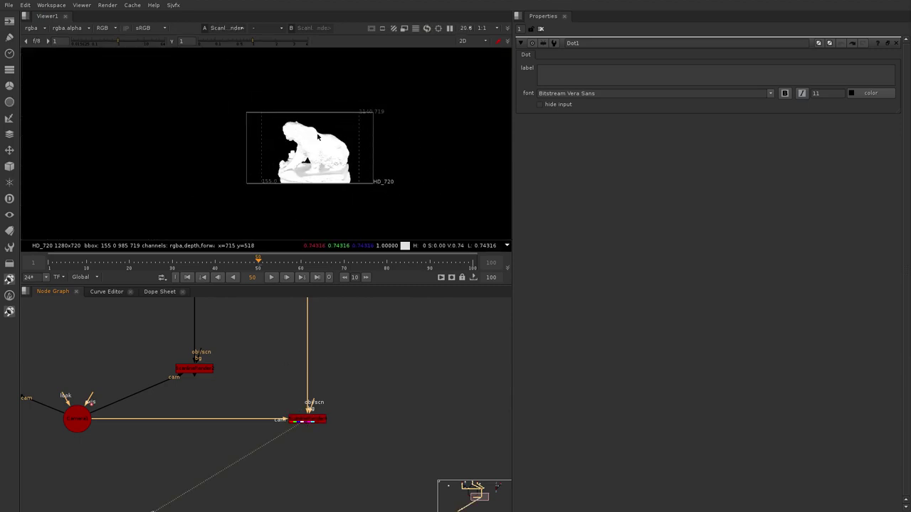
Set Light2's color to pure red with separate channel values of 1, 0 and 0.
{"action": "scroll", "coordinate": [327, 429], "scroll_direction": "down", "scroll_amount": 3}
{"action": "middle_click_drag", "start_coordinate": [246, 403], "coordinate": [331, 455]}
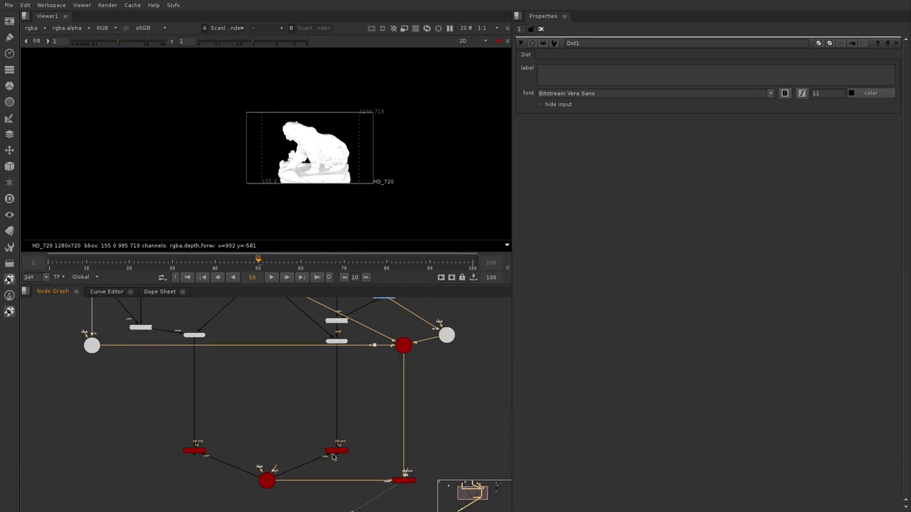
{"action": "middle_click_drag", "start_coordinate": [369, 387], "coordinate": [361, 404]}
{"action": "scroll", "coordinate": [325, 156], "scroll_direction": "up", "scroll_amount": 2}
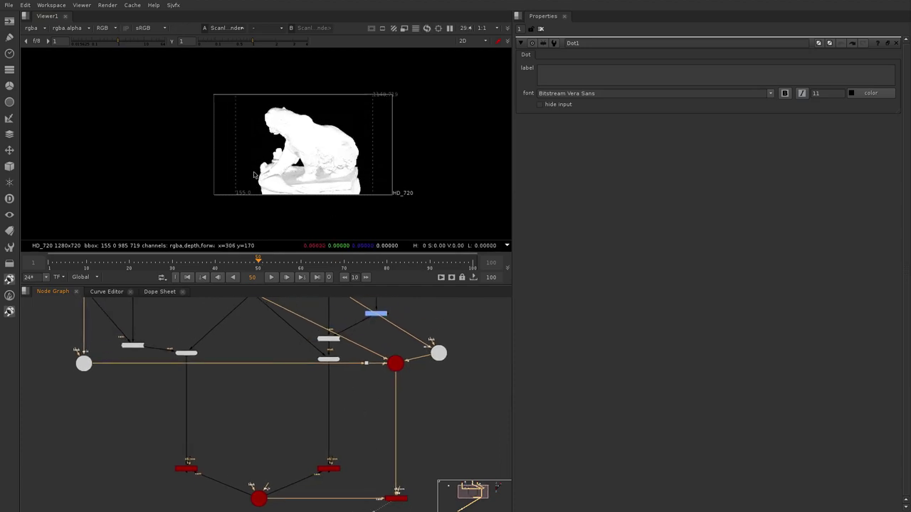
{"action": "scroll", "coordinate": [461, 378], "scroll_direction": "up", "scroll_amount": 4}
{"action": "double_click", "coordinate": [431, 350]}
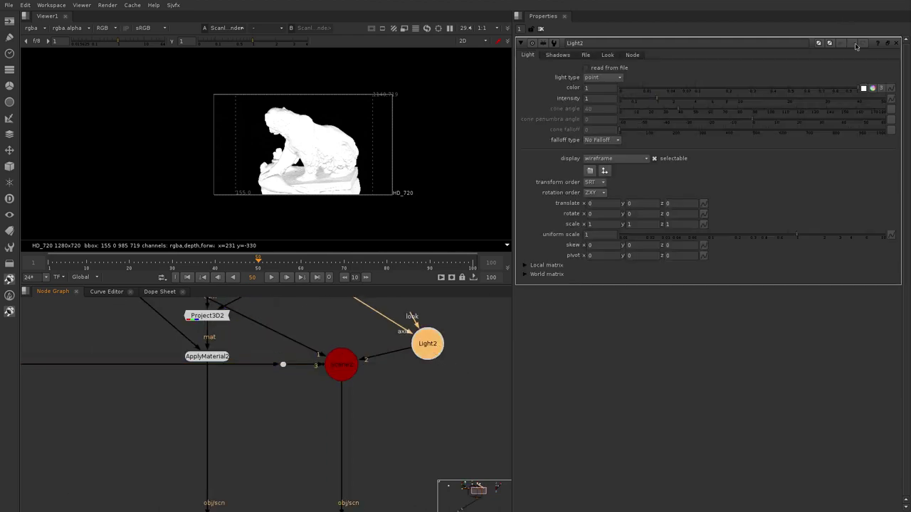
{"action": "left_click", "coordinate": [882, 89]}
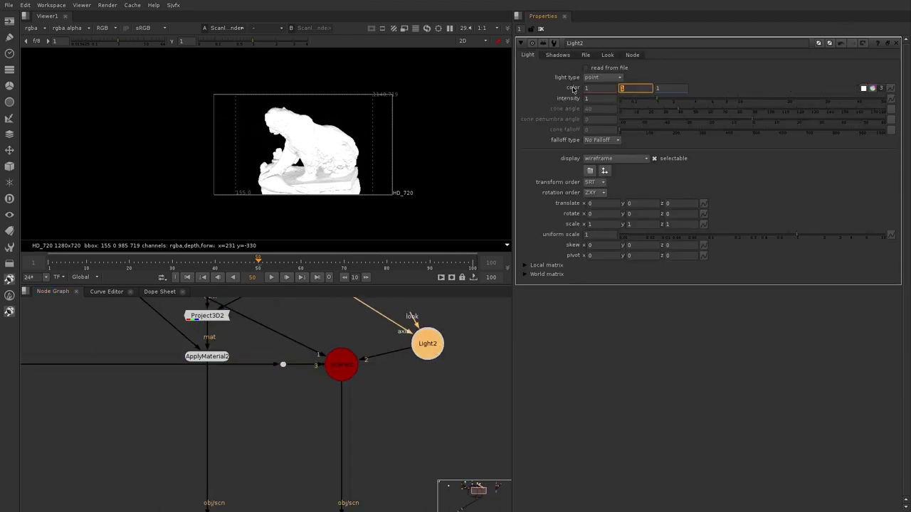
{"action": "key", "text": "Tab"}
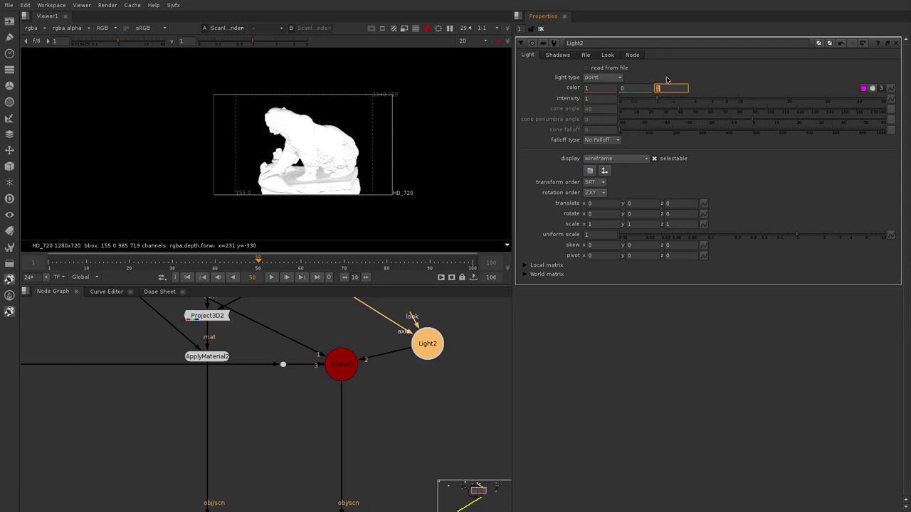
{"action": "type", "text": "0"}
Set Light3's color to pure blue with separate channel values of 0, 0 and 1.
{"action": "scroll", "coordinate": [365, 417], "scroll_direction": "down", "scroll_amount": 3}
{"action": "middle_click_drag", "start_coordinate": [317, 411], "coordinate": [481, 407]}
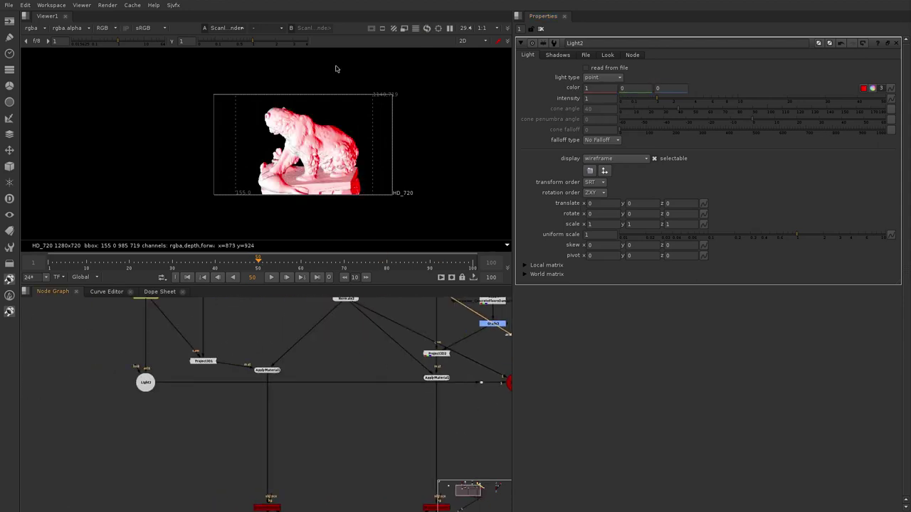
{"action": "scroll", "coordinate": [339, 150], "scroll_direction": "up", "scroll_amount": 1}
{"action": "scroll", "coordinate": [338, 151], "scroll_direction": "up", "scroll_amount": 1}
{"action": "middle_click_drag", "start_coordinate": [220, 427], "coordinate": [254, 425]}
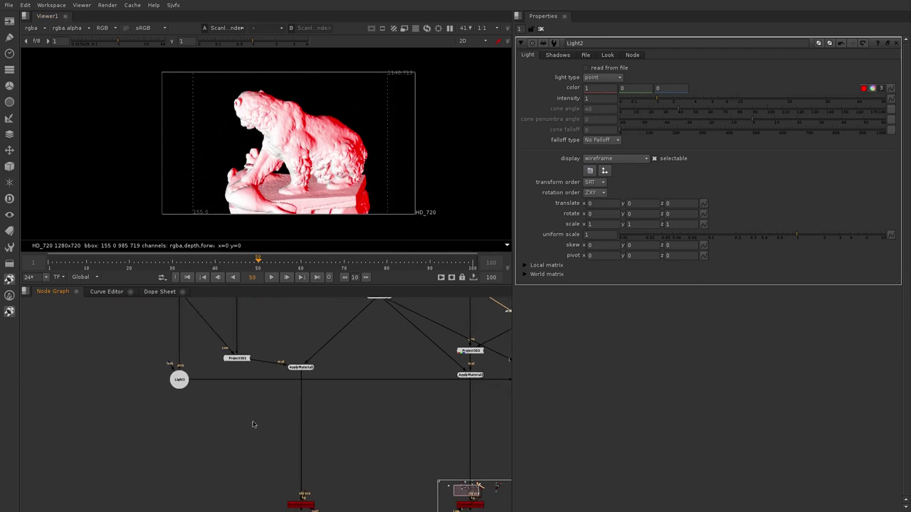
{"action": "scroll", "coordinate": [197, 409], "scroll_direction": "up", "scroll_amount": 2}
{"action": "double_click", "coordinate": [176, 371]}
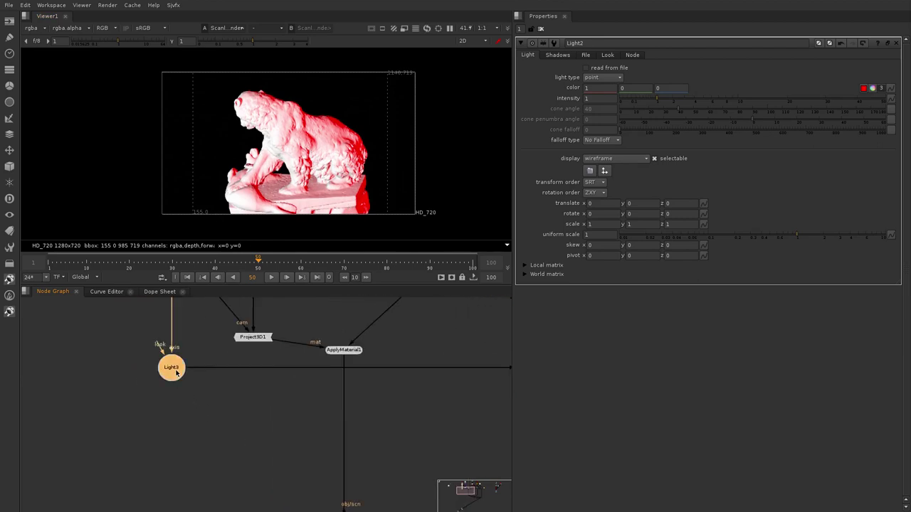
{"action": "left_click", "coordinate": [880, 88]}
{"action": "left_click", "coordinate": [873, 33]}
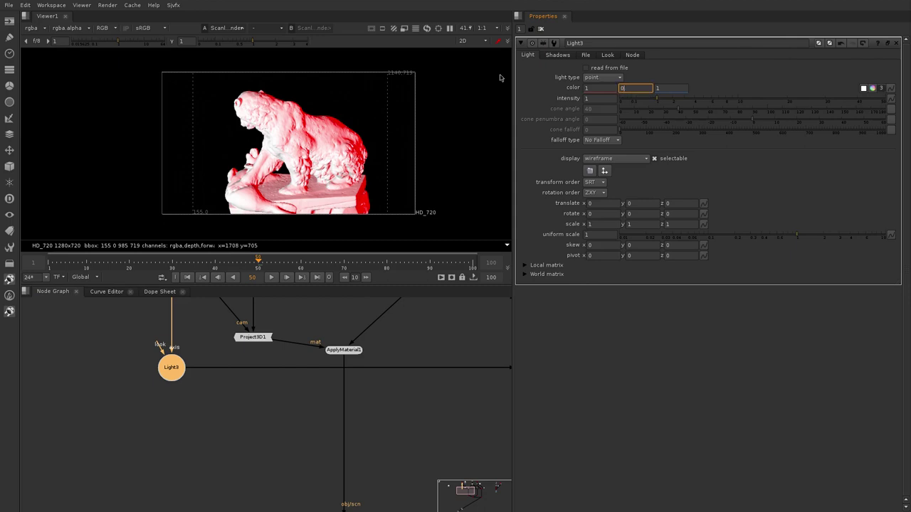
{"action": "key", "text": "shift+Tab"}
{"action": "type", "text": "0"}
{"action": "key", "text": "Return"}
Check the red channel of the two-light ScanlineRender on its own and return the viewer to RGB.
{"action": "scroll", "coordinate": [387, 418], "scroll_direction": "down", "scroll_amount": 2}
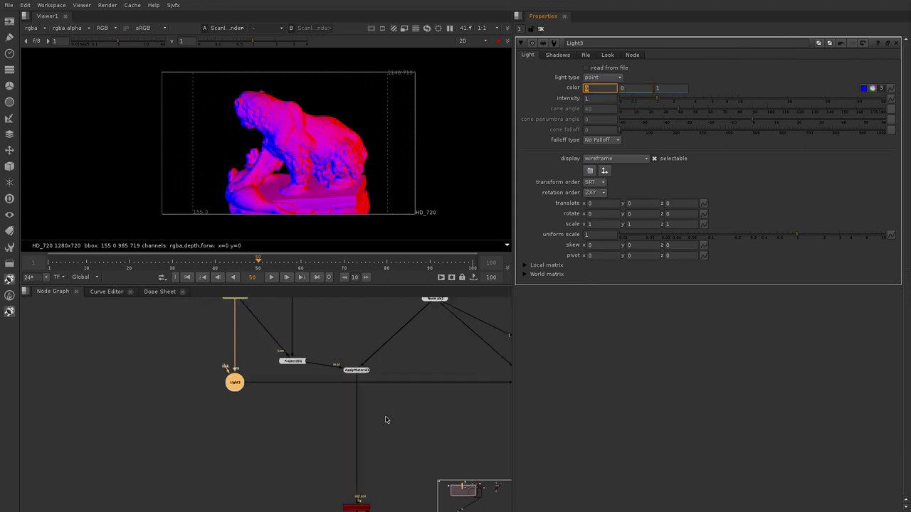
{"action": "middle_click_drag", "start_coordinate": [415, 414], "coordinate": [242, 384]}
{"action": "scroll", "coordinate": [244, 360], "scroll_direction": "down", "scroll_amount": 4}
{"action": "scroll", "coordinate": [343, 425], "scroll_direction": "up", "scroll_amount": 4}
{"action": "left_click", "coordinate": [335, 440]}
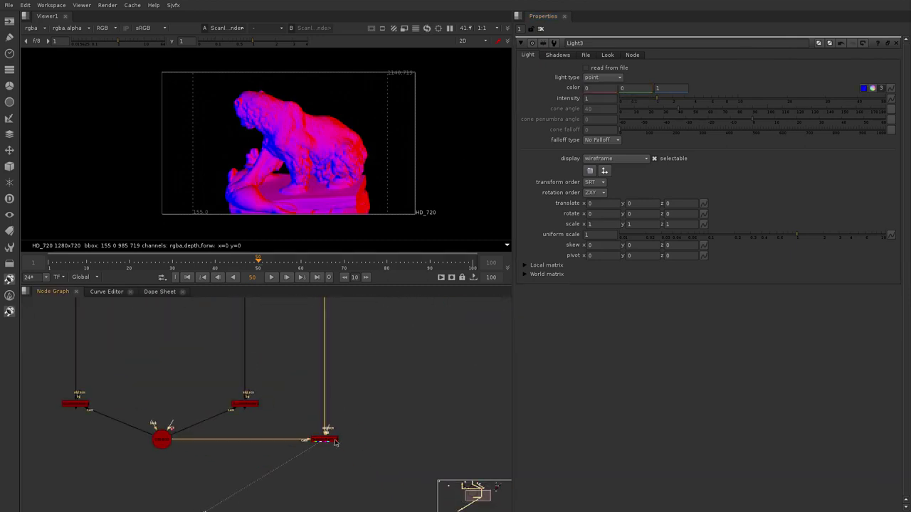
{"action": "scroll", "coordinate": [324, 125], "scroll_direction": "up", "scroll_amount": 4}
{"action": "key", "text": "r"}
{"action": "scroll", "coordinate": [327, 128], "scroll_direction": "down", "scroll_amount": 4}
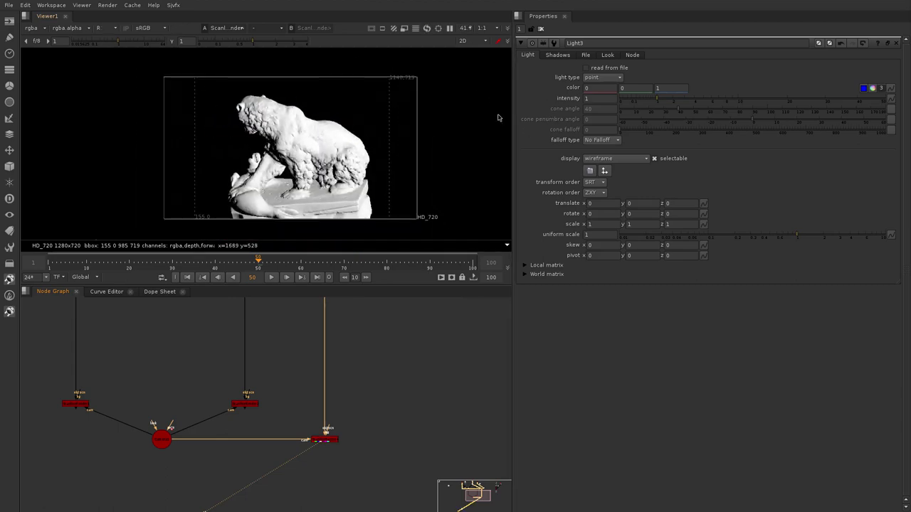
{"action": "key", "text": "r"}
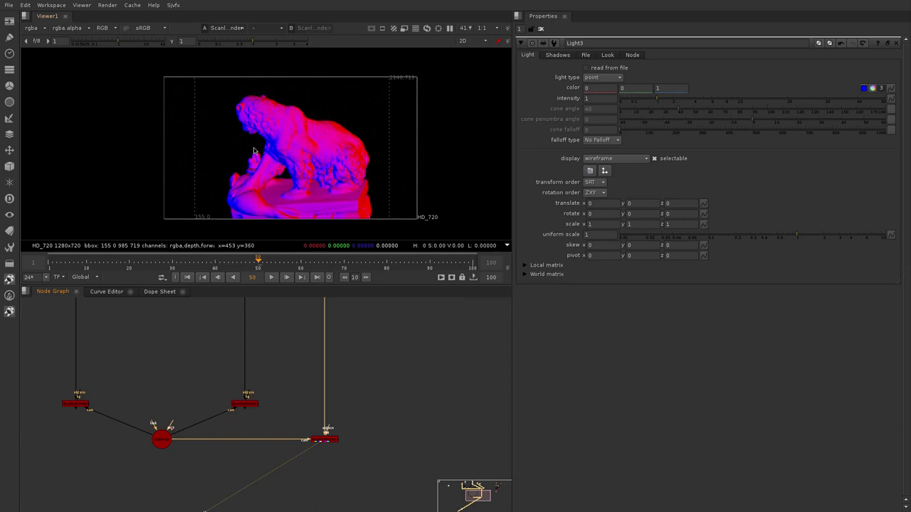
Raise the render camera and the lights' ScanlineRender above the two projection ScanlineRenders in the graph.
{"action": "scroll", "coordinate": [292, 425], "scroll_direction": "down", "scroll_amount": 4}
{"action": "middle_click_drag", "start_coordinate": [292, 425], "coordinate": [332, 355]}
{"action": "scroll", "coordinate": [311, 358], "scroll_direction": "up", "scroll_amount": 3}
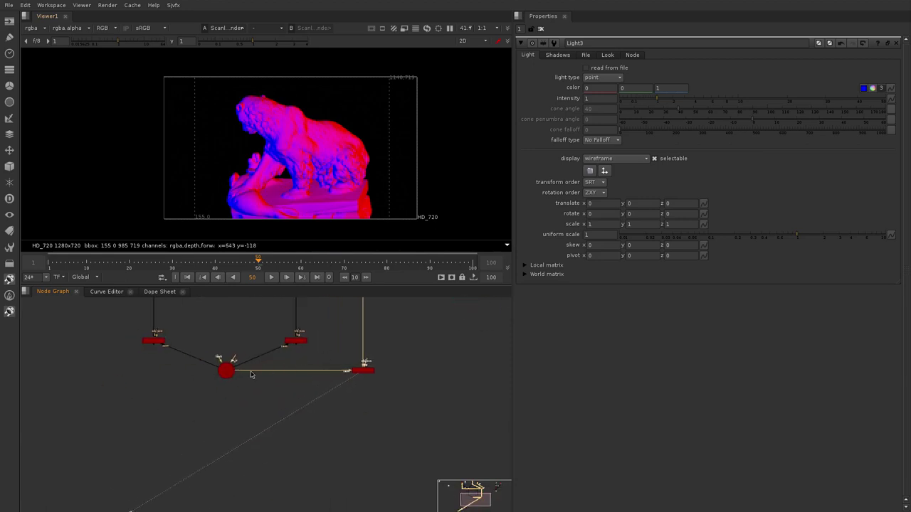
{"action": "left_click_drag", "start_coordinate": [227, 374], "coordinate": [229, 321]}
{"action": "left_click_drag", "start_coordinate": [366, 371], "coordinate": [325, 397]}
Add a Shuffle after the lights' ScanlineRender and route the red channel into red, green, blue and alpha.
{"action": "key", "text": "Tab"}
{"action": "type", "text": "shu"}
{"action": "left_click", "coordinate": [355, 326]}
{"action": "scroll", "coordinate": [356, 327], "scroll_direction": "up", "scroll_amount": 2}
{"action": "left_click", "coordinate": [539, 107]}
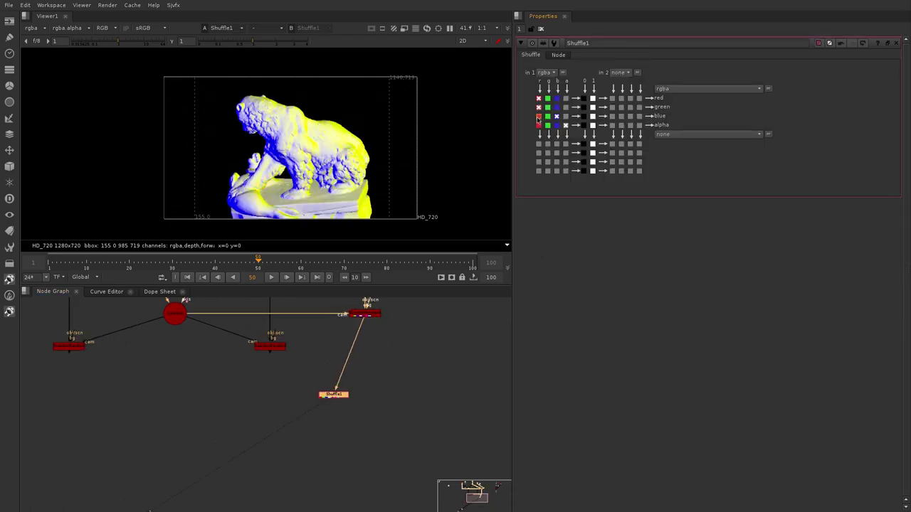
{"action": "left_click", "coordinate": [538, 116]}
{"action": "left_click", "coordinate": [538, 125]}
Display the ScanlineRender of the frame-100 projection in the viewer.
{"action": "middle_click_drag", "start_coordinate": [277, 342], "coordinate": [319, 356]}
{"action": "scroll", "coordinate": [319, 356], "scroll_direction": "up", "scroll_amount": 1}
{"action": "left_click", "coordinate": [319, 359]}
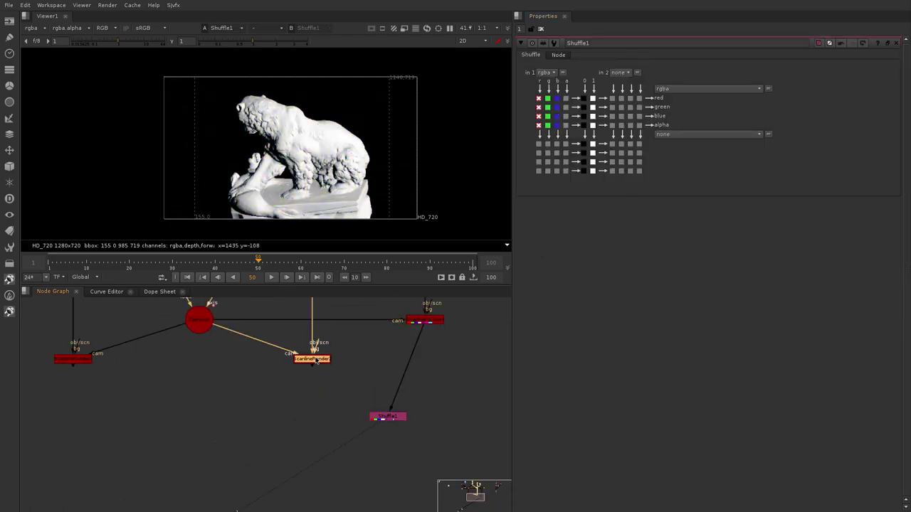
{"action": "key", "text": "1"}
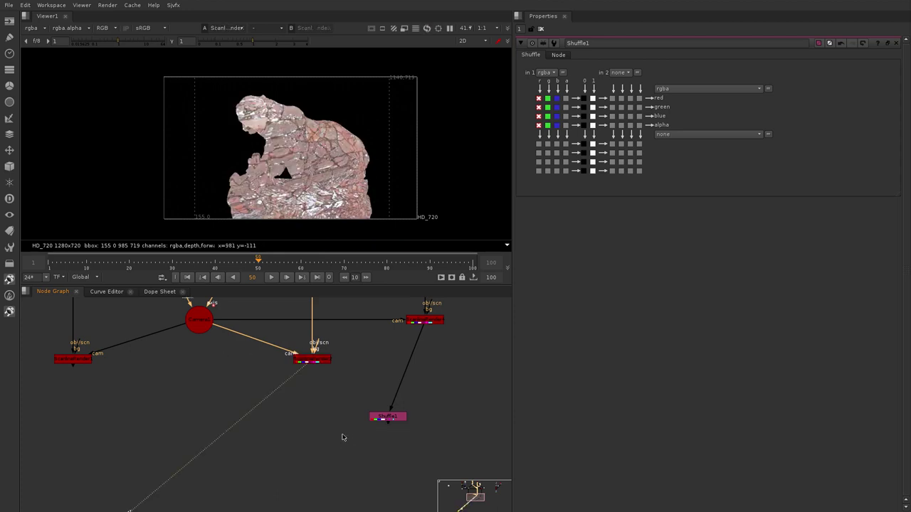
Add an In merge with the frame-100 projection render as A and Shuffle1 as B, and display it.
{"action": "scroll", "coordinate": [343, 423], "scroll_direction": "up", "scroll_amount": 2}
{"action": "left_click", "coordinate": [327, 419]}
{"action": "scroll", "coordinate": [326, 418], "scroll_direction": "down", "scroll_amount": 2}
{"action": "key", "text": "Tab"}
{"action": "type", "text": "Invert"}
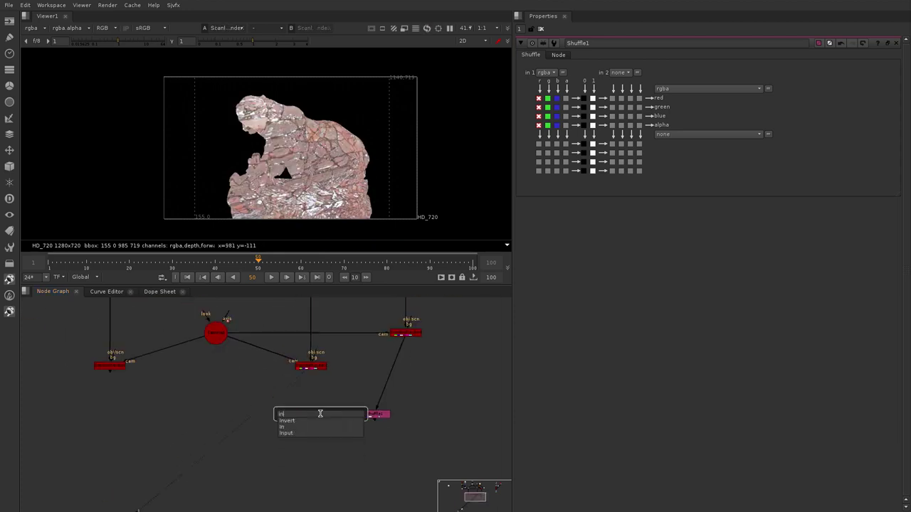
{"action": "key", "text": "Return"}
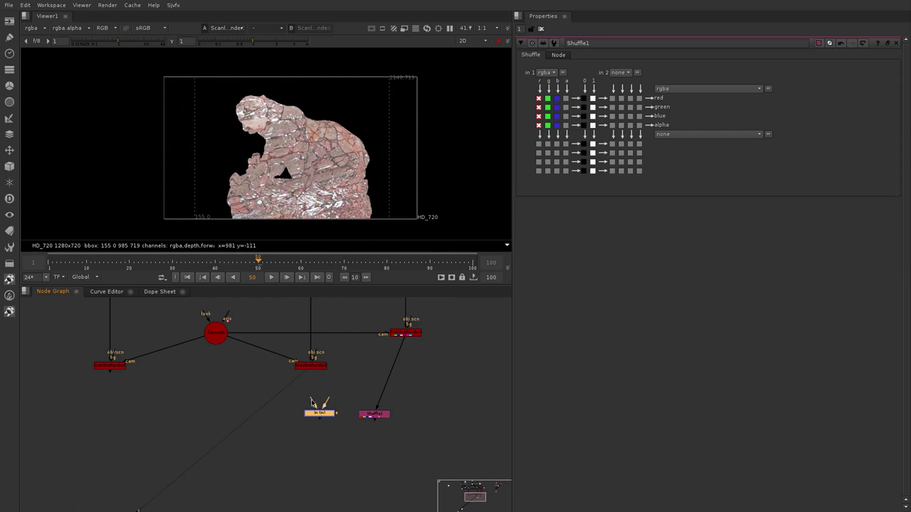
{"action": "left_click_drag", "start_coordinate": [313, 369], "coordinate": [313, 368]}
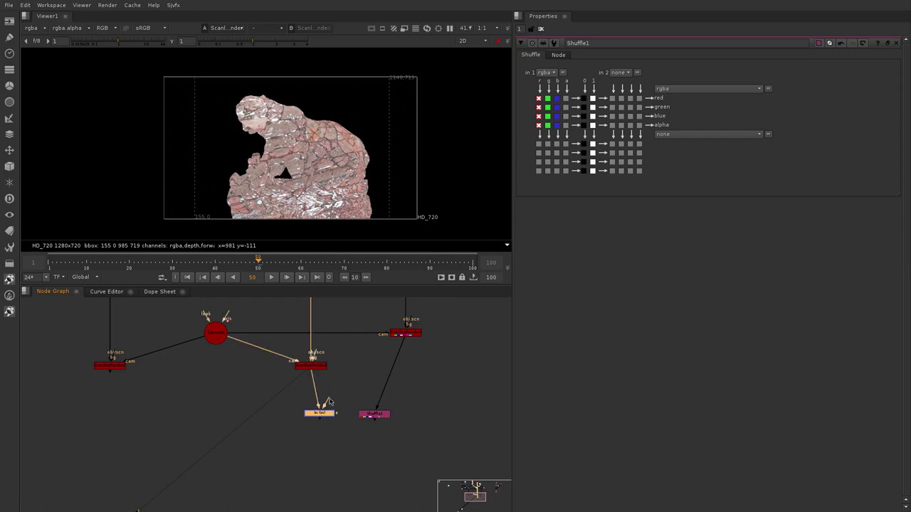
{"action": "left_click_drag", "start_coordinate": [374, 418], "coordinate": [314, 414]}
{"action": "key", "text": "1"}
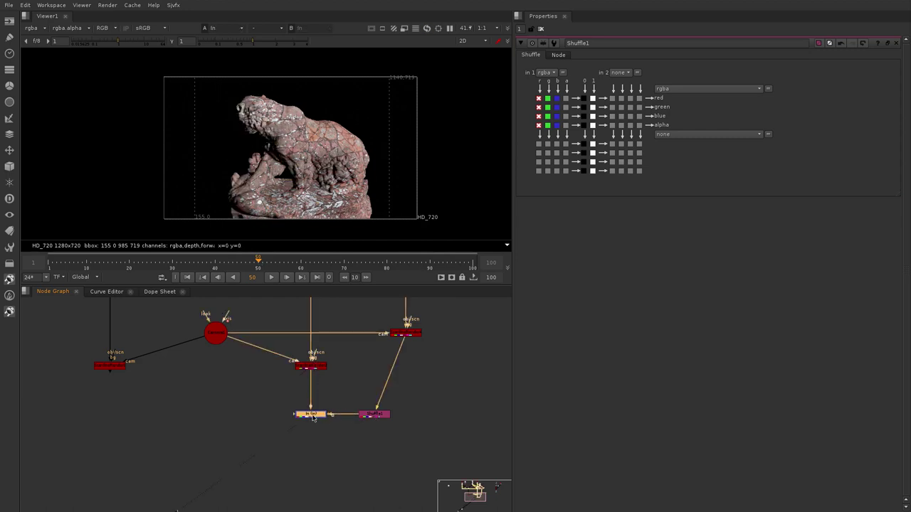
Compare Shuffle1's light matte with the In merge result in the viewer.
{"action": "scroll", "coordinate": [379, 422], "scroll_direction": "up", "scroll_amount": 1}
{"action": "left_click", "coordinate": [369, 414]}
{"action": "key", "text": "1"}
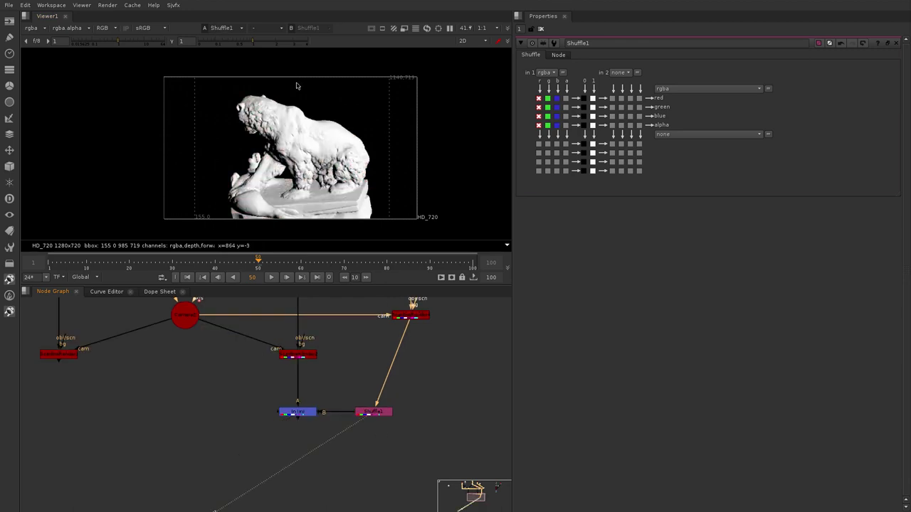
{"action": "left_click", "coordinate": [306, 413]}
{"action": "key", "text": "1"}
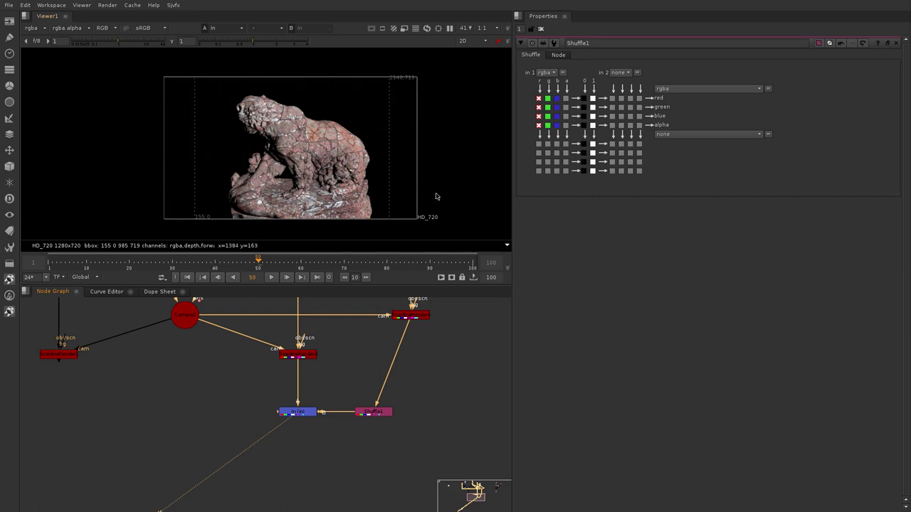
Paste a copy of the In merge below the frame-1 projection's ScanlineRender.
{"action": "left_click", "coordinate": [293, 415]}
{"action": "key", "text": "ctrl+c"}
{"action": "left_click", "coordinate": [119, 432]}
{"action": "key", "text": "ctrl+v"}
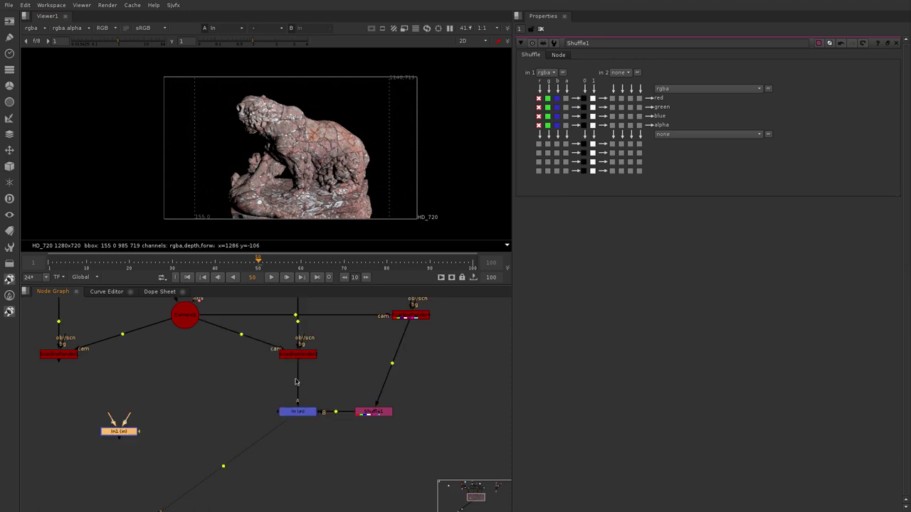
Paste a copy of Shuffle1 fed by the lights' ScanlineRender, and route blue into all four outputs of Shuffle1.
{"action": "left_click", "coordinate": [382, 413]}
{"action": "key", "text": "ctrl+c"}
{"action": "left_click", "coordinate": [417, 410]}
{"action": "left_click_drag", "start_coordinate": [421, 402], "coordinate": [428, 389]}
{"action": "left_click_drag", "start_coordinate": [413, 308], "coordinate": [412, 313]}
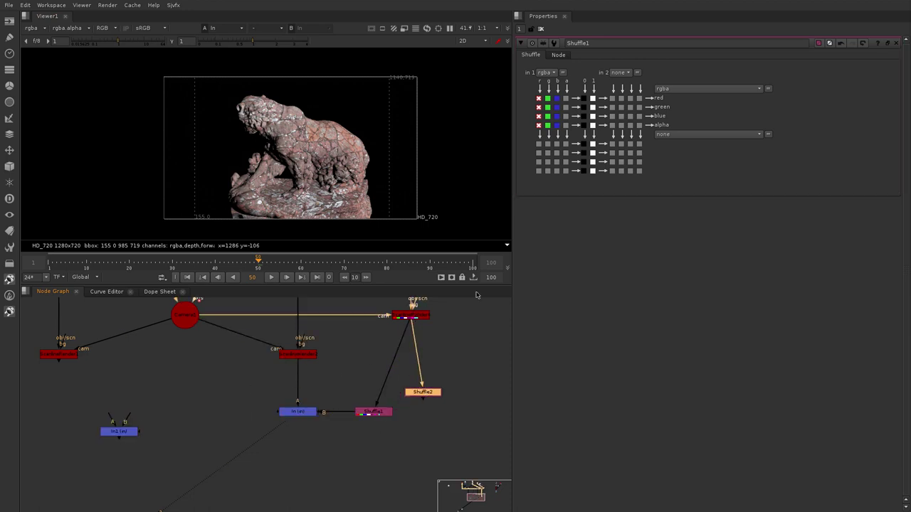
{"action": "left_click", "coordinate": [557, 117]}
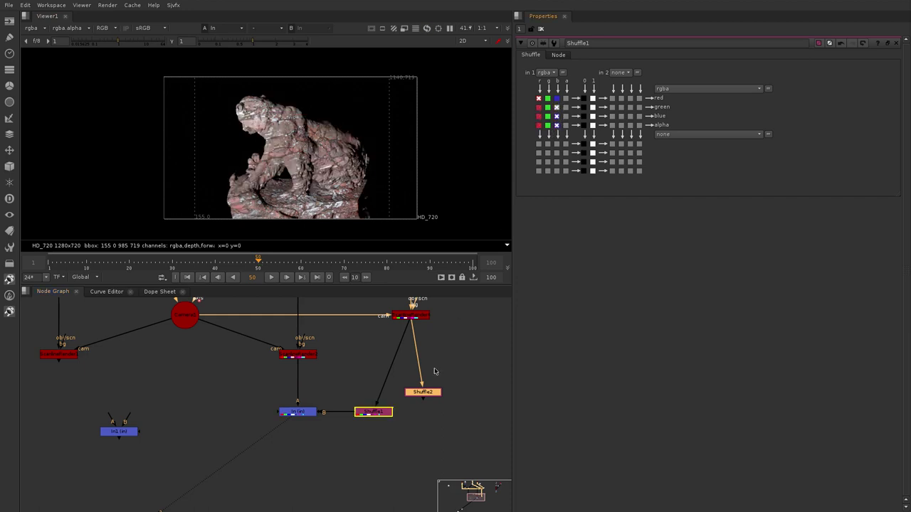
Connect In1's A input to the frame-1 projection render and B to Shuffle2, and group the two nodes closely.
{"action": "left_click_drag", "start_coordinate": [422, 392], "coordinate": [240, 403]}
{"action": "left_click", "coordinate": [59, 355]}
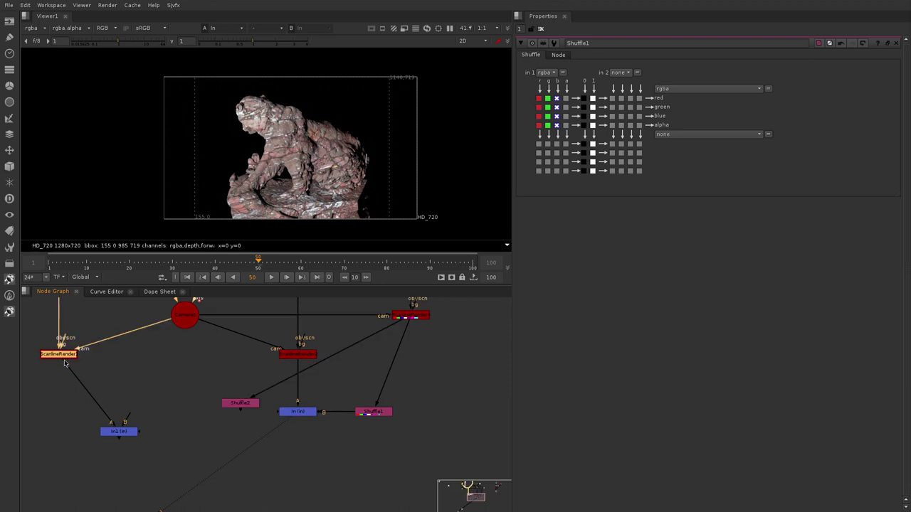
{"action": "key", "text": "1"}
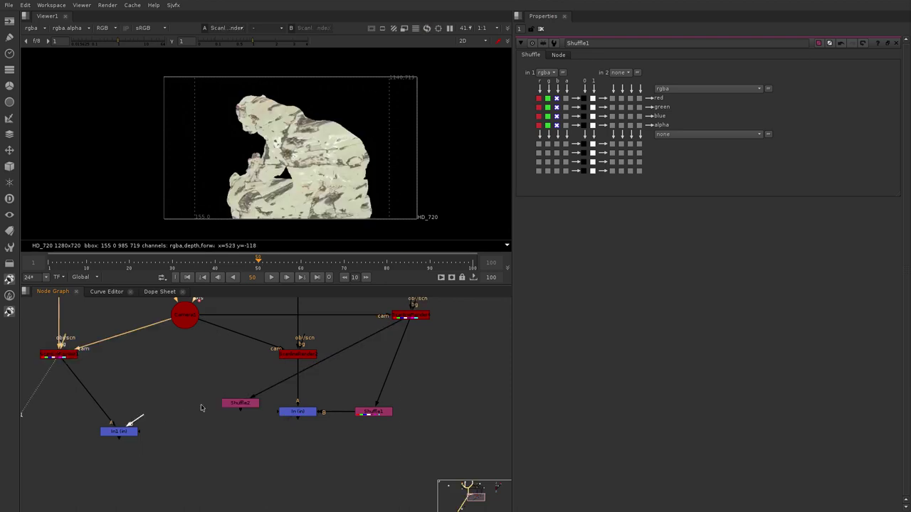
{"action": "left_click_drag", "start_coordinate": [106, 434], "coordinate": [164, 411]}
{"action": "key", "text": "1"}
{"action": "left_click_drag", "start_coordinate": [248, 403], "coordinate": [213, 388]}
{"action": "left_click_drag", "start_coordinate": [171, 413], "coordinate": [190, 416]}
Display Shuffle2 and route its blue channel into red, green, blue and alpha.
{"action": "scroll", "coordinate": [207, 399], "scroll_direction": "up", "scroll_amount": 2}
{"action": "left_click", "coordinate": [212, 387]}
{"action": "key", "text": "1"}
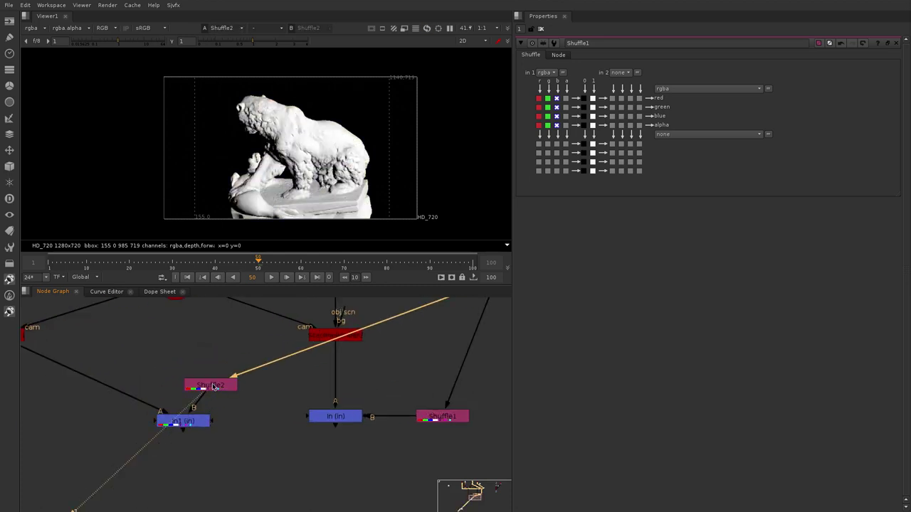
{"action": "left_click", "coordinate": [214, 387]}
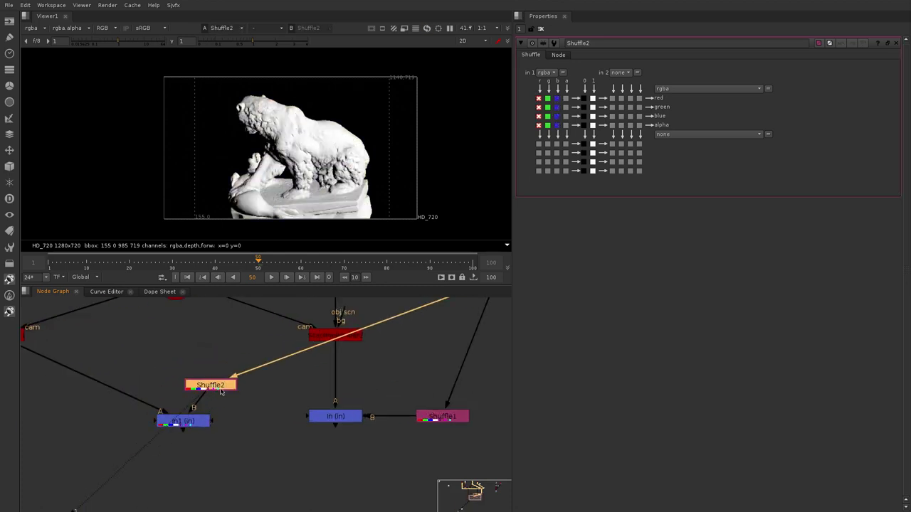
{"action": "left_click", "coordinate": [557, 126]}
{"action": "left_click", "coordinate": [556, 116]}
{"action": "left_click", "coordinate": [556, 108]}
{"action": "left_click", "coordinate": [557, 99]}
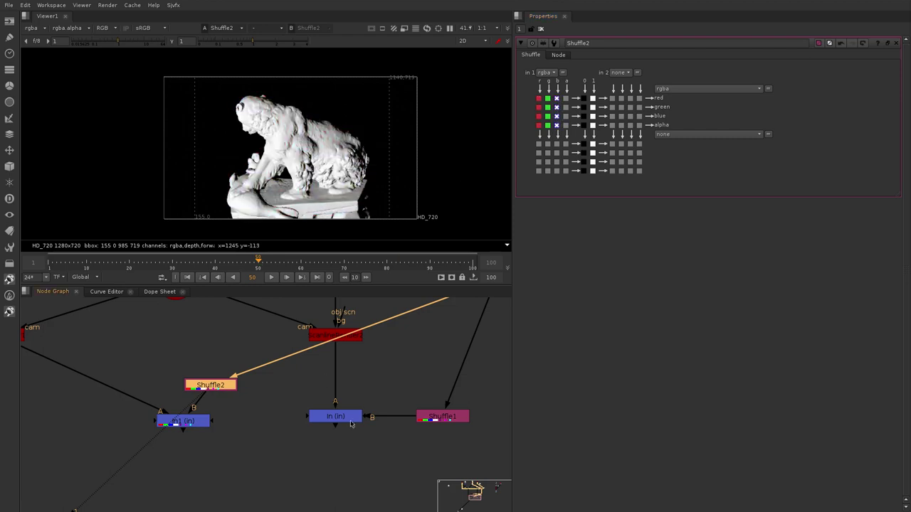
Route red into all four outputs of Shuffle1, shift In1 closer to its inputs, and display the In merge.
{"action": "middle_click_drag", "start_coordinate": [350, 425], "coordinate": [247, 425]}
{"action": "left_click", "coordinate": [339, 417]}
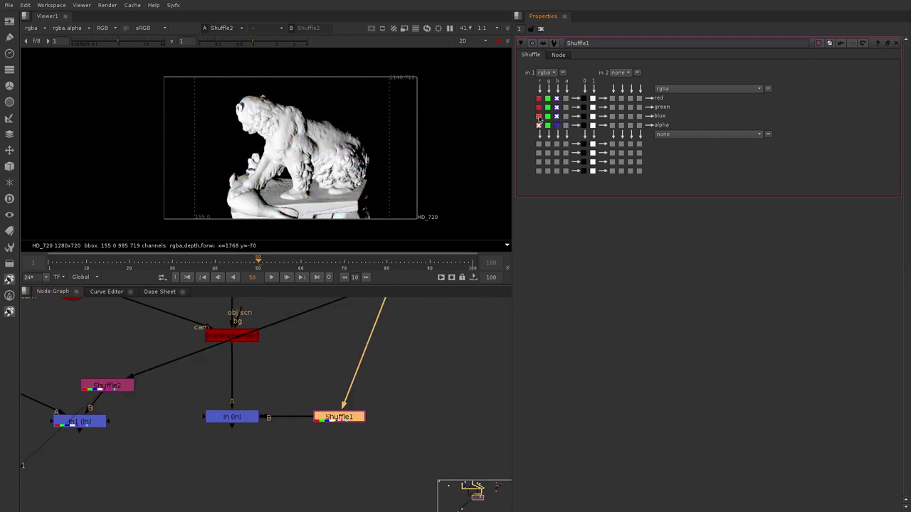
{"action": "middle_click_drag", "start_coordinate": [54, 444], "coordinate": [162, 426]}
{"action": "left_click_drag", "start_coordinate": [163, 426], "coordinate": [180, 407]}
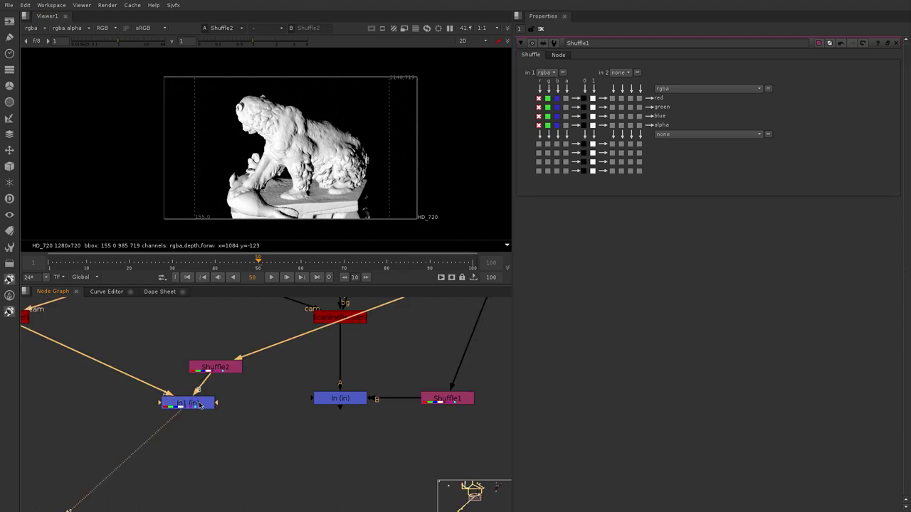
{"action": "left_click", "coordinate": [354, 399]}
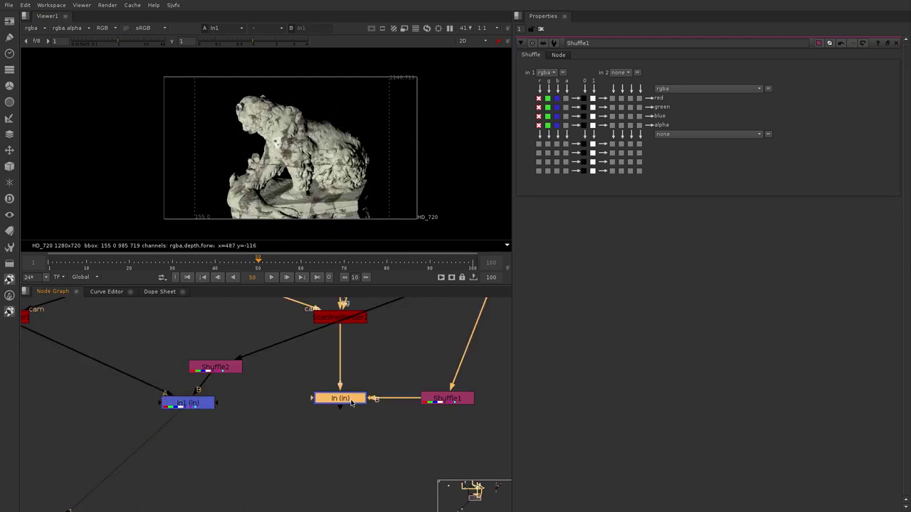
{"action": "key", "text": "1"}
Add a Merge node below the two masked projections, connect A to In1 and B to In, and display it.
{"action": "left_click", "coordinate": [247, 446]}
{"action": "middle_click_drag", "start_coordinate": [274, 504], "coordinate": [309, 452]}
{"action": "key", "text": "Tab"}
{"action": "type", "text": "mer"}
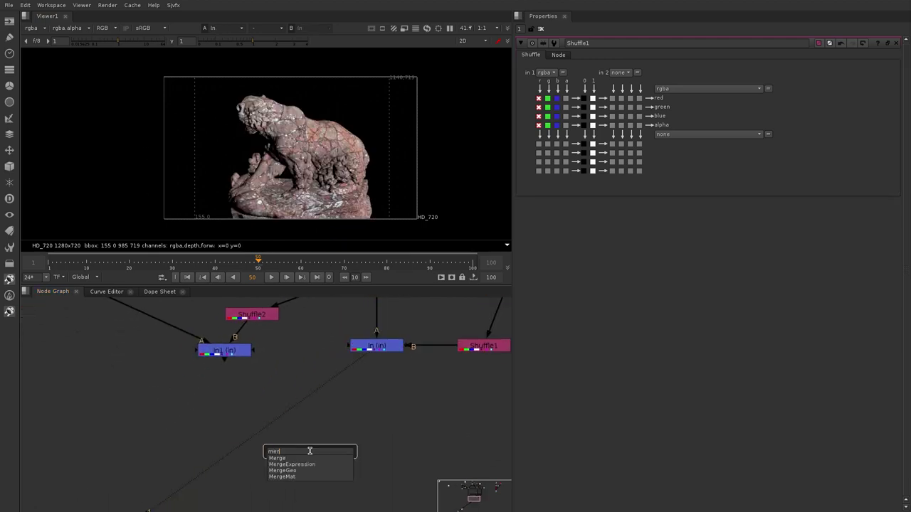
{"action": "type", "text": "ge"}
{"action": "key", "text": "Return"}
{"action": "left_click_drag", "start_coordinate": [229, 378], "coordinate": [225, 351]}
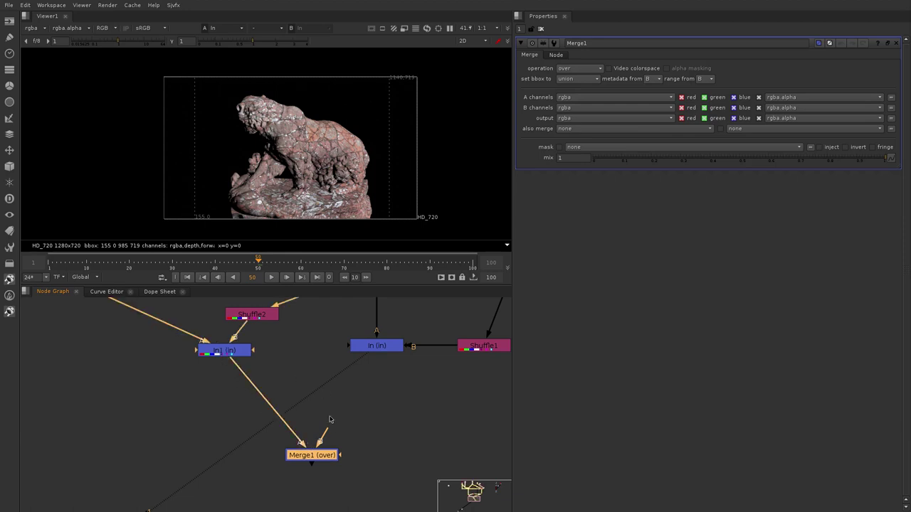
{"action": "left_click_drag", "start_coordinate": [354, 383], "coordinate": [375, 347]}
{"action": "left_click_drag", "start_coordinate": [322, 450], "coordinate": [298, 456]}
{"action": "key", "text": "1"}
Inspect the merged projections full screen at several frames along the timeline.
{"action": "key", "text": "space"}
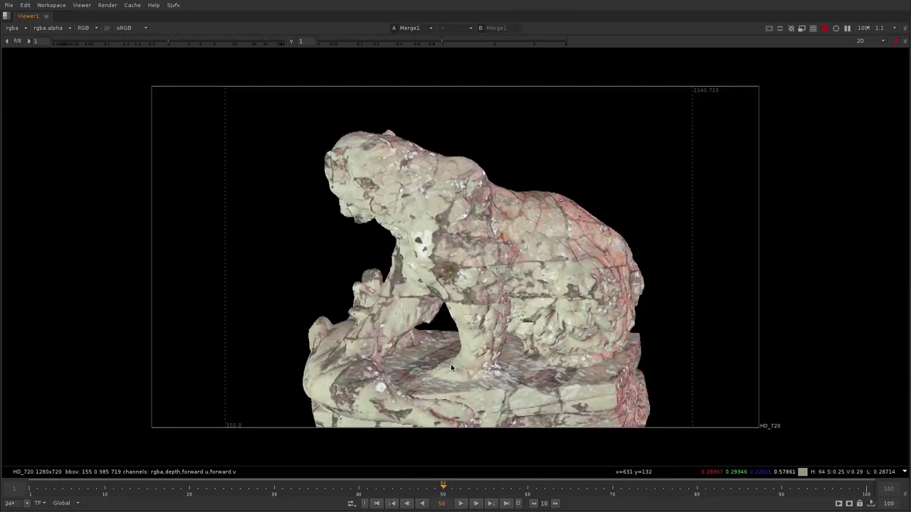
{"action": "left_click", "coordinate": [713, 489]}
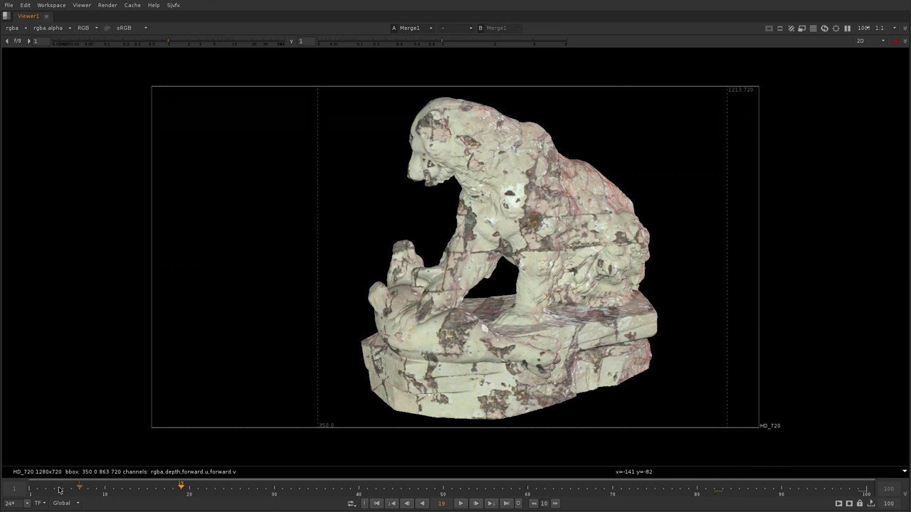
{"action": "key", "text": "alt+Left"}
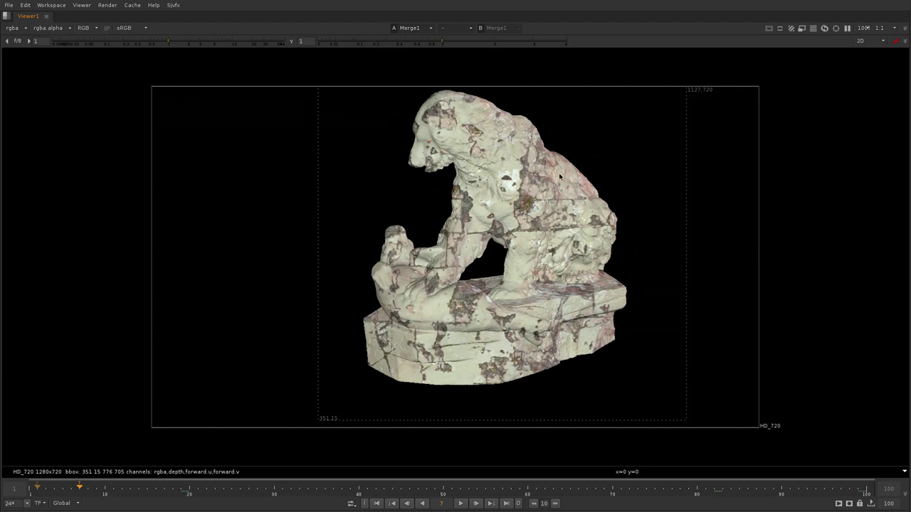
{"action": "key", "text": "alt+Left"}
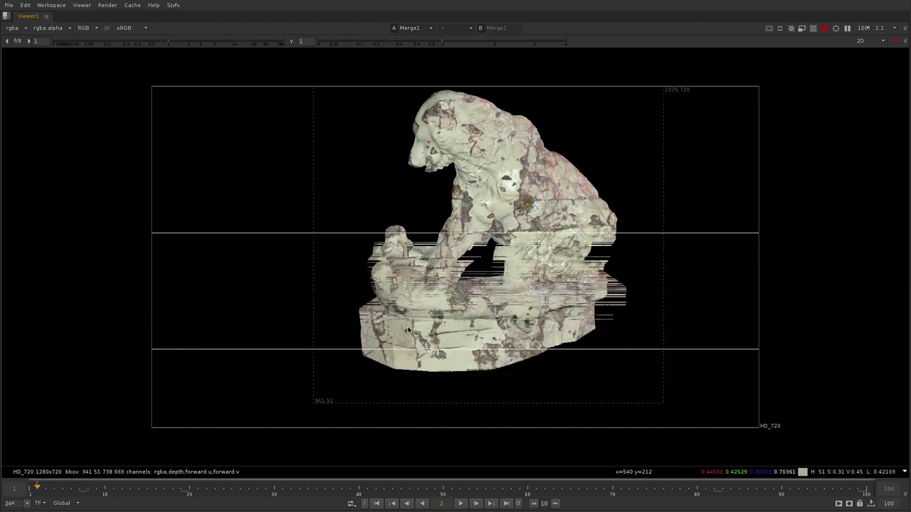
{"action": "key", "text": "space"}
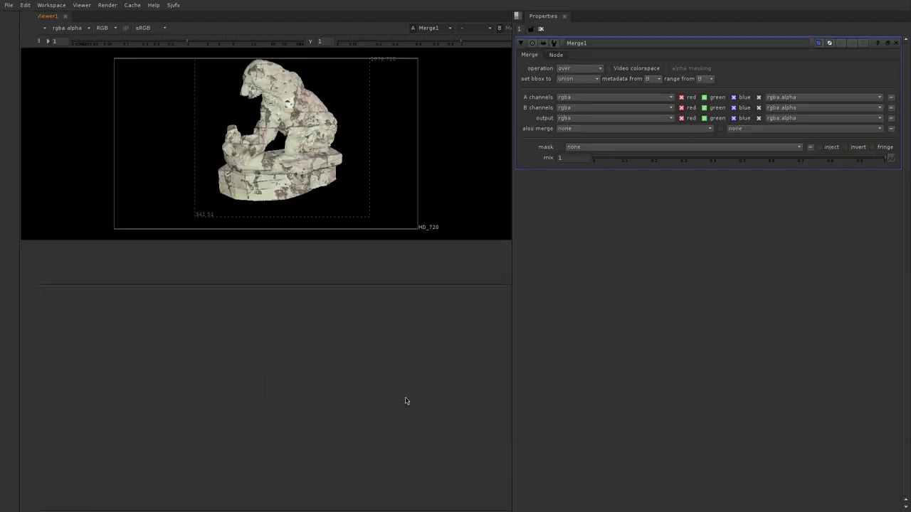
Move the Read1 node with the rendered sequence beneath Merge1 and display it.
{"action": "middle_click_drag", "start_coordinate": [305, 486], "coordinate": [305, 387]}
{"action": "scroll", "coordinate": [305, 387], "scroll_direction": "up", "scroll_amount": 4}
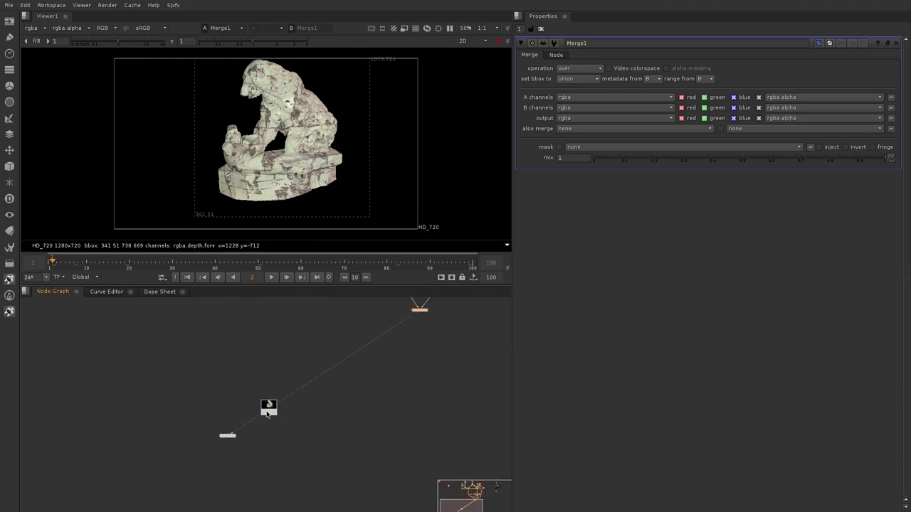
{"action": "left_click_drag", "start_coordinate": [268, 412], "coordinate": [416, 389]}
{"action": "key", "text": "1"}
{"action": "scroll", "coordinate": [415, 389], "scroll_direction": "down", "scroll_amount": 2}
{"action": "middle_click_drag", "start_coordinate": [443, 366], "coordinate": [401, 398]}
{"action": "scroll", "coordinate": [464, 358], "scroll_direction": "up", "scroll_amount": 2}
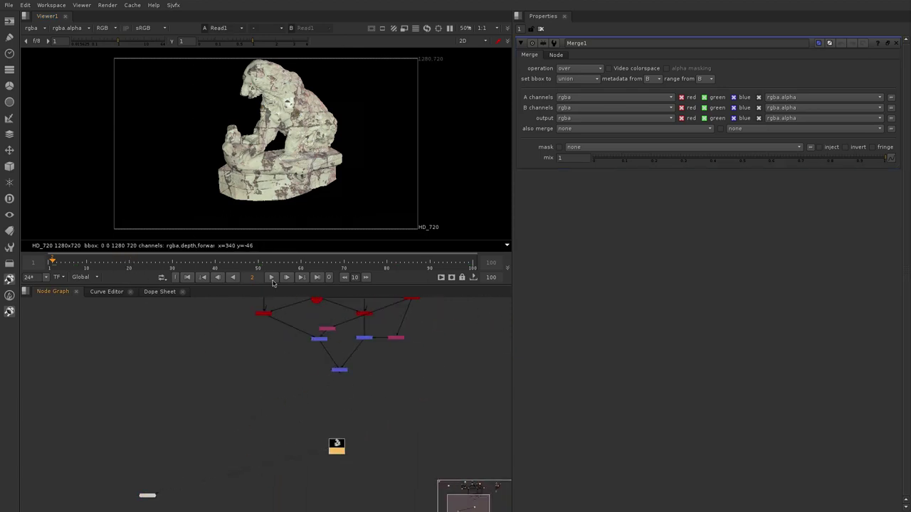
Play back the Read1 sequence full screen, stop it, and return to the normal layout.
{"action": "left_click", "coordinate": [272, 283]}
{"action": "key", "text": "space"}
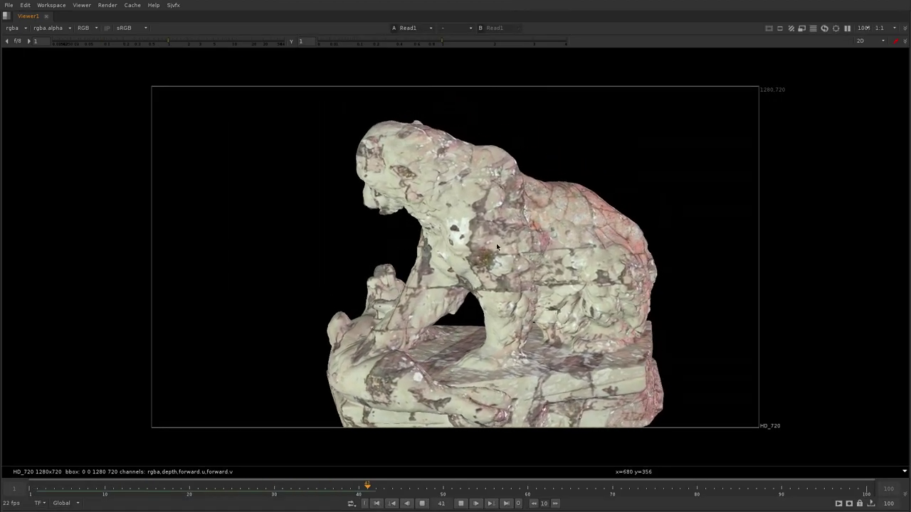
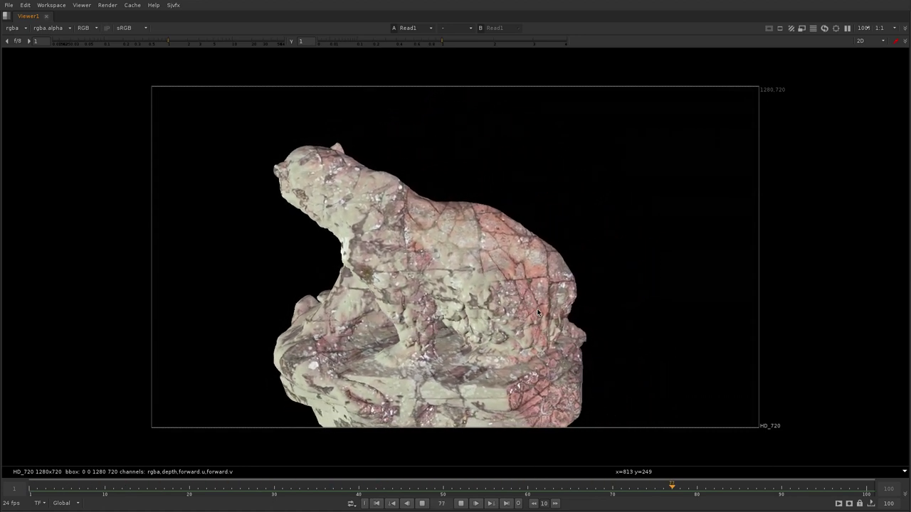
{"action": "left_click", "coordinate": [461, 504]}
{"action": "key", "text": "space"}
Examine the upstream projection setup, including the second camera, its FrameHold and the lights.
{"action": "scroll", "coordinate": [412, 431], "scroll_direction": "down", "scroll_amount": 3}
{"action": "middle_click_drag", "start_coordinate": [406, 404], "coordinate": [389, 506]}
{"action": "scroll", "coordinate": [353, 457], "scroll_direction": "up", "scroll_amount": 3}
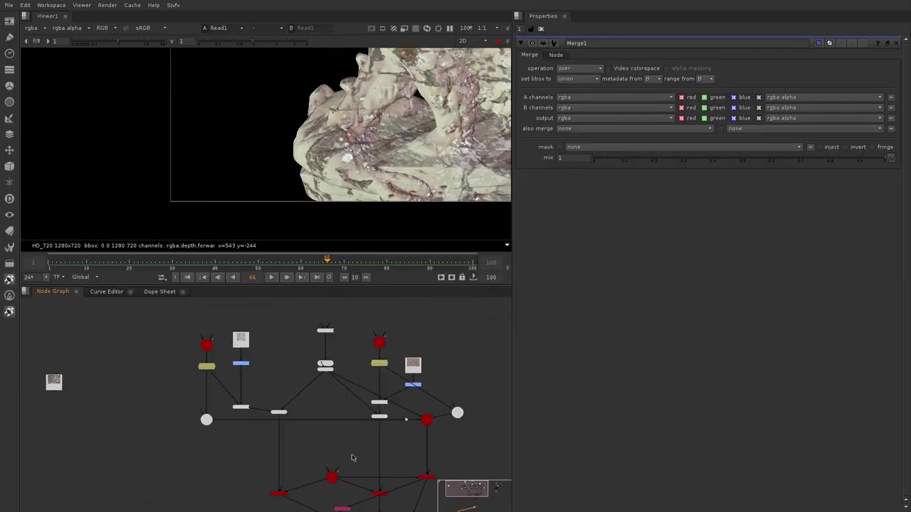
{"action": "scroll", "coordinate": [351, 458], "scroll_direction": "up", "scroll_amount": 8}
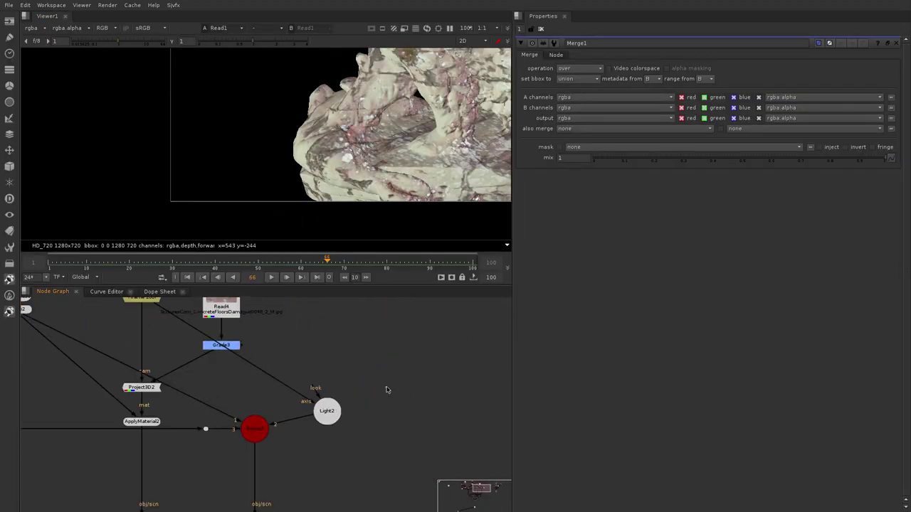
{"action": "scroll", "coordinate": [391, 411], "scroll_direction": "down", "scroll_amount": 3}
{"action": "middle_click_drag", "start_coordinate": [411, 457], "coordinate": [437, 499]}
{"action": "scroll", "coordinate": [290, 324], "scroll_direction": "up", "scroll_amount": 2}
{"action": "left_click_drag", "start_coordinate": [295, 312], "coordinate": [203, 475]}
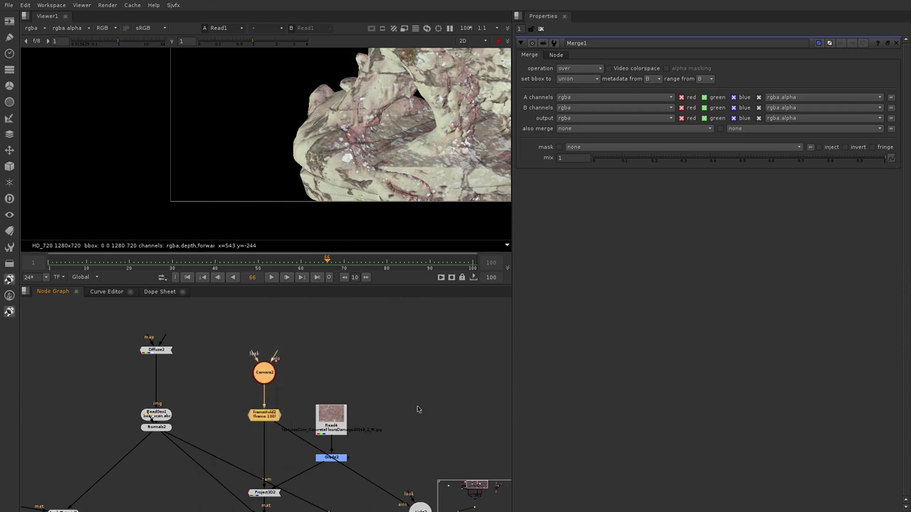
{"action": "left_click", "coordinate": [413, 398]}
Display Normals2, add a new Camera node, and place it beside the frame-100 projection branch.
{"action": "middle_click_drag", "start_coordinate": [382, 391], "coordinate": [481, 377]}
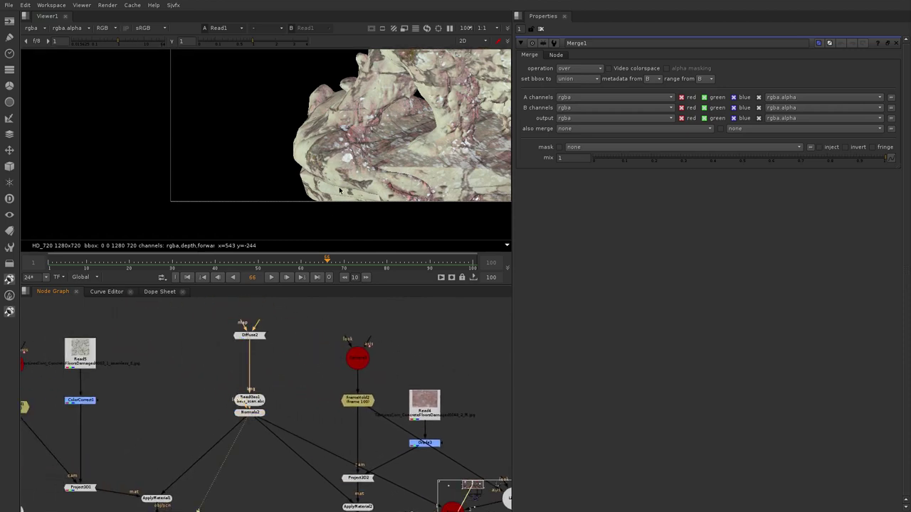
{"action": "scroll", "coordinate": [357, 358], "scroll_direction": "up", "scroll_amount": 1}
{"action": "middle_click_drag", "start_coordinate": [358, 358], "coordinate": [366, 341]}
{"action": "left_click", "coordinate": [366, 341]}
{"action": "left_click", "coordinate": [399, 335]}
{"action": "key", "text": "Tab"}
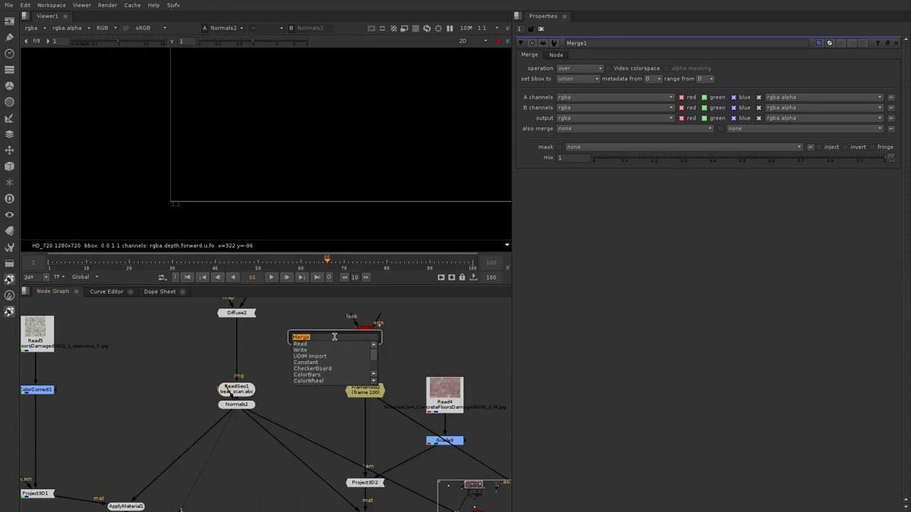
{"action": "type", "text": "ca"}
{"action": "left_click", "coordinate": [308, 362]}
{"action": "scroll", "coordinate": [307, 360], "scroll_direction": "down", "scroll_amount": 3}
{"action": "left_click_drag", "start_coordinate": [318, 355], "coordinate": [420, 335]}
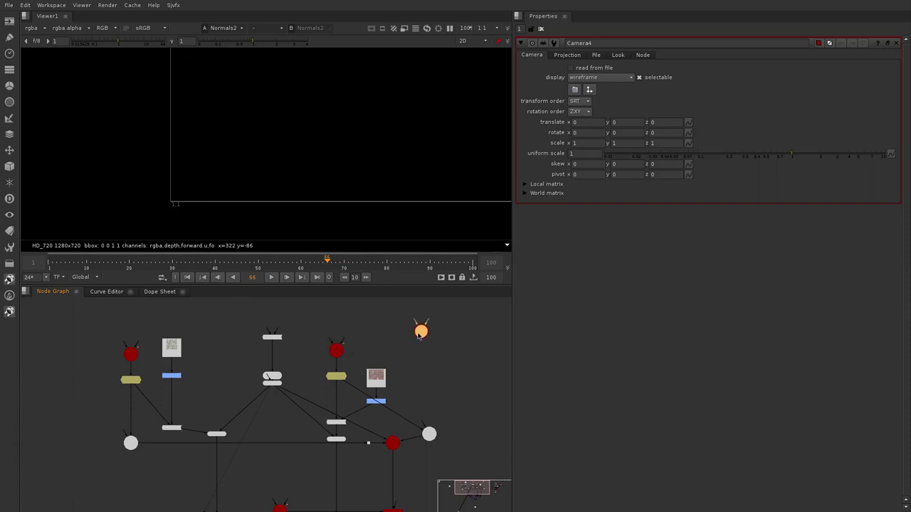
In the 3D view, rotate the new camera -90 in X and raise it to about 20.2 in Y above the bear.
{"action": "key", "text": "Tab"}
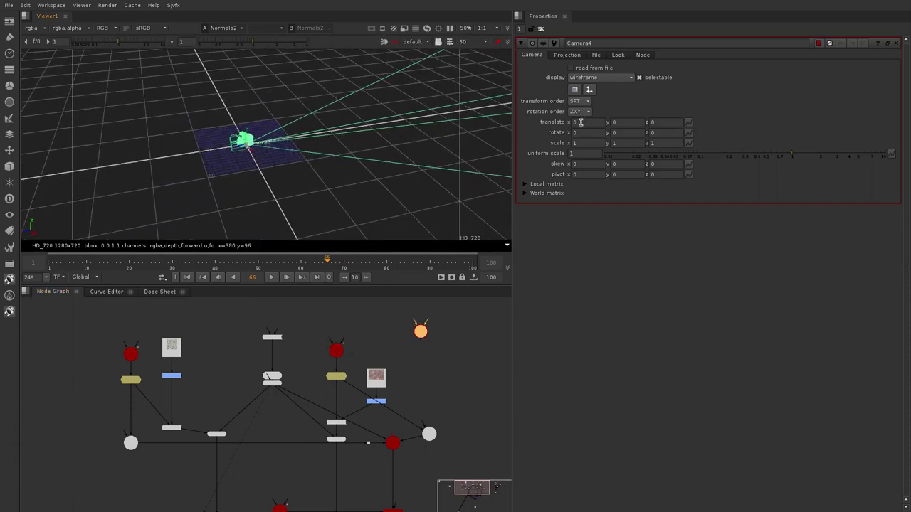
{"action": "key", "text": "Return"}
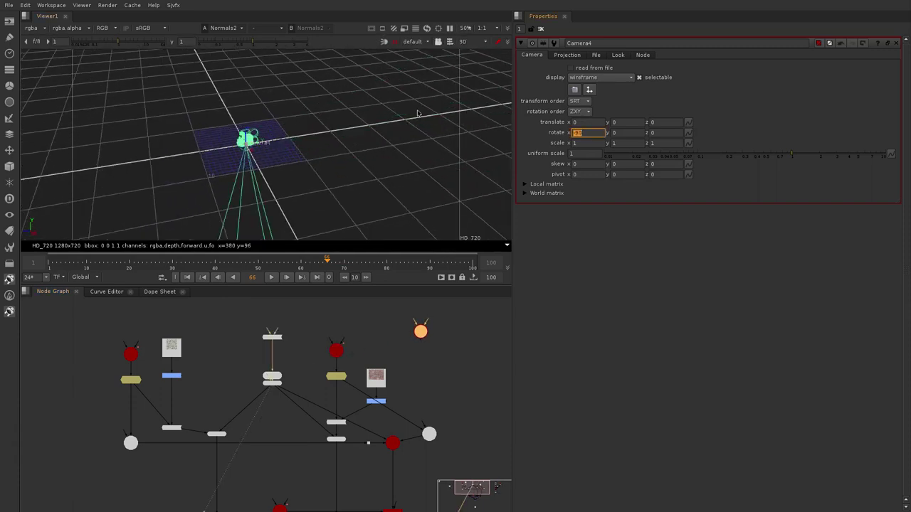
{"action": "left_click_drag", "start_coordinate": [246, 127], "coordinate": [233, 30]}
{"action": "scroll", "coordinate": [311, 377], "scroll_direction": "down", "scroll_amount": 1}
{"action": "scroll", "coordinate": [419, 342], "scroll_direction": "up", "scroll_amount": 3}
Position the Camera4 node near the lights' scene and move Light2 to just above Scene2.
{"action": "left_click_drag", "start_coordinate": [391, 339], "coordinate": [437, 418]}
{"action": "middle_click_drag", "start_coordinate": [411, 437], "coordinate": [348, 318]}
{"action": "middle_click_drag", "start_coordinate": [365, 367], "coordinate": [366, 401]}
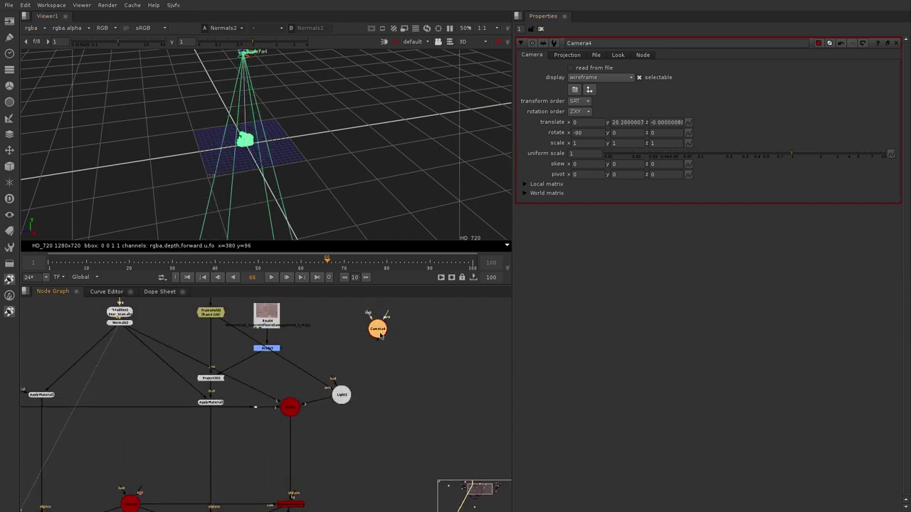
{"action": "left_click_drag", "start_coordinate": [379, 334], "coordinate": [387, 358]}
{"action": "left_click_drag", "start_coordinate": [343, 401], "coordinate": [296, 371]}
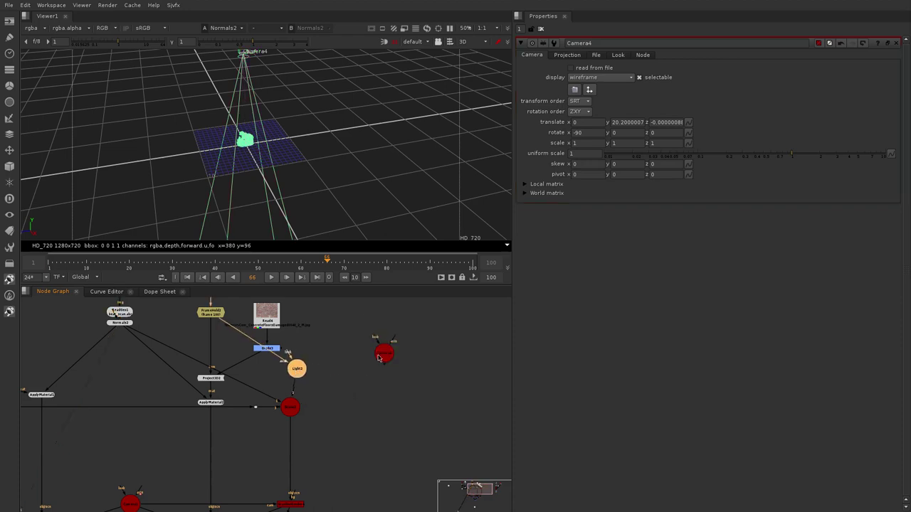
Add a Spotlight node driven by Camera4.
{"action": "scroll", "coordinate": [379, 357], "scroll_direction": "up", "scroll_amount": 1}
{"action": "left_click_drag", "start_coordinate": [390, 353], "coordinate": [369, 333]}
{"action": "key", "text": "Tab"}
{"action": "type", "text": "spot"}
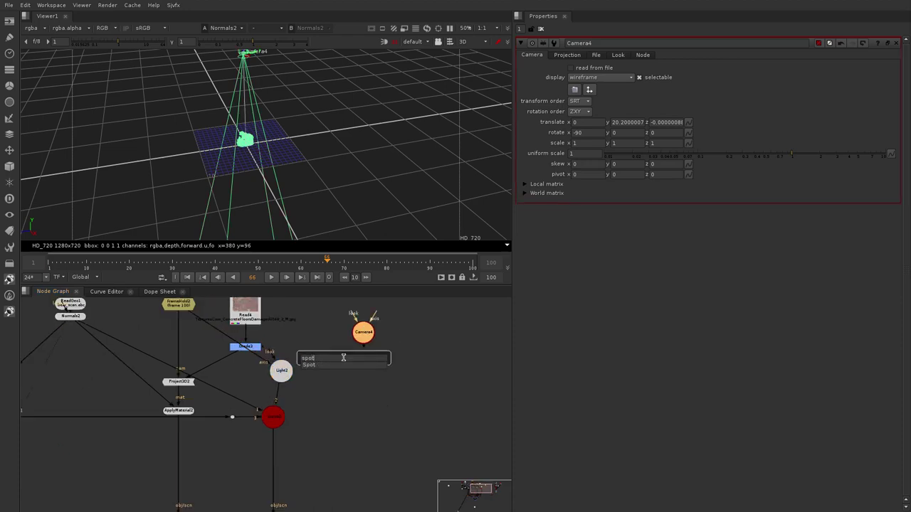
{"action": "key", "text": "Down"}
{"action": "key", "text": "Return"}
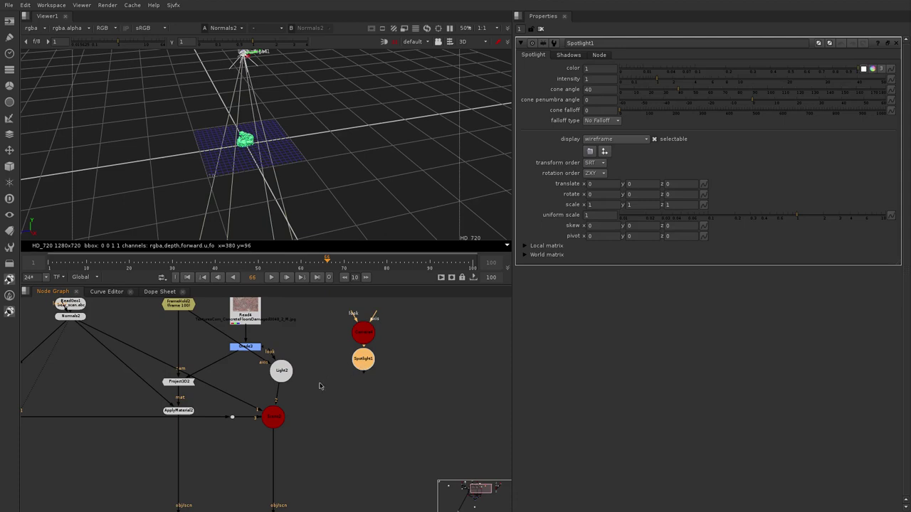
Place Spotlight1 beside Light2, connect it to Scene2, and adjust the scene node's position.
{"action": "scroll", "coordinate": [306, 393], "scroll_direction": "down", "scroll_amount": 1}
{"action": "middle_click_drag", "start_coordinate": [305, 394], "coordinate": [351, 401]}
{"action": "scroll", "coordinate": [336, 426], "scroll_direction": "up", "scroll_amount": 2}
{"action": "left_click_drag", "start_coordinate": [317, 421], "coordinate": [432, 350]}
{"action": "left_click_drag", "start_coordinate": [317, 442], "coordinate": [317, 422]}
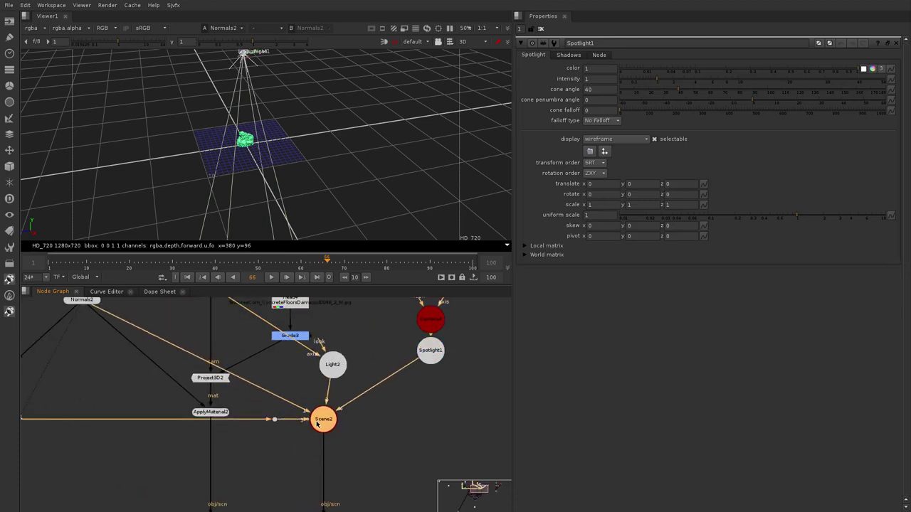
Display the lights' ScanlineRender in the 2D view with the whole bear in frame.
{"action": "middle_click_drag", "start_coordinate": [336, 491], "coordinate": [392, 381]}
{"action": "left_click", "coordinate": [357, 421]}
{"action": "key", "text": "1"}
{"action": "key", "text": "Tab"}
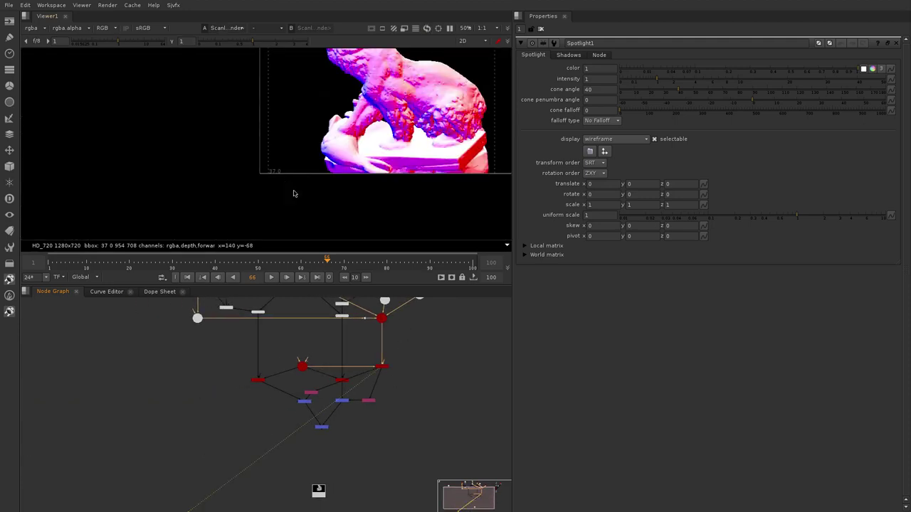
{"action": "scroll", "coordinate": [294, 193], "scroll_direction": "down", "scroll_amount": 2}
{"action": "middle_click_drag", "start_coordinate": [302, 125], "coordinate": [213, 176]}
{"action": "middle_click_drag", "start_coordinate": [459, 378], "coordinate": [340, 484]}
{"action": "scroll", "coordinate": [285, 406], "scroll_direction": "up", "scroll_amount": 3}
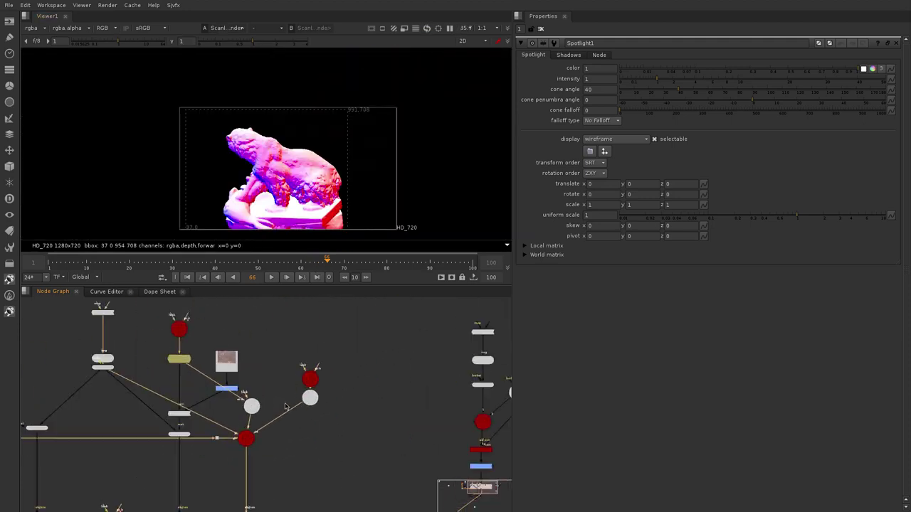
Separate Spotlight1's color into channels and set it to pure green: red 0, green 1, blue 0.
{"action": "scroll", "coordinate": [304, 395], "scroll_direction": "up", "scroll_amount": 5}
{"action": "left_click_drag", "start_coordinate": [320, 367], "coordinate": [321, 353]}
{"action": "left_click", "coordinate": [325, 420]}
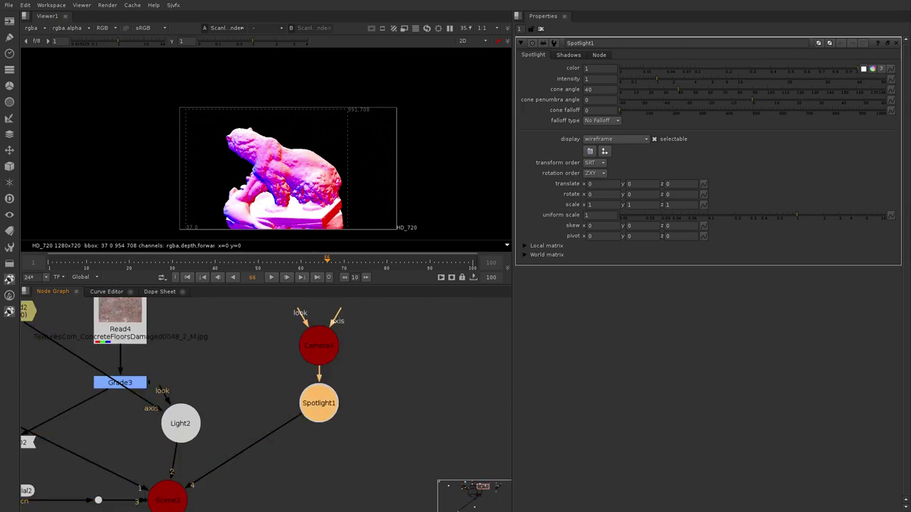
{"action": "left_click", "coordinate": [880, 70]}
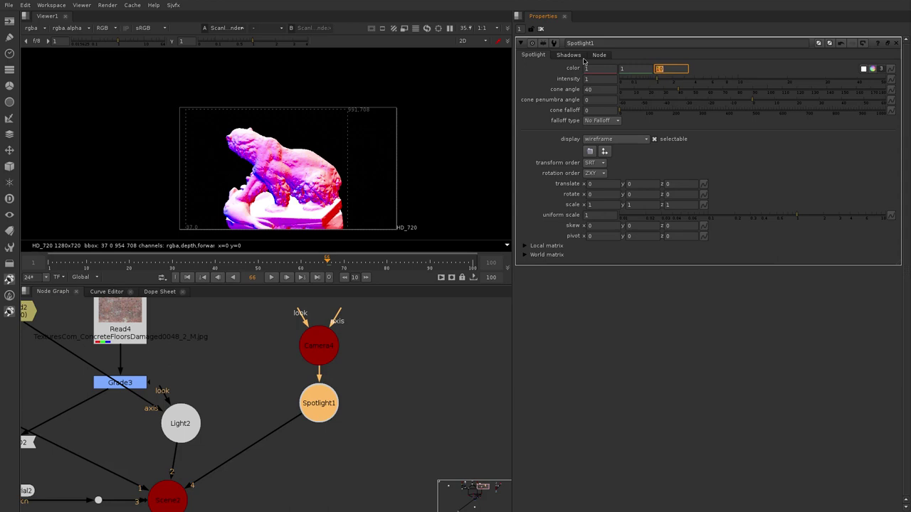
{"action": "key", "text": "shift+Tab"}
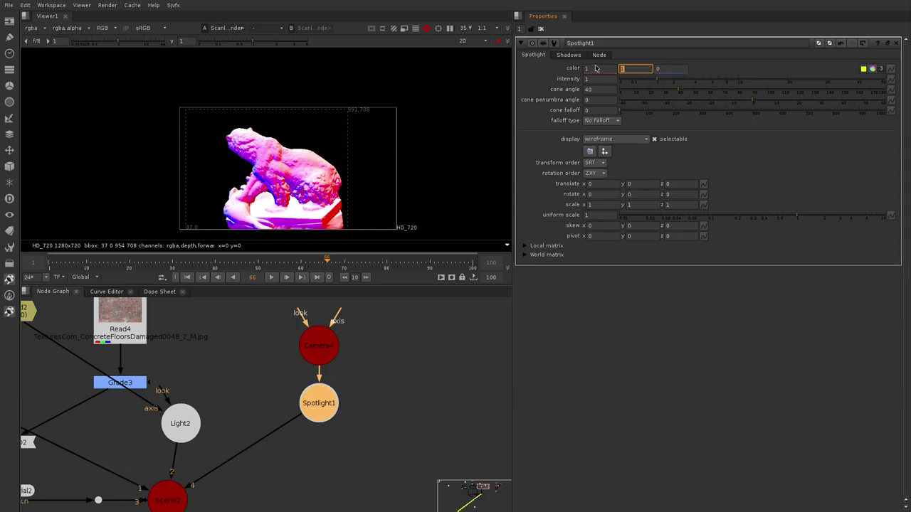
{"action": "key", "text": "shift+Tab"}
{"action": "type", "text": "0"}
{"action": "key", "text": "Return"}
Inspect the green channel of the lights' render to check Spotlight1's matte.
{"action": "left_click", "coordinate": [389, 410]}
{"action": "middle_click_drag", "start_coordinate": [390, 410], "coordinate": [448, 385]}
{"action": "left_click", "coordinate": [378, 379]}
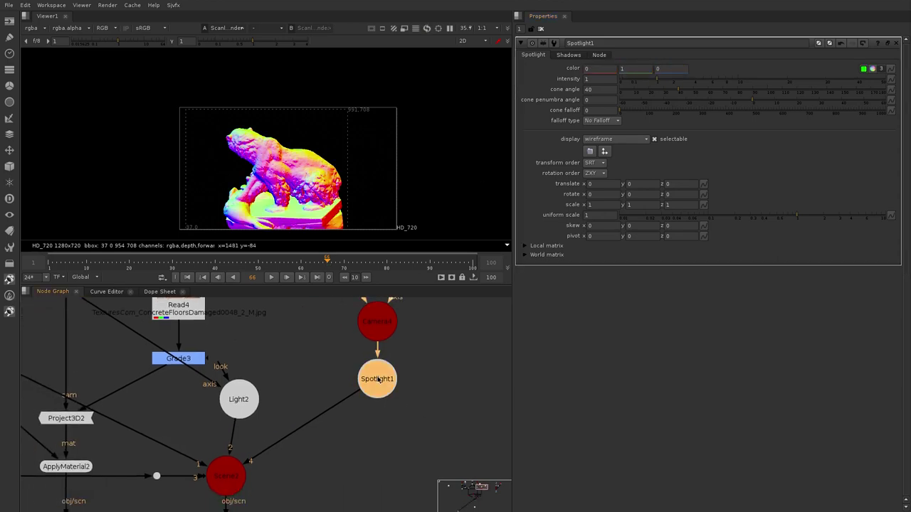
{"action": "scroll", "coordinate": [378, 380], "scroll_direction": "down", "scroll_amount": 2}
{"action": "middle_click_drag", "start_coordinate": [361, 406], "coordinate": [372, 383]}
{"action": "key", "text": "r"}
{"action": "key", "text": "r"}
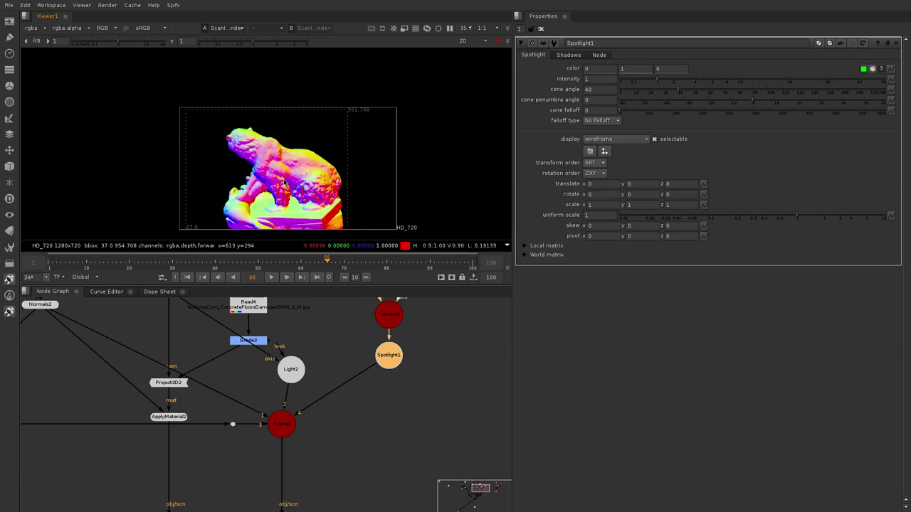
{"action": "key", "text": "g"}
{"action": "scroll", "coordinate": [283, 183], "scroll_direction": "up", "scroll_amount": 1}
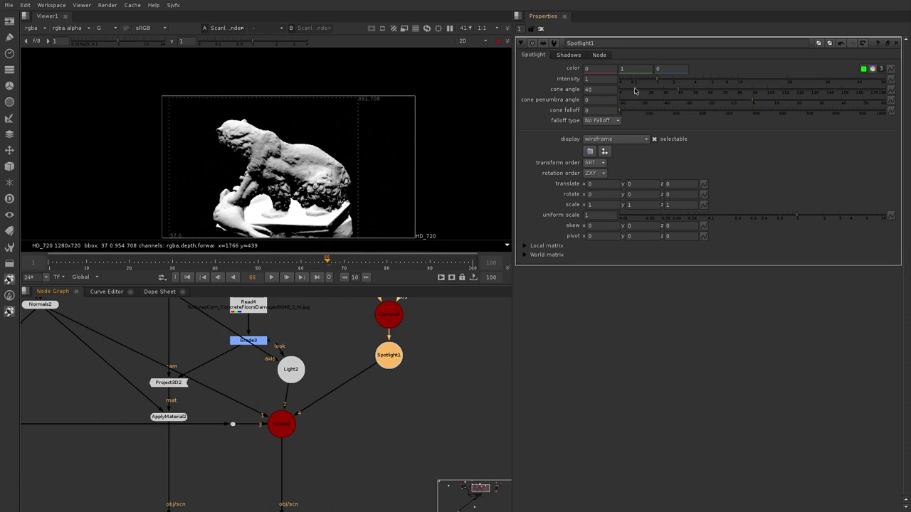
Set Spotlight1's cone angle to 4.5 and its cone penumbra angle to -20.5.
{"action": "left_click", "coordinate": [631, 92]}
{"action": "left_click", "coordinate": [626, 92]}
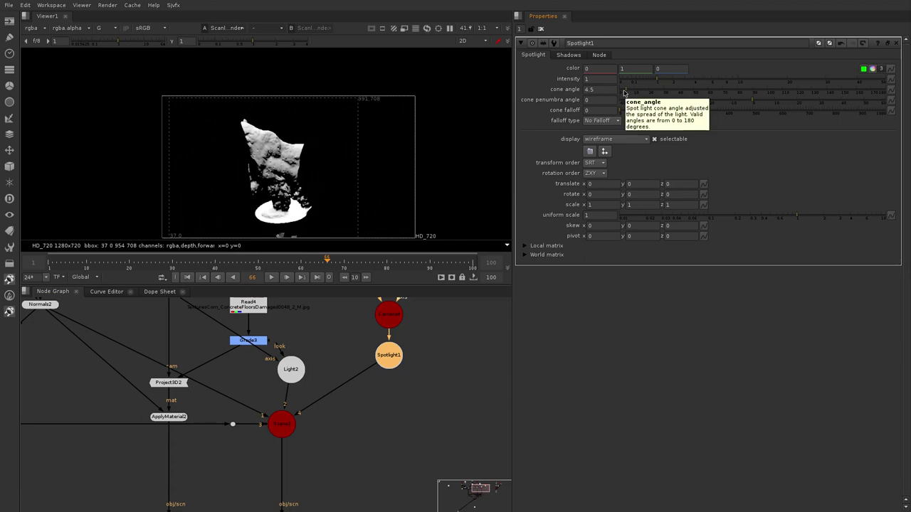
{"action": "scroll", "coordinate": [251, 172], "scroll_direction": "up", "scroll_amount": 5}
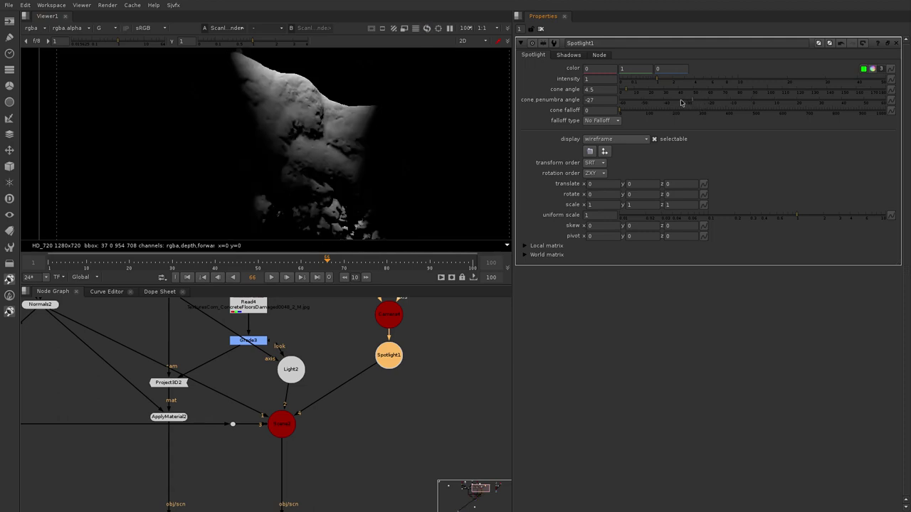
{"action": "left_click_drag", "start_coordinate": [707, 104], "coordinate": [681, 101]}
Duplicate the Read4, Grade3 and Light2 nodes into the free area beside Spotlight1.
{"action": "scroll", "coordinate": [378, 429], "scroll_direction": "down", "scroll_amount": 3}
{"action": "middle_click_drag", "start_coordinate": [348, 404], "coordinate": [343, 439]}
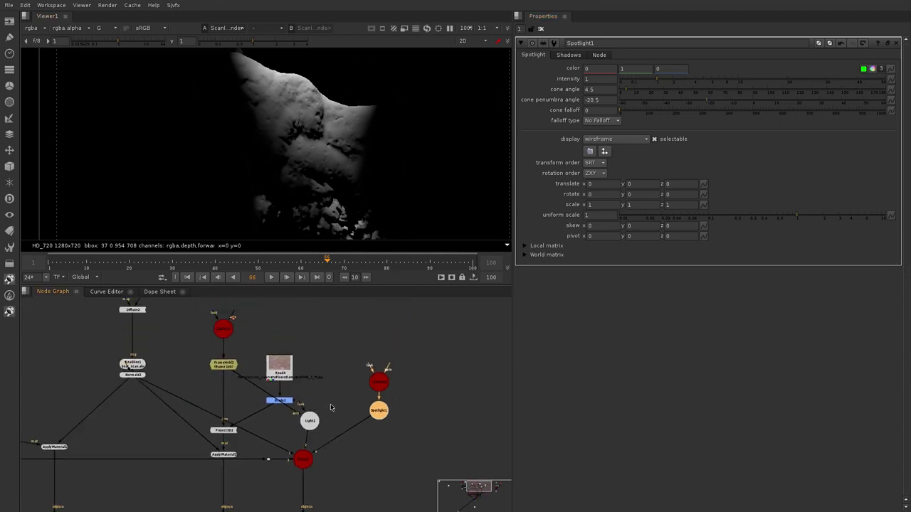
{"action": "left_click_drag", "start_coordinate": [335, 333], "coordinate": [253, 440]}
{"action": "left_click_drag", "start_coordinate": [243, 403], "coordinate": [210, 439], "text": "shift"}
{"action": "key", "text": "ctrl+c"}
{"action": "left_click", "coordinate": [440, 385]}
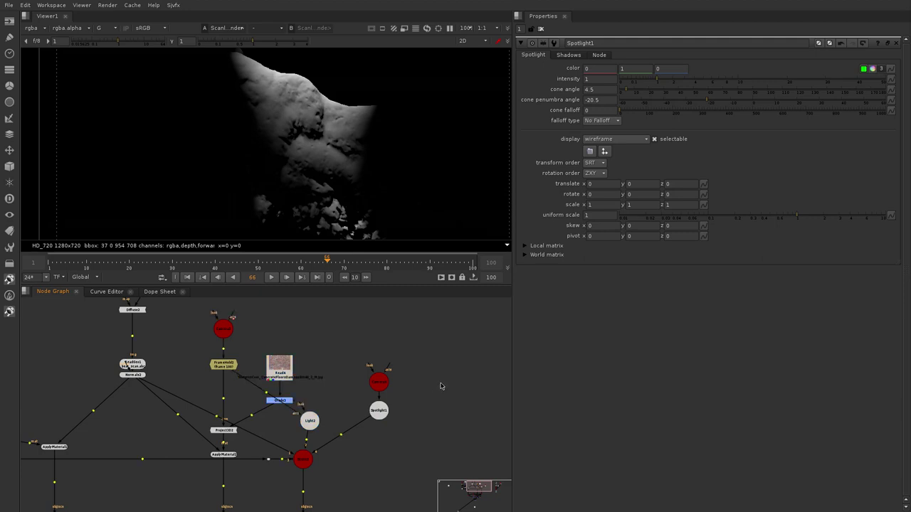
{"action": "key", "text": "ctrl+v"}
{"action": "left_click_drag", "start_coordinate": [443, 371], "coordinate": [444, 350]}
{"action": "left_click", "coordinate": [475, 350]}
{"action": "left_click", "coordinate": [449, 361]}
Replace the duplicated Read node with Read2 (wall.jpg) above its Grade, and delete the duplicated light.
{"action": "scroll", "coordinate": [446, 360], "scroll_direction": "down", "scroll_amount": 5}
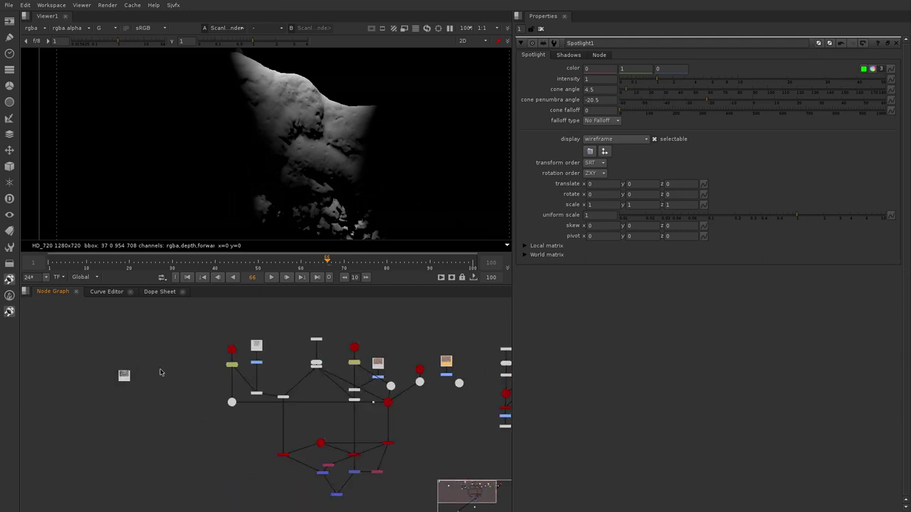
{"action": "scroll", "coordinate": [161, 370], "scroll_direction": "up", "scroll_amount": 1}
{"action": "left_click_drag", "start_coordinate": [119, 382], "coordinate": [427, 333]}
{"action": "scroll", "coordinate": [414, 369], "scroll_direction": "up", "scroll_amount": 4}
{"action": "left_click", "coordinate": [419, 357]}
{"action": "key", "text": "Delete"}
{"action": "left_click_drag", "start_coordinate": [424, 388], "coordinate": [431, 382]}
{"action": "left_click", "coordinate": [447, 401]}
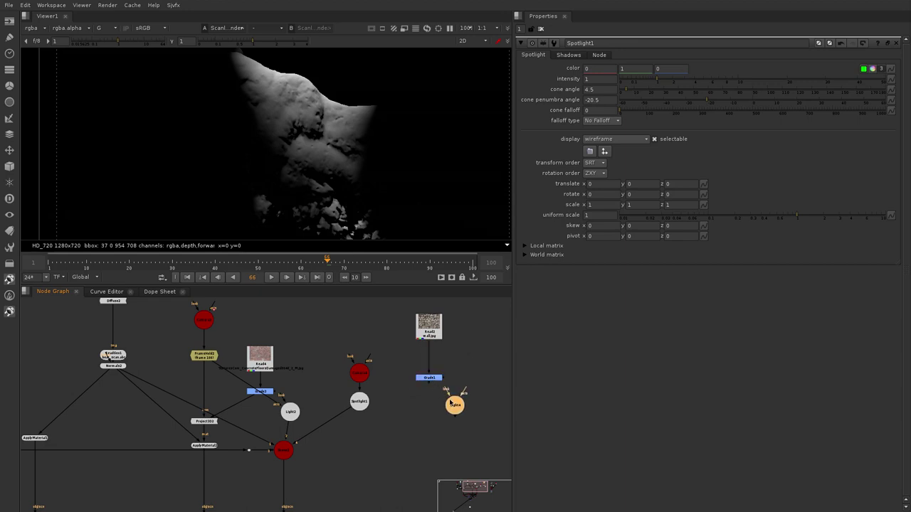
{"action": "key", "text": "Delete"}
Duplicate Project3D2 and ApplyMaterial2 beside Spotlight1, and connect the copied projection's cam input to Camera4.
{"action": "scroll", "coordinate": [191, 422], "scroll_direction": "up", "scroll_amount": 2}
{"action": "left_click_drag", "start_coordinate": [242, 386], "coordinate": [156, 495]}
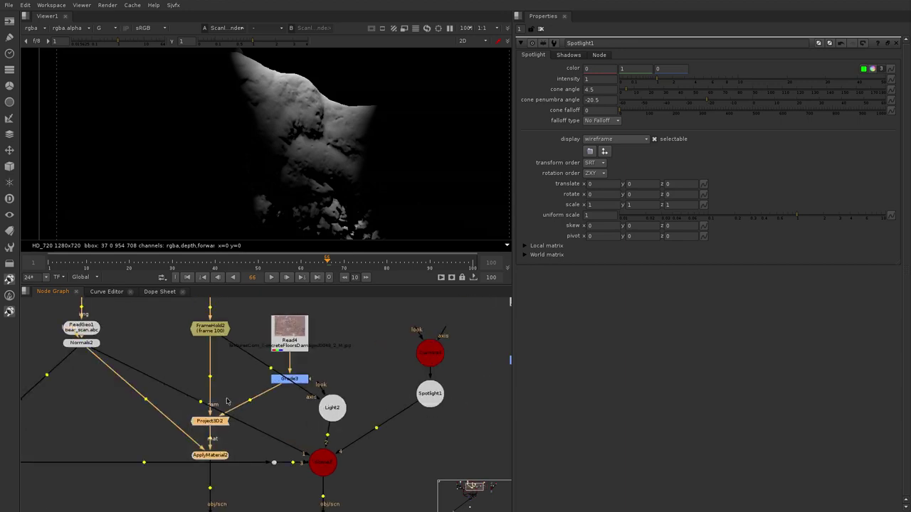
{"action": "scroll", "coordinate": [237, 398], "scroll_direction": "down", "scroll_amount": 2}
{"action": "scroll", "coordinate": [387, 409], "scroll_direction": "up", "scroll_amount": 3}
{"action": "left_click", "coordinate": [408, 427]}
{"action": "key", "text": "ctrl+v"}
{"action": "scroll", "coordinate": [436, 426], "scroll_direction": "down", "scroll_amount": 3}
{"action": "left_click_drag", "start_coordinate": [434, 427], "coordinate": [392, 377]}
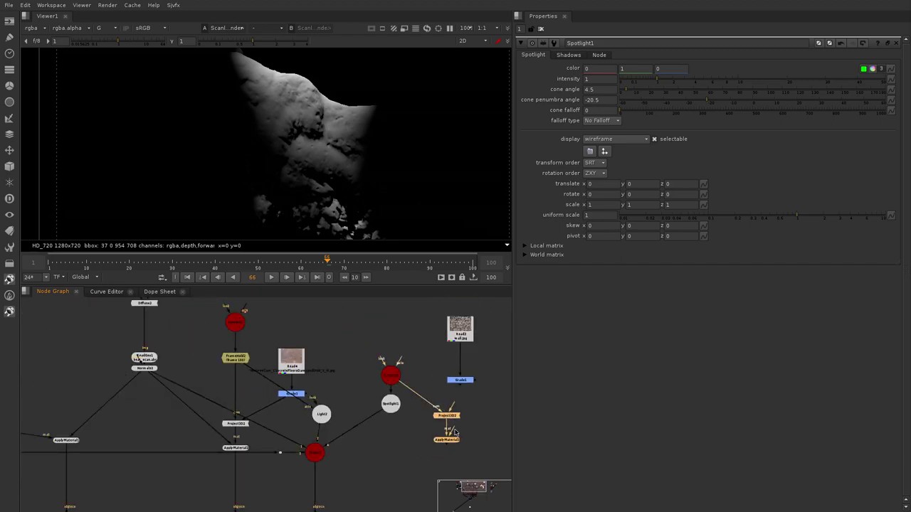
Connect ApplyMaterial3 to Normals2, feed Grade1 into Project3D3, and view ApplyMaterial3's output.
{"action": "left_click_drag", "start_coordinate": [454, 431], "coordinate": [145, 393]}
{"action": "middle_click_drag", "start_coordinate": [501, 460], "coordinate": [439, 435]}
{"action": "scroll", "coordinate": [436, 432], "scroll_direction": "up", "scroll_amount": 1}
{"action": "scroll", "coordinate": [93, 371], "scroll_direction": "down", "scroll_amount": 1}
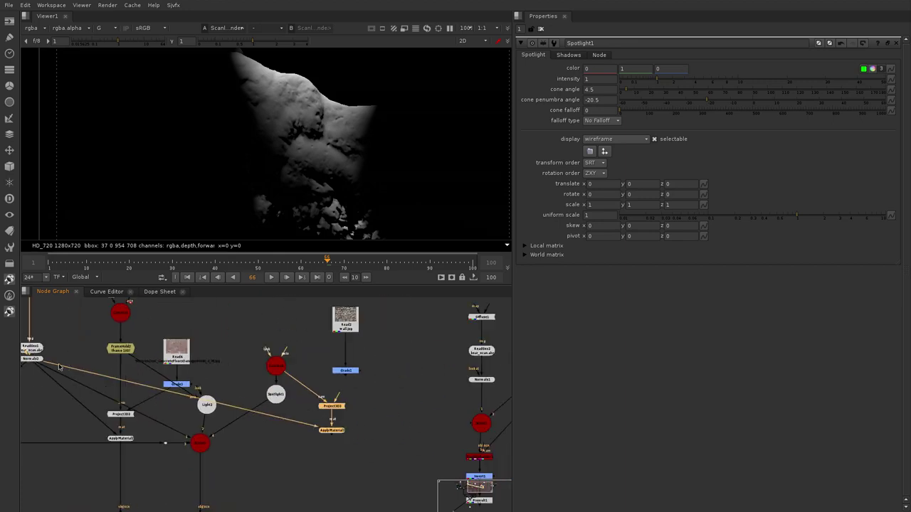
{"action": "key", "text": "1"}
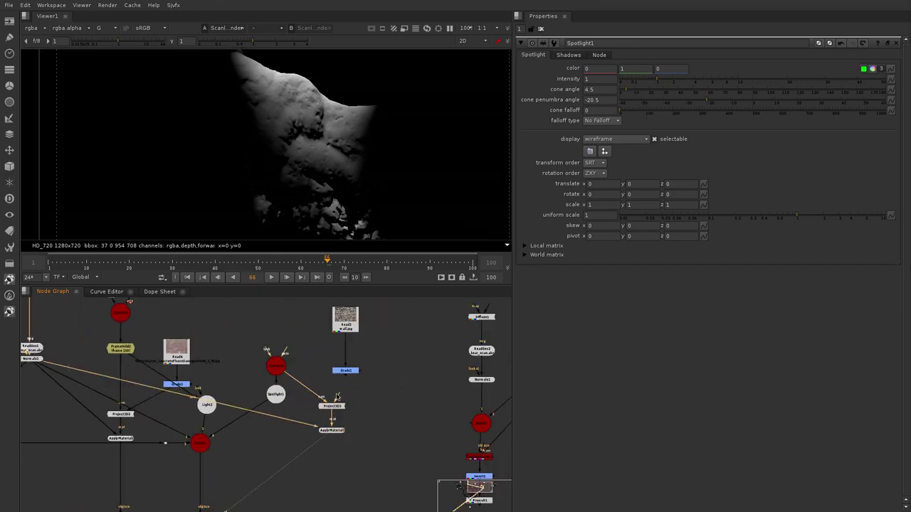
{"action": "scroll", "coordinate": [338, 393], "scroll_direction": "up", "scroll_amount": 2}
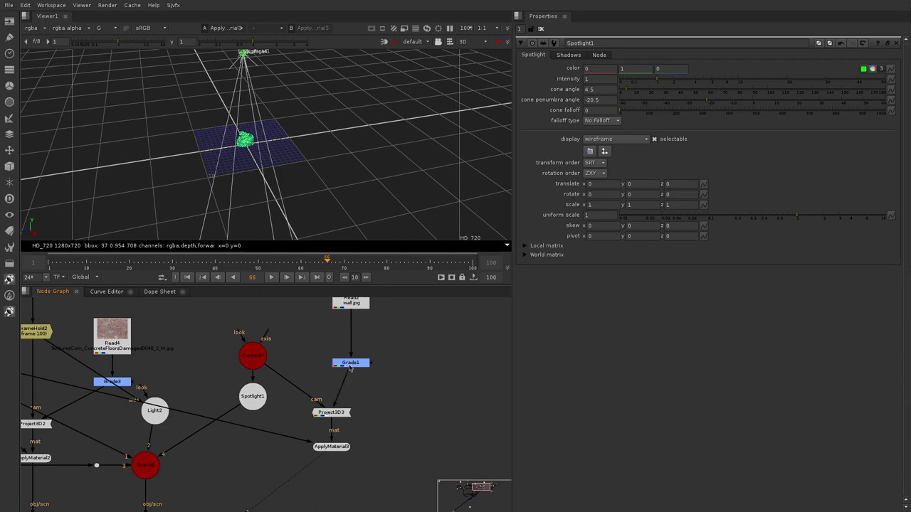
Duplicate the first projection's ScanlineRender and place the copy below ApplyMaterial3.
{"action": "scroll", "coordinate": [350, 370], "scroll_direction": "down", "scroll_amount": 3}
{"action": "middle_click_drag", "start_coordinate": [284, 430], "coordinate": [403, 420]}
{"action": "scroll", "coordinate": [247, 416], "scroll_direction": "down", "scroll_amount": 2}
{"action": "middle_click_drag", "start_coordinate": [168, 471], "coordinate": [177, 423]}
{"action": "scroll", "coordinate": [177, 422], "scroll_direction": "up", "scroll_amount": 1}
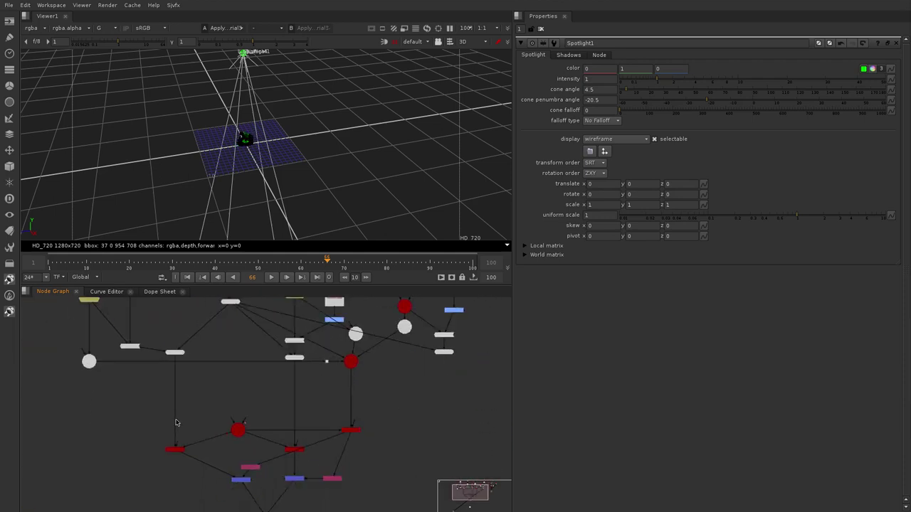
{"action": "scroll", "coordinate": [176, 423], "scroll_direction": "up", "scroll_amount": 1}
{"action": "left_click", "coordinate": [178, 454]}
{"action": "key", "text": "ctrl+c"}
{"action": "middle_click_drag", "start_coordinate": [446, 393], "coordinate": [202, 461]}
{"action": "scroll", "coordinate": [248, 430], "scroll_direction": "up", "scroll_amount": 3}
{"action": "left_click", "coordinate": [248, 429]}
{"action": "key", "text": "ctrl+v"}
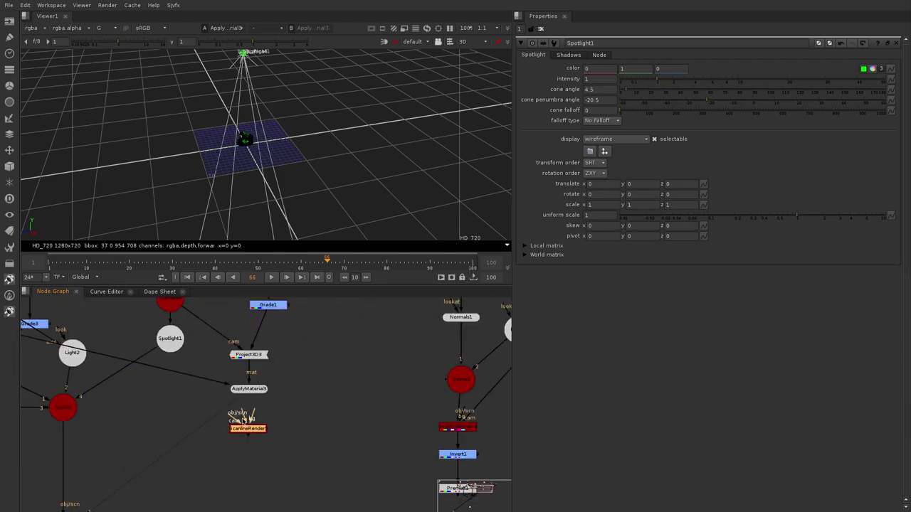
Connect the new ScanlineRender to ApplyMaterial3 and the shared render camera, and align it with the other renders.
{"action": "left_click_drag", "start_coordinate": [242, 410], "coordinate": [119, 404]}
{"action": "scroll", "coordinate": [249, 395], "scroll_direction": "down", "scroll_amount": 3}
{"action": "left_click_drag", "start_coordinate": [119, 404], "coordinate": [118, 414]}
{"action": "scroll", "coordinate": [83, 410], "scroll_direction": "down", "scroll_amount": 4}
{"action": "scroll", "coordinate": [83, 408], "scroll_direction": "up", "scroll_amount": 3}
{"action": "left_click_drag", "start_coordinate": [293, 415], "coordinate": [193, 476]}
{"action": "scroll", "coordinate": [426, 428], "scroll_direction": "down", "scroll_amount": 3}
{"action": "left_click_drag", "start_coordinate": [409, 421], "coordinate": [408, 452]}
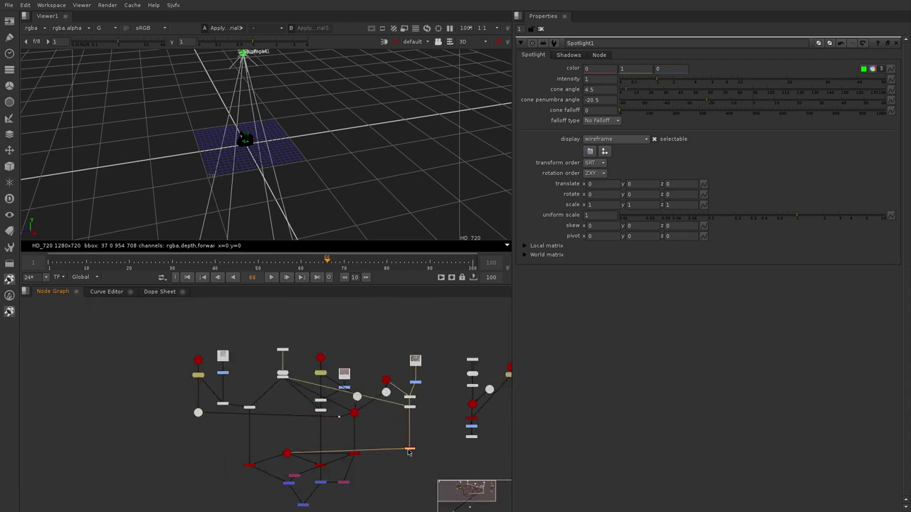
Inspect the wall projection's new ScanlineRender in the 2D view, including its alpha channel.
{"action": "key", "text": "1"}
{"action": "scroll", "coordinate": [267, 158], "scroll_direction": "up", "scroll_amount": 5}
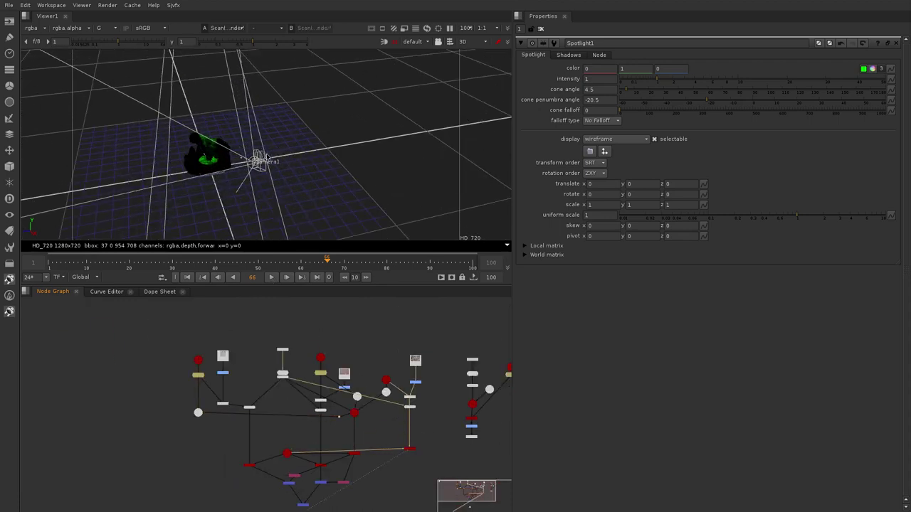
{"action": "scroll", "coordinate": [417, 458], "scroll_direction": "up", "scroll_amount": 5}
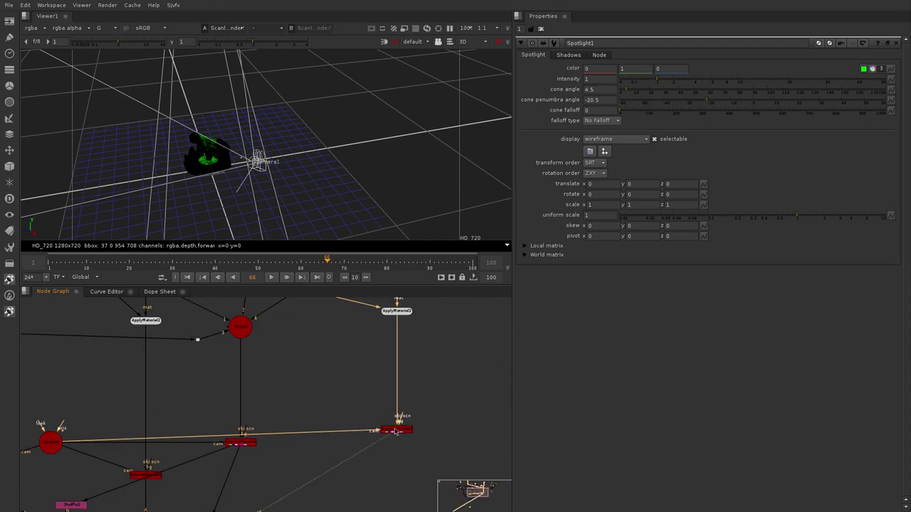
{"action": "key", "text": "Tab"}
{"action": "scroll", "coordinate": [299, 178], "scroll_direction": "down", "scroll_amount": 2}
{"action": "key", "text": "a"}
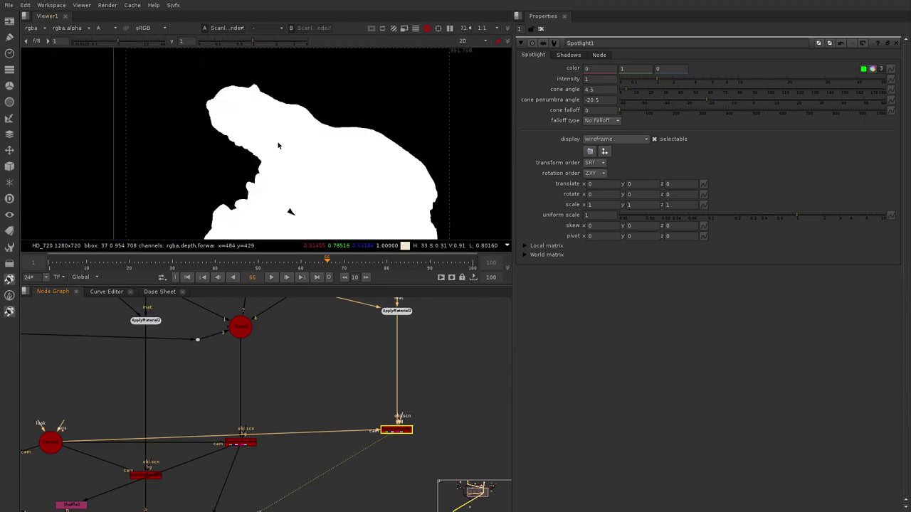
{"action": "key", "text": "a"}
{"action": "key", "text": "r"}
{"action": "key", "text": "r"}
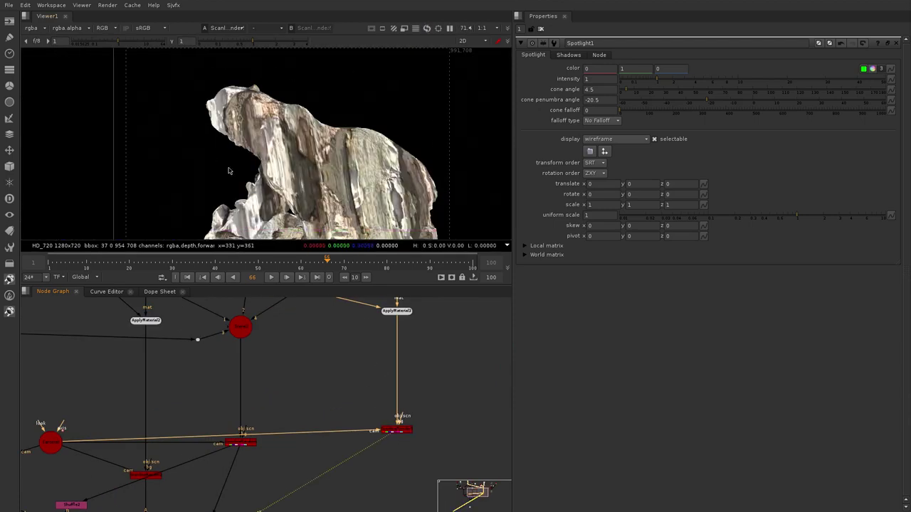
{"action": "scroll", "coordinate": [319, 149], "scroll_direction": "down", "scroll_amount": 2}
Duplicate the Shuffle beside the existing in merge and connect the copy to the lights' ScanlineRender.
{"action": "scroll", "coordinate": [357, 393], "scroll_direction": "down", "scroll_amount": 1}
{"action": "middle_click_drag", "start_coordinate": [357, 393], "coordinate": [372, 409]}
{"action": "scroll", "coordinate": [367, 384], "scroll_direction": "up", "scroll_amount": 2}
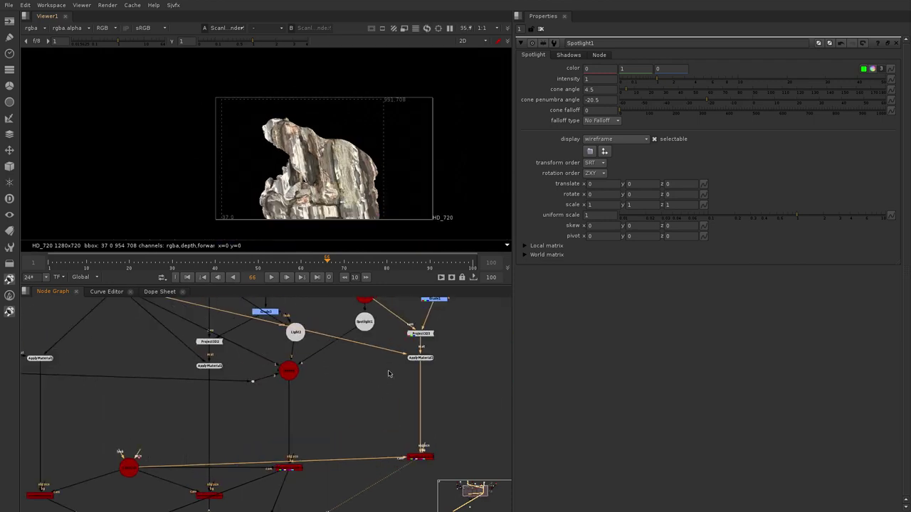
{"action": "middle_click_drag", "start_coordinate": [306, 452], "coordinate": [308, 389]}
{"action": "left_click", "coordinate": [266, 420]}
{"action": "key", "text": "ctrl+c"}
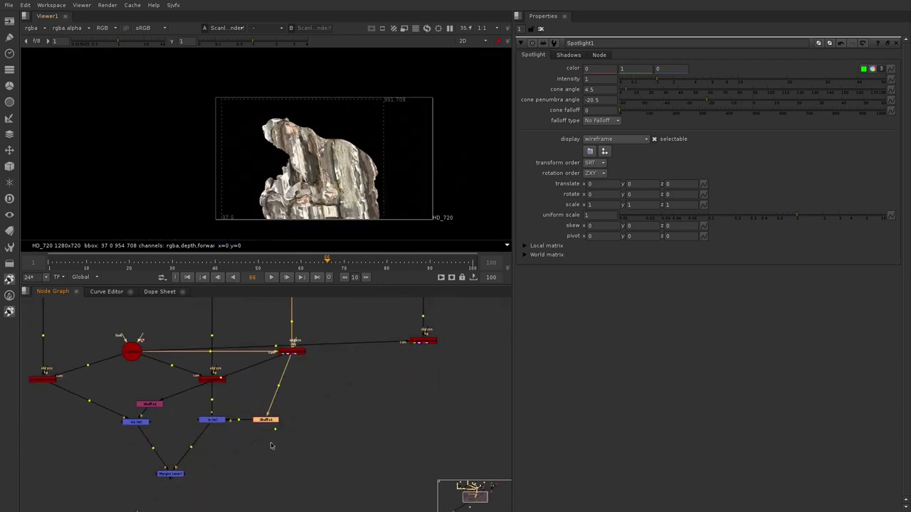
{"action": "left_click", "coordinate": [308, 426]}
{"action": "key", "text": "ctrl+v"}
{"action": "left_click_drag", "start_coordinate": [301, 412], "coordinate": [292, 352]}
{"action": "left_click_drag", "start_coordinate": [313, 424], "coordinate": [318, 422]}
View Shuffle3 and route the green input channel to its red, green, blue and alpha outputs.
{"action": "key", "text": "1"}
{"action": "double_click", "coordinate": [319, 423]}
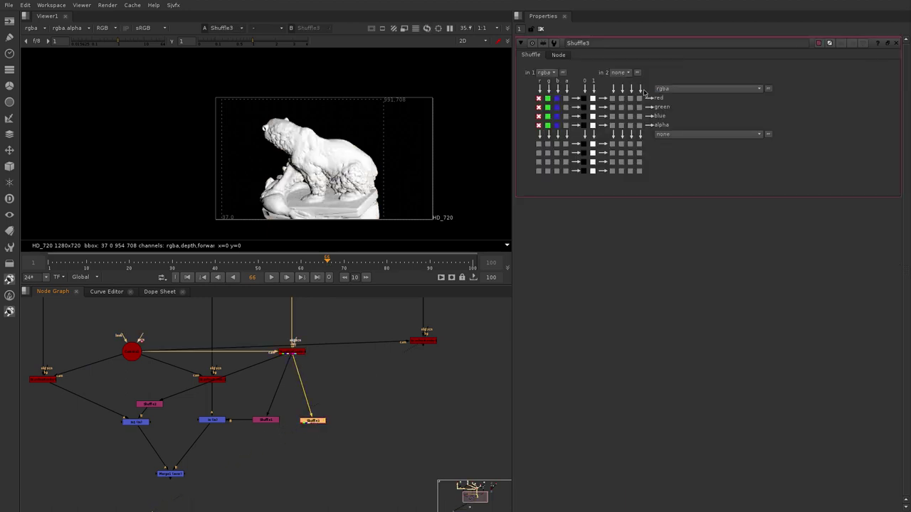
{"action": "left_click", "coordinate": [548, 125]}
{"action": "left_click", "coordinate": [548, 116]}
{"action": "left_click", "coordinate": [548, 107]}
{"action": "left_click", "coordinate": [548, 98]}
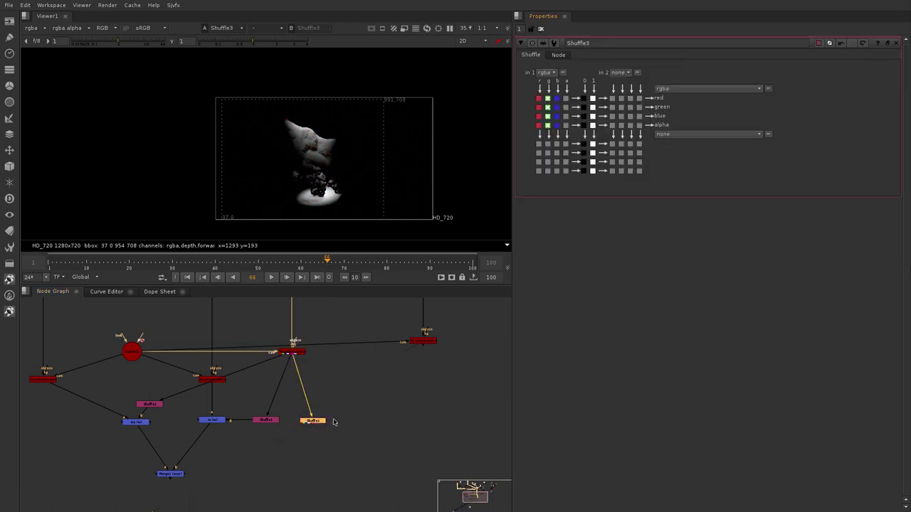
Duplicate the in merge below Shuffle3, connect it to Shuffle3 and the wall projection's render, and swap its A and B inputs.
{"action": "left_click", "coordinate": [218, 420]}
{"action": "left_click", "coordinate": [307, 421]}
{"action": "key", "text": "ctrl+v"}
{"action": "left_click_drag", "start_coordinate": [359, 403], "coordinate": [424, 342]}
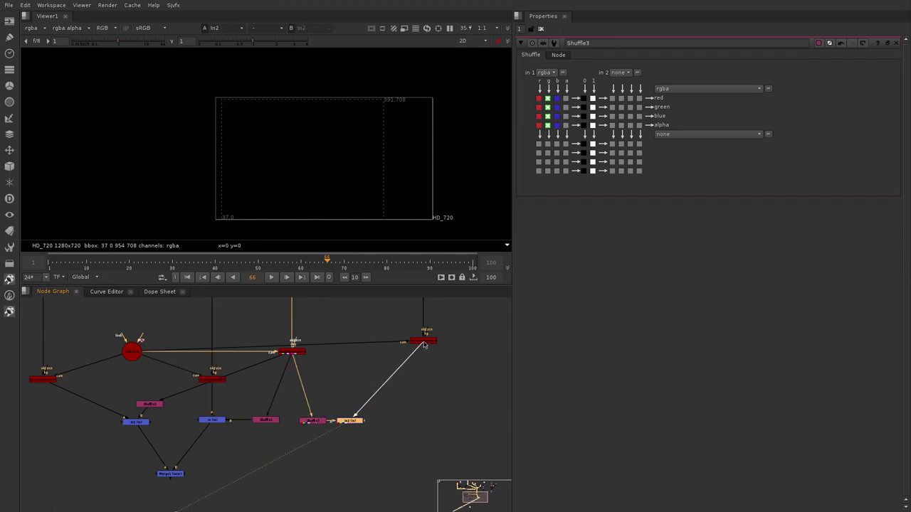
{"action": "left_click", "coordinate": [366, 422]}
{"action": "left_click_drag", "start_coordinate": [355, 422], "coordinate": [318, 439]}
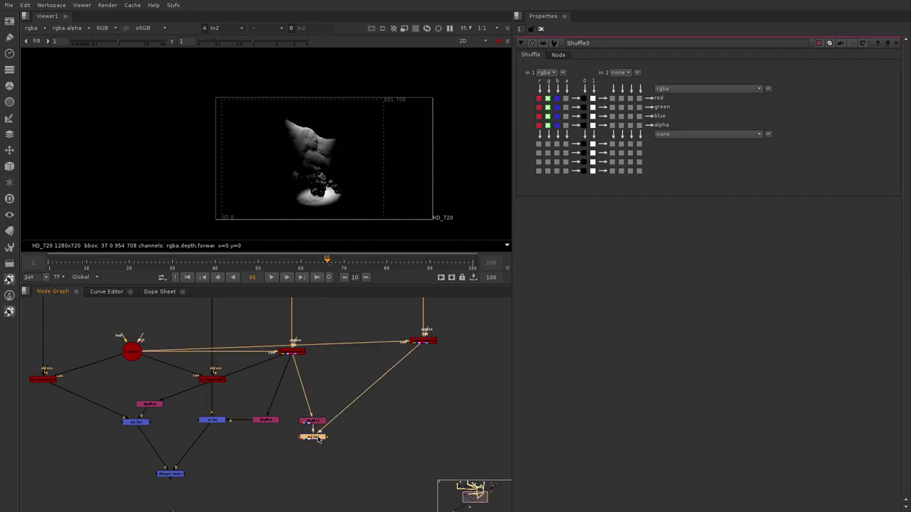
{"action": "key", "text": "shift+x"}
{"action": "scroll", "coordinate": [318, 145], "scroll_direction": "up", "scroll_amount": 5}
Connect the new in merge as an additional input of Merge1 and view the combined result.
{"action": "middle_click_drag", "start_coordinate": [173, 471], "coordinate": [228, 458]}
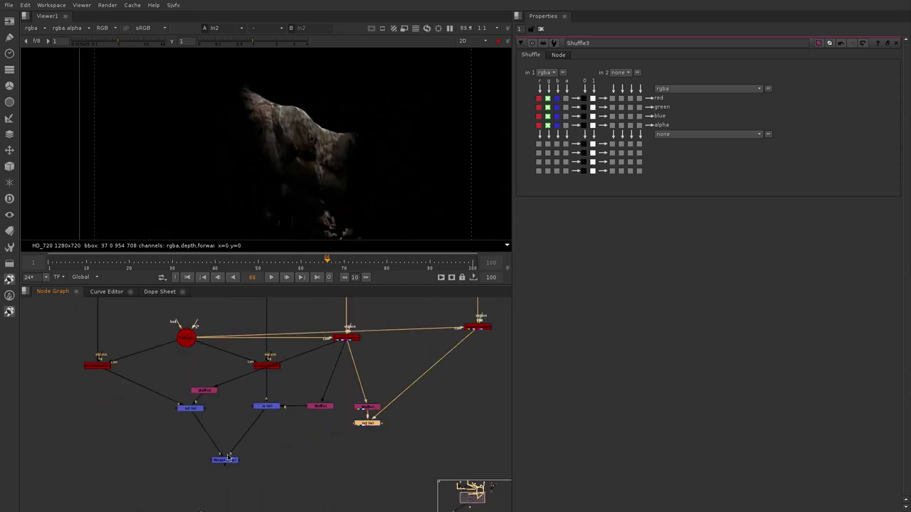
{"action": "left_click_drag", "start_coordinate": [210, 461], "coordinate": [370, 425]}
{"action": "left_click", "coordinate": [225, 460]}
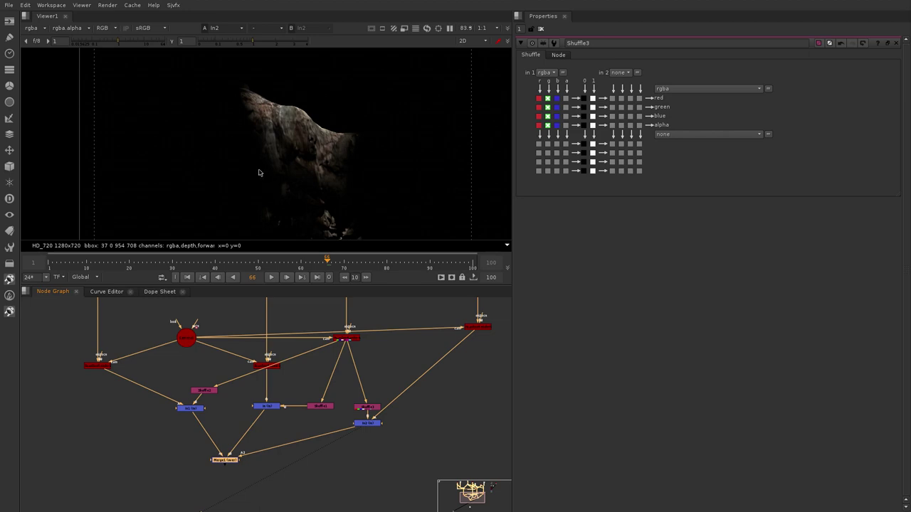
{"action": "key", "text": "1"}
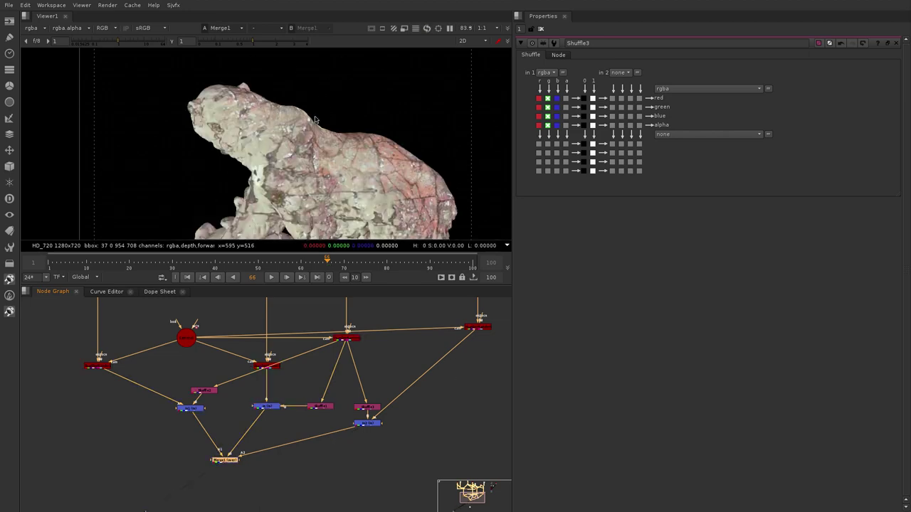
{"action": "scroll", "coordinate": [301, 151], "scroll_direction": "down", "scroll_amount": 3}
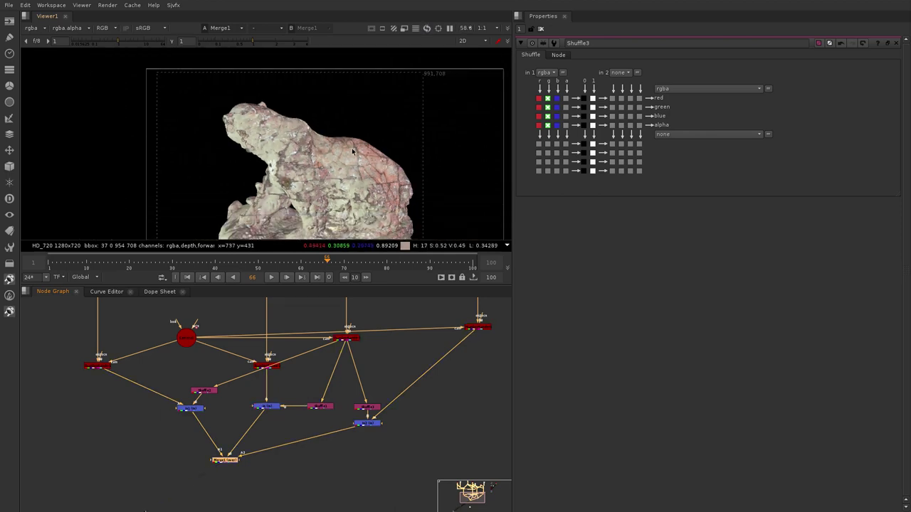
Open Camera4's properties and move the camera along X to about 1.05 in the 3D view.
{"action": "key", "text": "Tab"}
{"action": "left_click_drag", "start_coordinate": [308, 171], "coordinate": [355, 190], "text": "ctrl"}
{"action": "scroll", "coordinate": [375, 381], "scroll_direction": "down", "scroll_amount": 4}
{"action": "middle_click_drag", "start_coordinate": [375, 381], "coordinate": [370, 419]}
{"action": "scroll", "coordinate": [394, 313], "scroll_direction": "up", "scroll_amount": 3}
{"action": "middle_click_drag", "start_coordinate": [393, 312], "coordinate": [377, 373]}
{"action": "left_click", "coordinate": [379, 375]}
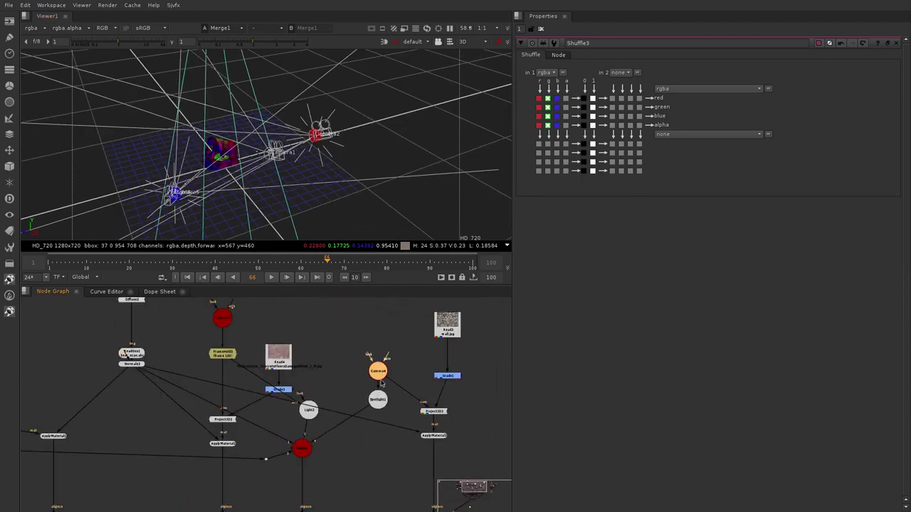
{"action": "double_click", "coordinate": [378, 371]}
{"action": "left_click_drag", "start_coordinate": [313, 153], "coordinate": [352, 144], "text": "ctrl"}
{"action": "middle_click_drag", "start_coordinate": [274, 67], "coordinate": [274, 122]}
{"action": "left_click_drag", "start_coordinate": [274, 123], "coordinate": [268, 121], "text": "ctrl"}
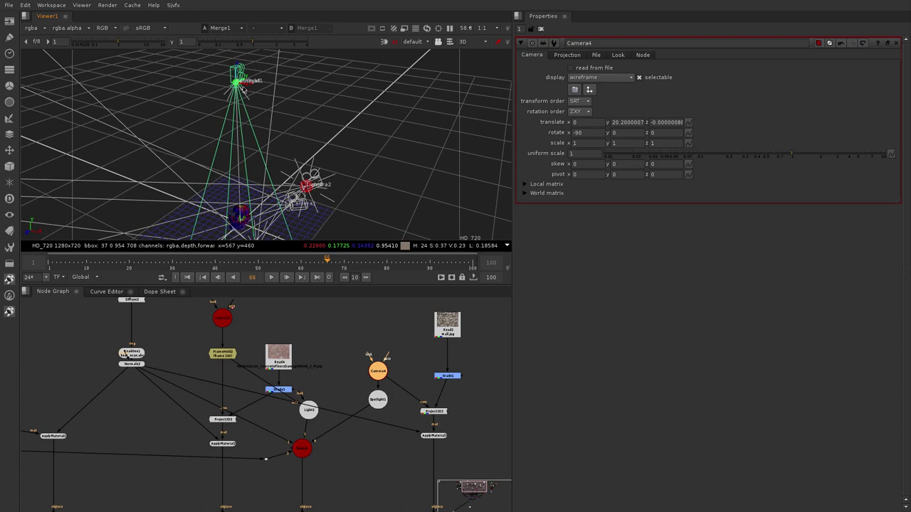
{"action": "left_click_drag", "start_coordinate": [261, 91], "coordinate": [255, 90]}
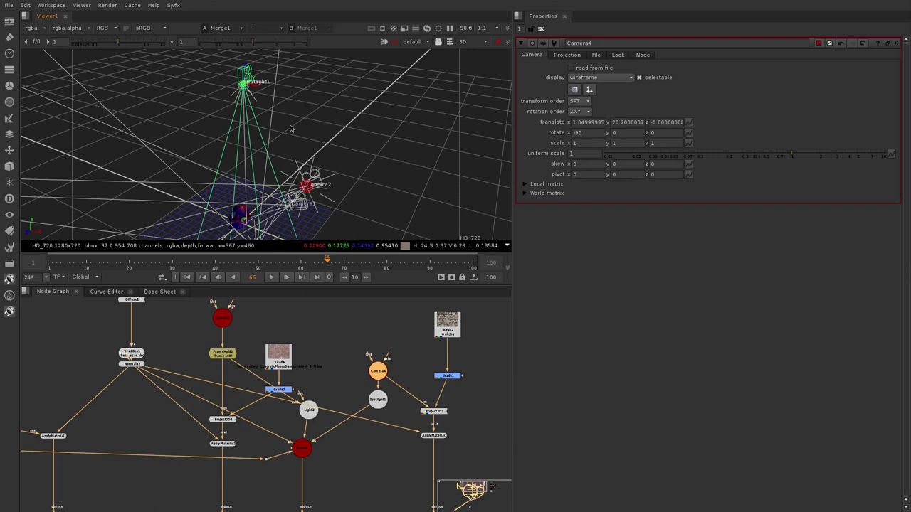
Try rotating Camera4 around its Z axis, and undo the rotation.
{"action": "key", "text": "ctrl"}
{"action": "left_click_drag", "start_coordinate": [257, 81], "coordinate": [255, 82], "text": "ctrl"}
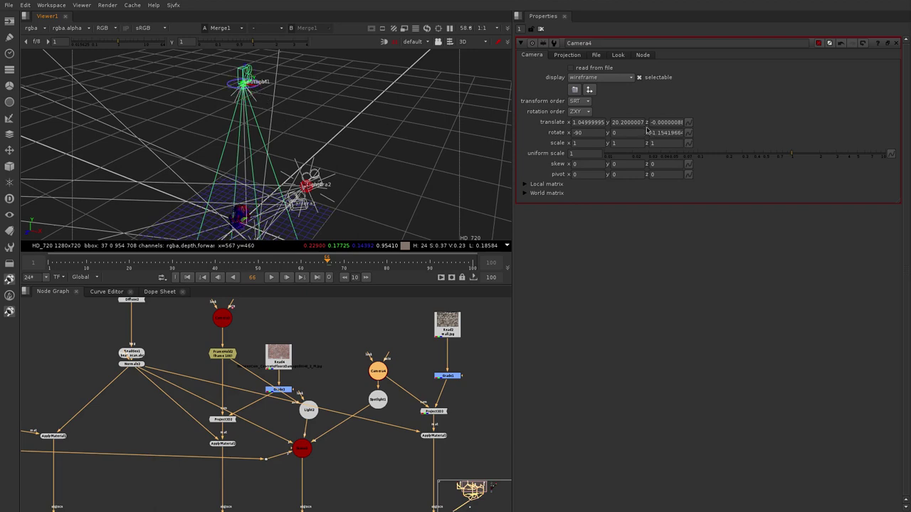
{"action": "left_click_drag", "start_coordinate": [646, 131], "coordinate": [632, 135], "text": "ctrl"}
{"action": "key", "text": "ctrl+z"}
Try an X rotation of -88 for Camera4.
{"action": "double_click", "coordinate": [576, 132]}
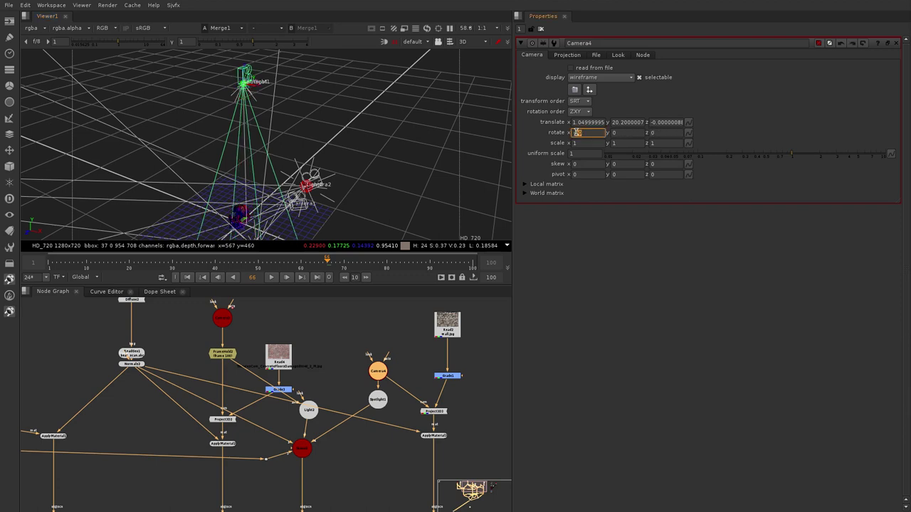
{"action": "type", "text": "-88"}
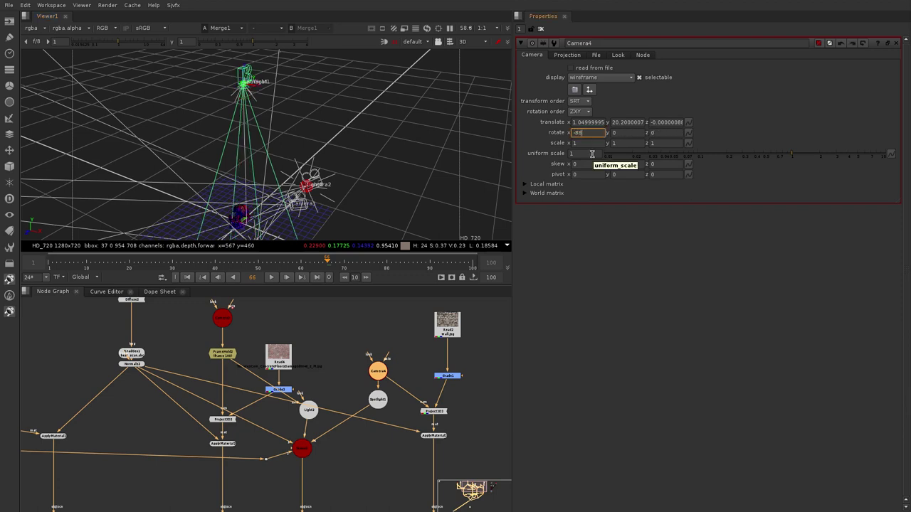
{"action": "key", "text": "Return"}
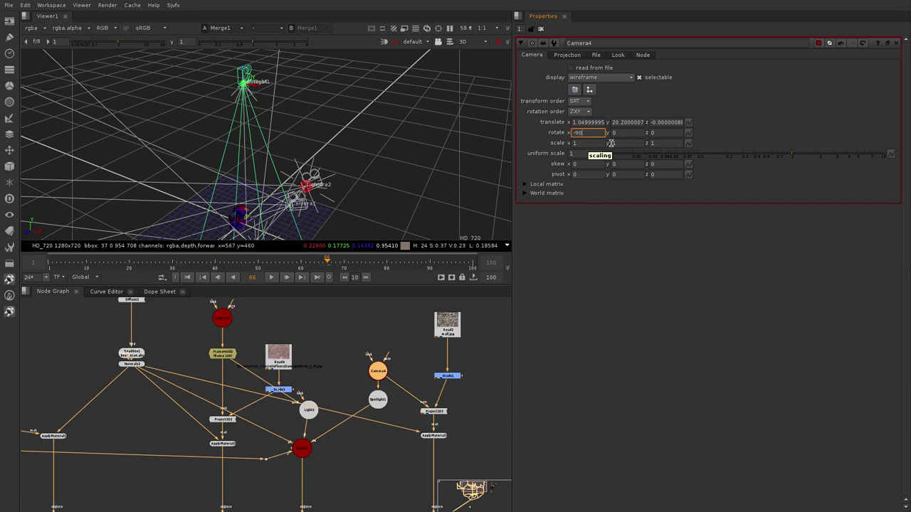
Set Camera4's rotation to X -90, Y 10 and Z -5, and move it along X to about 0.21 in the 3D view.
{"action": "key", "text": "Tab"}
{"action": "type", "text": "2"}
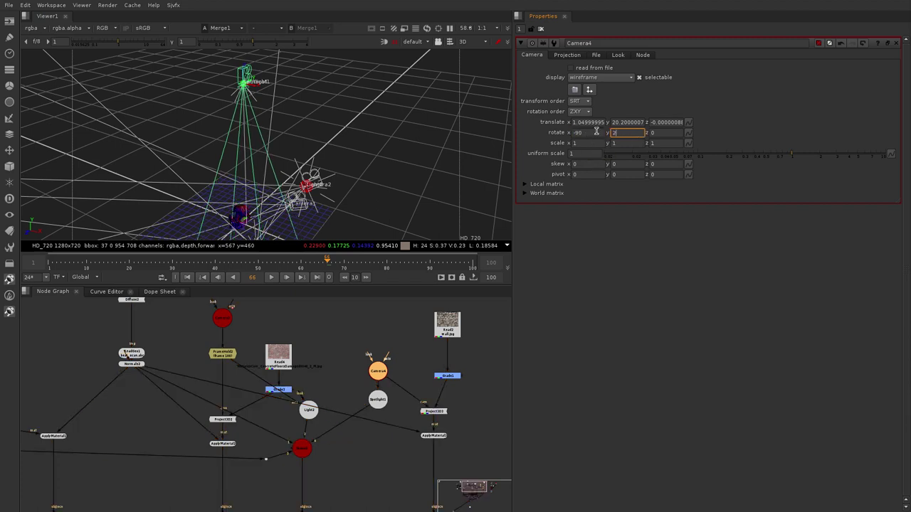
{"action": "key", "text": "Return"}
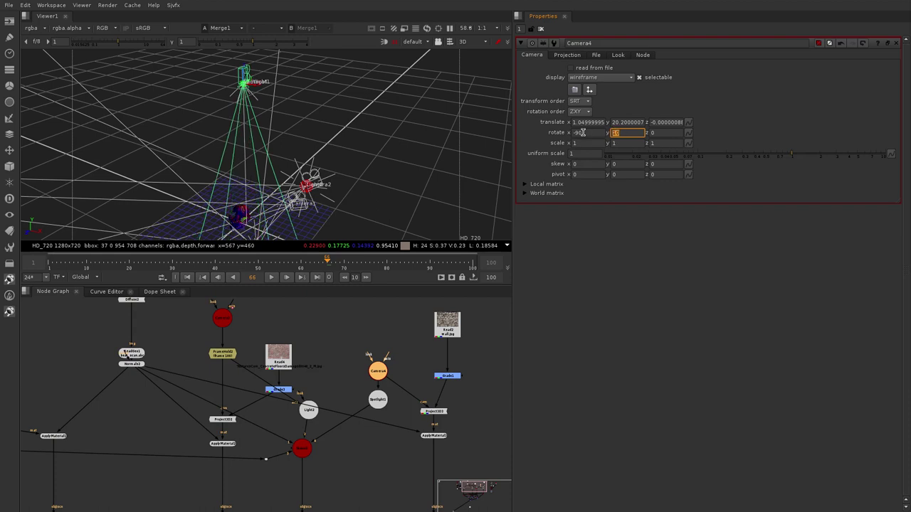
{"action": "key", "text": "Tab"}
{"action": "type", "text": "-5"}
{"action": "key", "text": "Return"}
{"action": "left_click_drag", "start_coordinate": [164, 172], "coordinate": [277, 75], "text": "ctrl"}
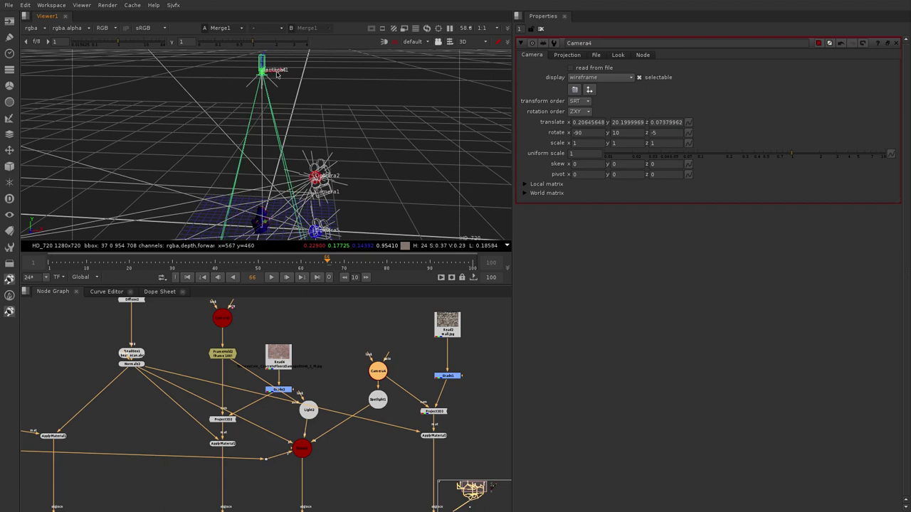
View the top-down wall projection's scanline render in 2D, and inspect its light matte at Shuffle3.
{"action": "scroll", "coordinate": [360, 455], "scroll_direction": "down", "scroll_amount": 3}
{"action": "middle_click_drag", "start_coordinate": [360, 500], "coordinate": [359, 446]}
{"action": "scroll", "coordinate": [359, 446], "scroll_direction": "up", "scroll_amount": 3}
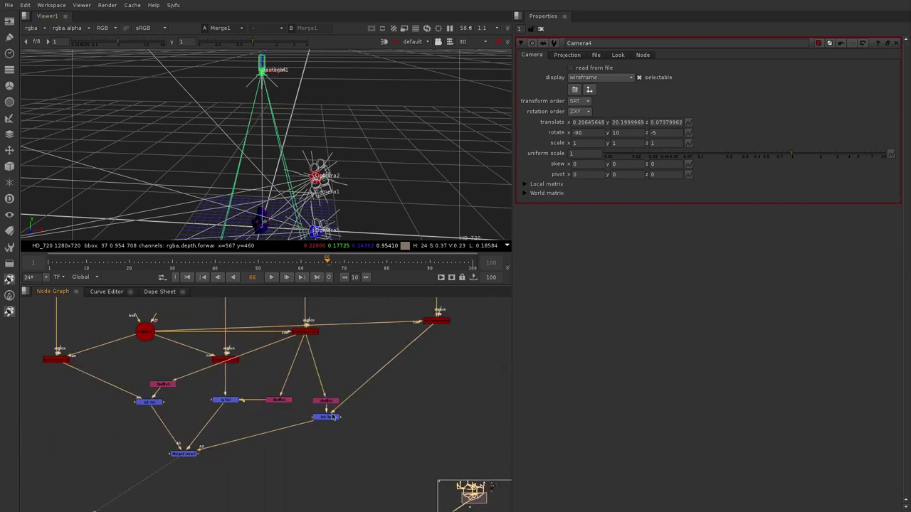
{"action": "left_click", "coordinate": [434, 322]}
{"action": "key", "text": "1"}
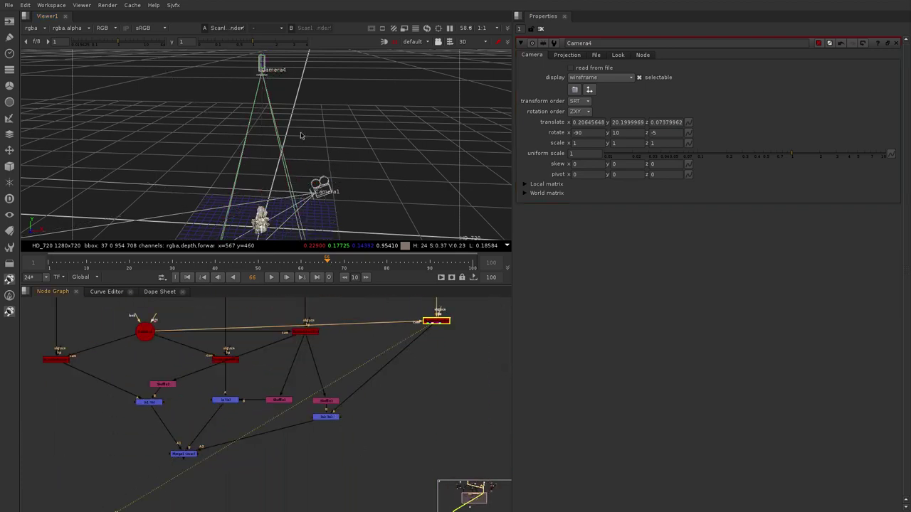
{"action": "key", "text": "Tab"}
{"action": "middle_click_drag", "start_coordinate": [317, 126], "coordinate": [322, 111]}
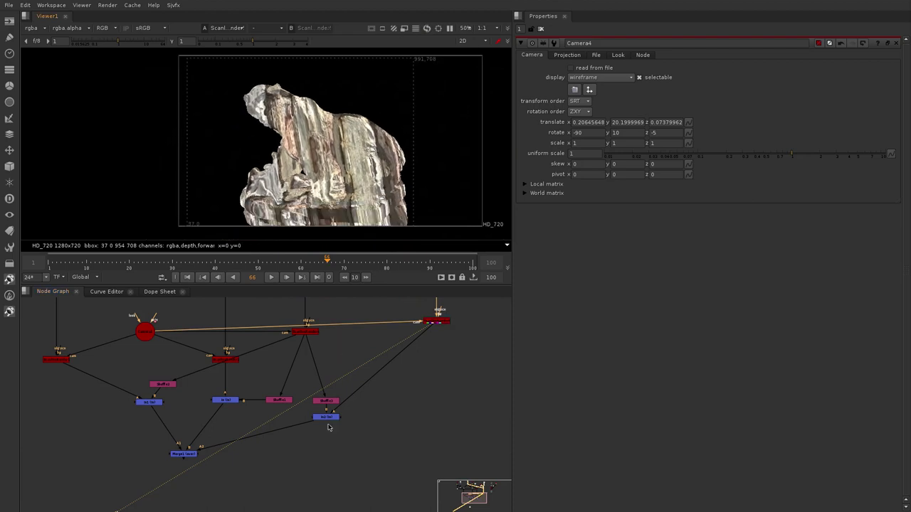
{"action": "left_click", "coordinate": [326, 401]}
{"action": "key", "text": "1"}
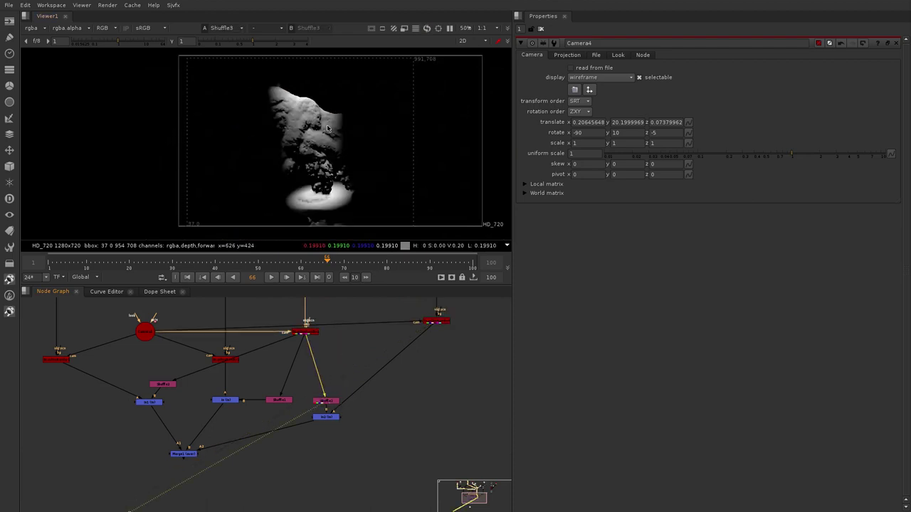
View the matted top projection at In2, and examine the combined Merge1 result up close.
{"action": "middle_click_drag", "start_coordinate": [214, 455], "coordinate": [266, 423]}
{"action": "scroll", "coordinate": [254, 426], "scroll_direction": "up", "scroll_amount": 1}
{"action": "left_click", "coordinate": [383, 385]}
{"action": "key", "text": "1"}
{"action": "left_click", "coordinate": [254, 414]}
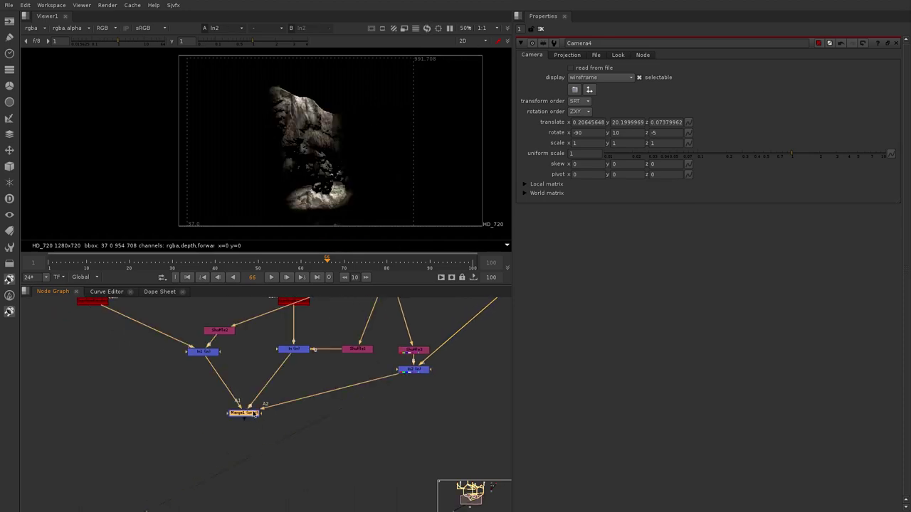
{"action": "key", "text": "1"}
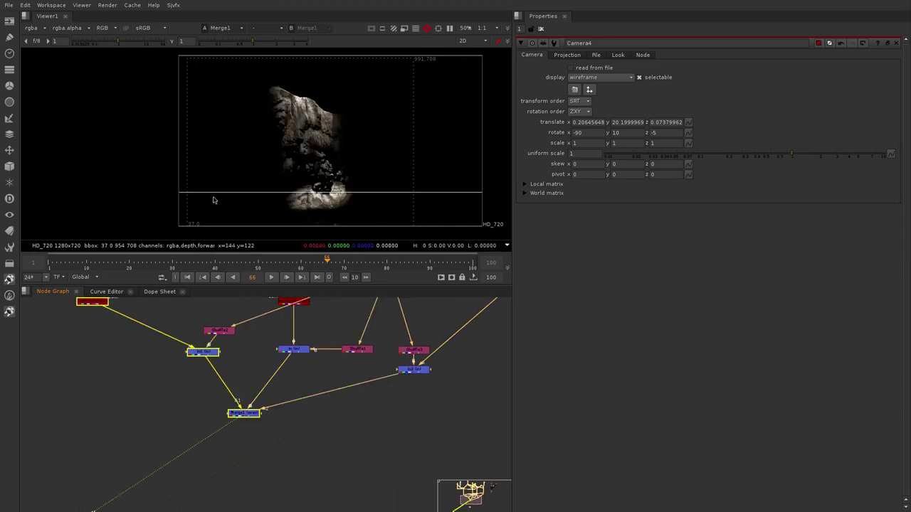
{"action": "scroll", "coordinate": [342, 138], "scroll_direction": "up", "scroll_amount": 3}
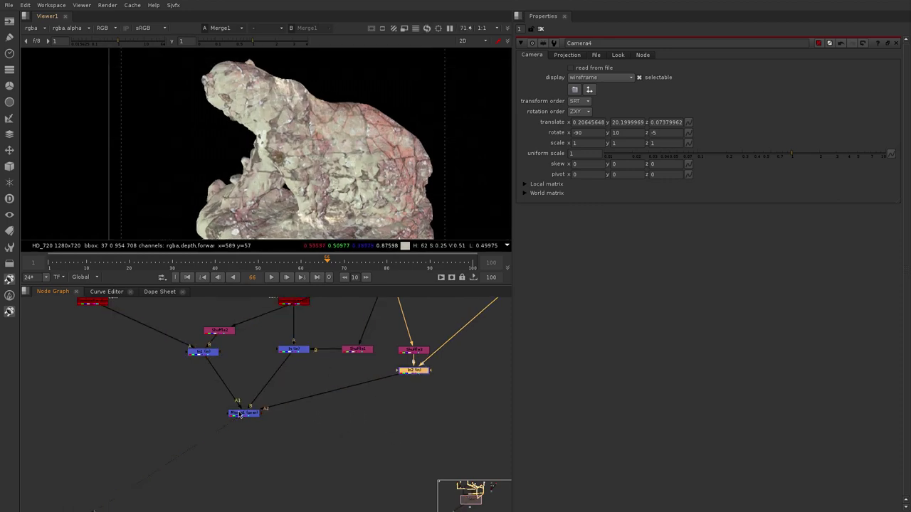
Tidy the node graph by aligning Merge1 under the middle in merge and placing the thumbnail node directly below it.
{"action": "left_click_drag", "start_coordinate": [239, 414], "coordinate": [291, 433]}
{"action": "scroll", "coordinate": [407, 390], "scroll_direction": "down", "scroll_amount": 5}
{"action": "middle_click_drag", "start_coordinate": [404, 434], "coordinate": [405, 425]}
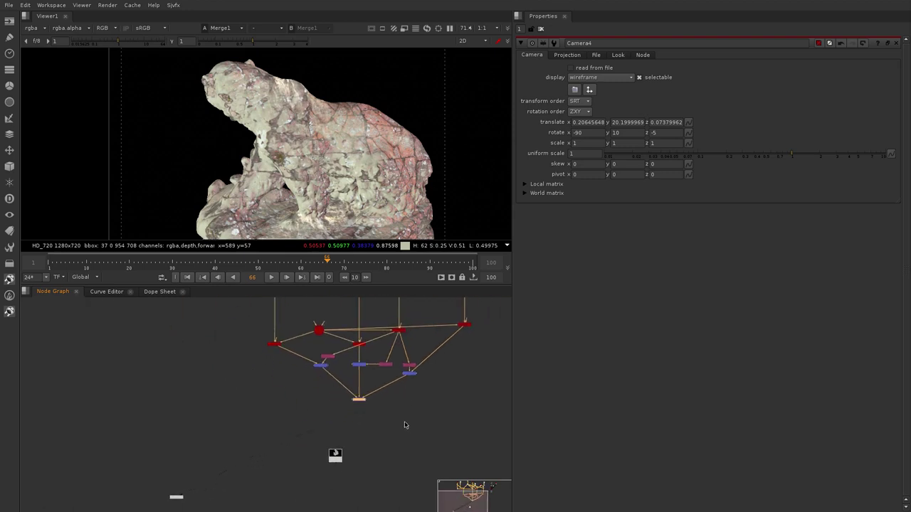
{"action": "left_click_drag", "start_coordinate": [335, 457], "coordinate": [357, 436]}
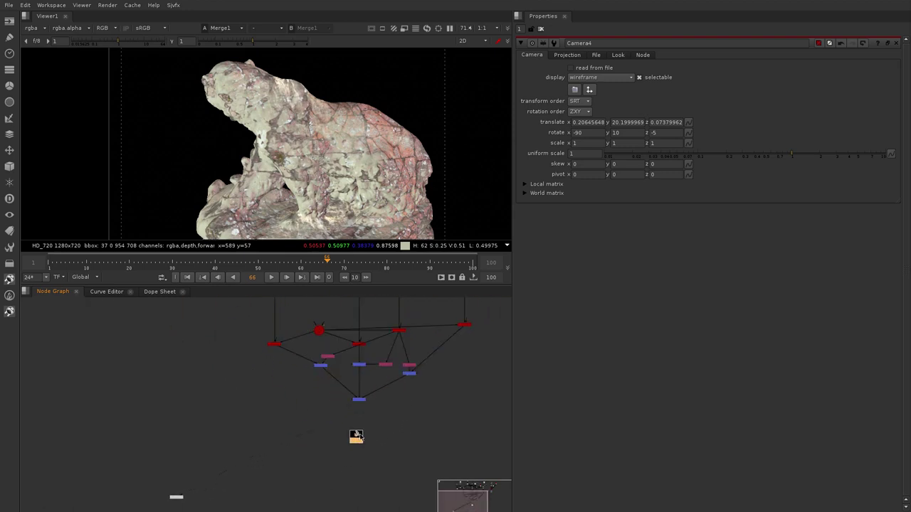
{"action": "scroll", "coordinate": [356, 440], "scroll_direction": "down", "scroll_amount": 3}
{"action": "scroll", "coordinate": [415, 372], "scroll_direction": "up", "scroll_amount": 2}
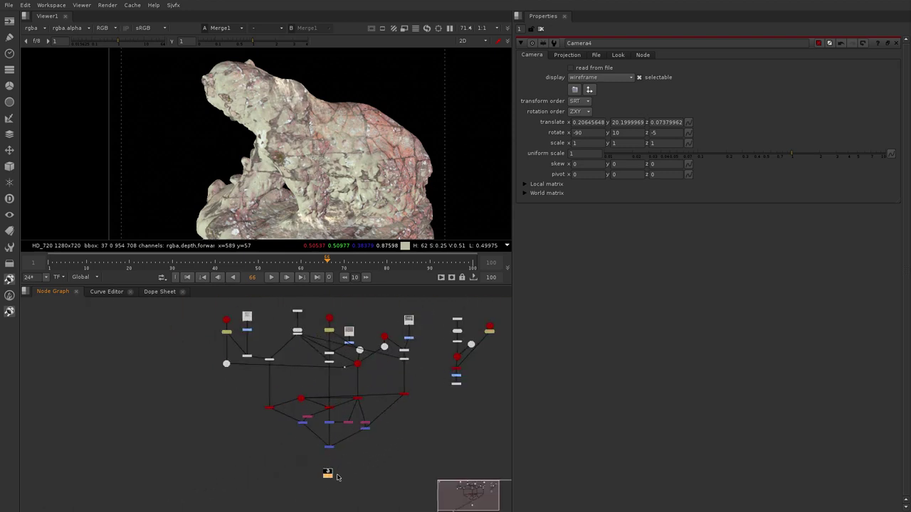